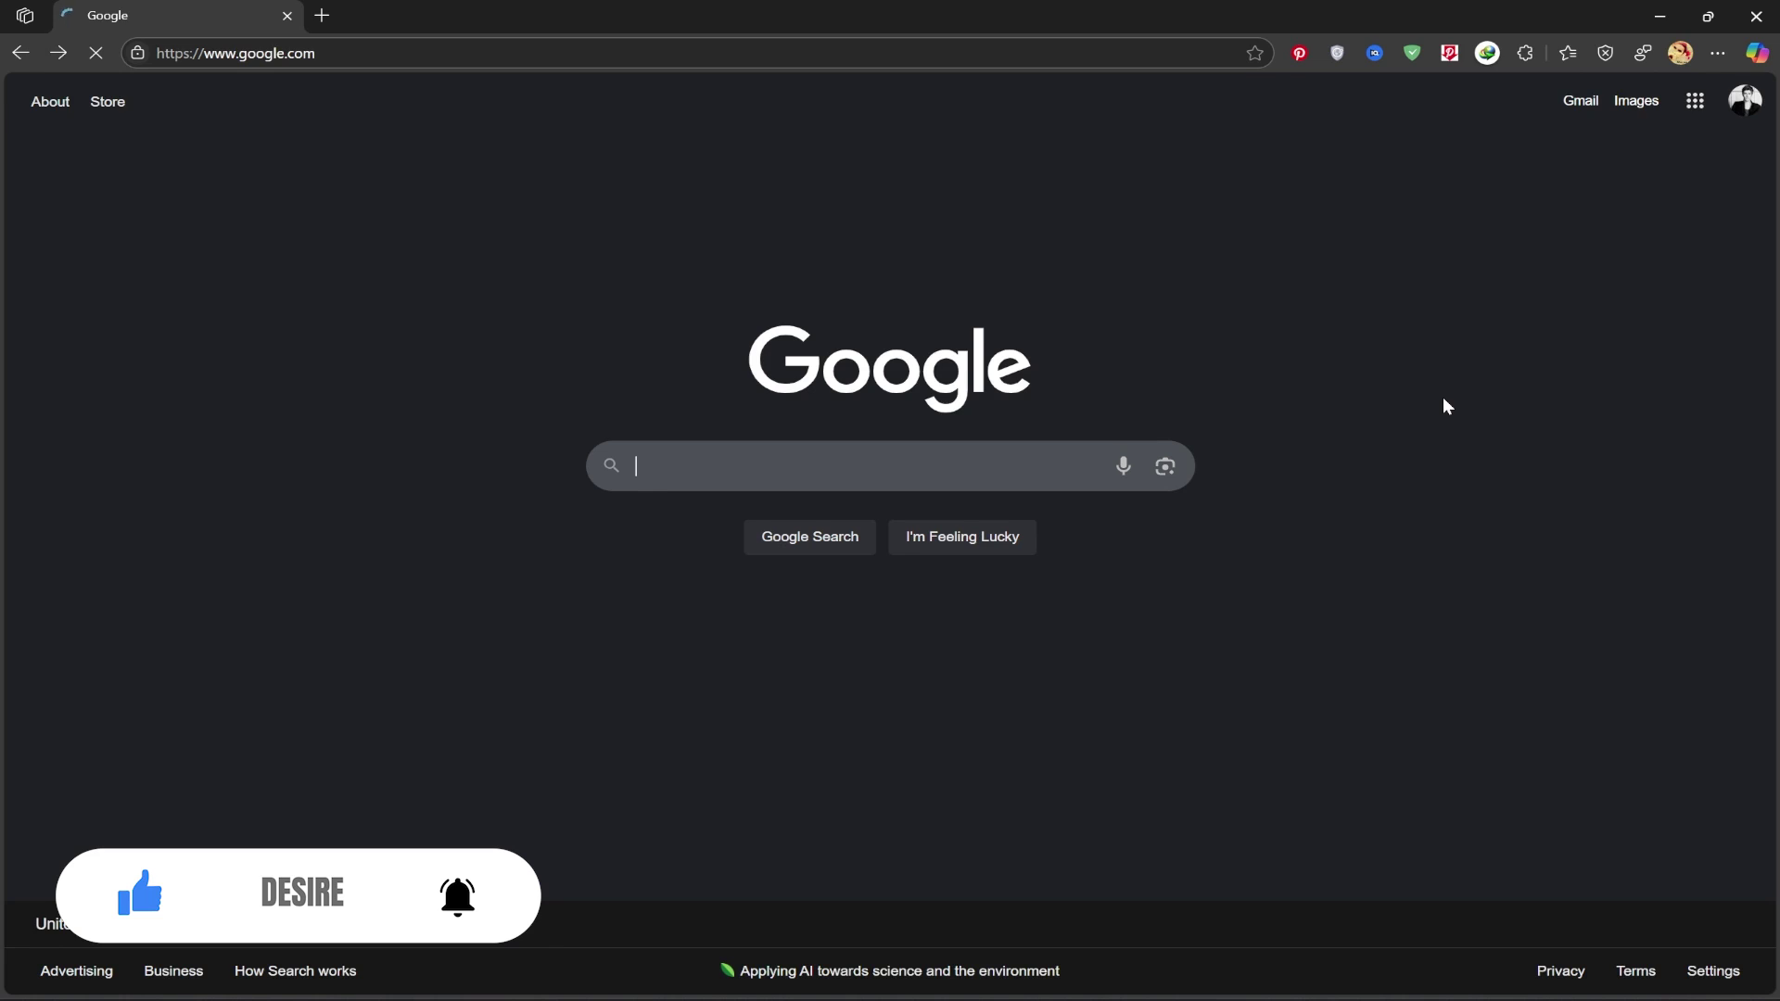
# - Search Google for 'playground ai'
pyautogui.write('playg')
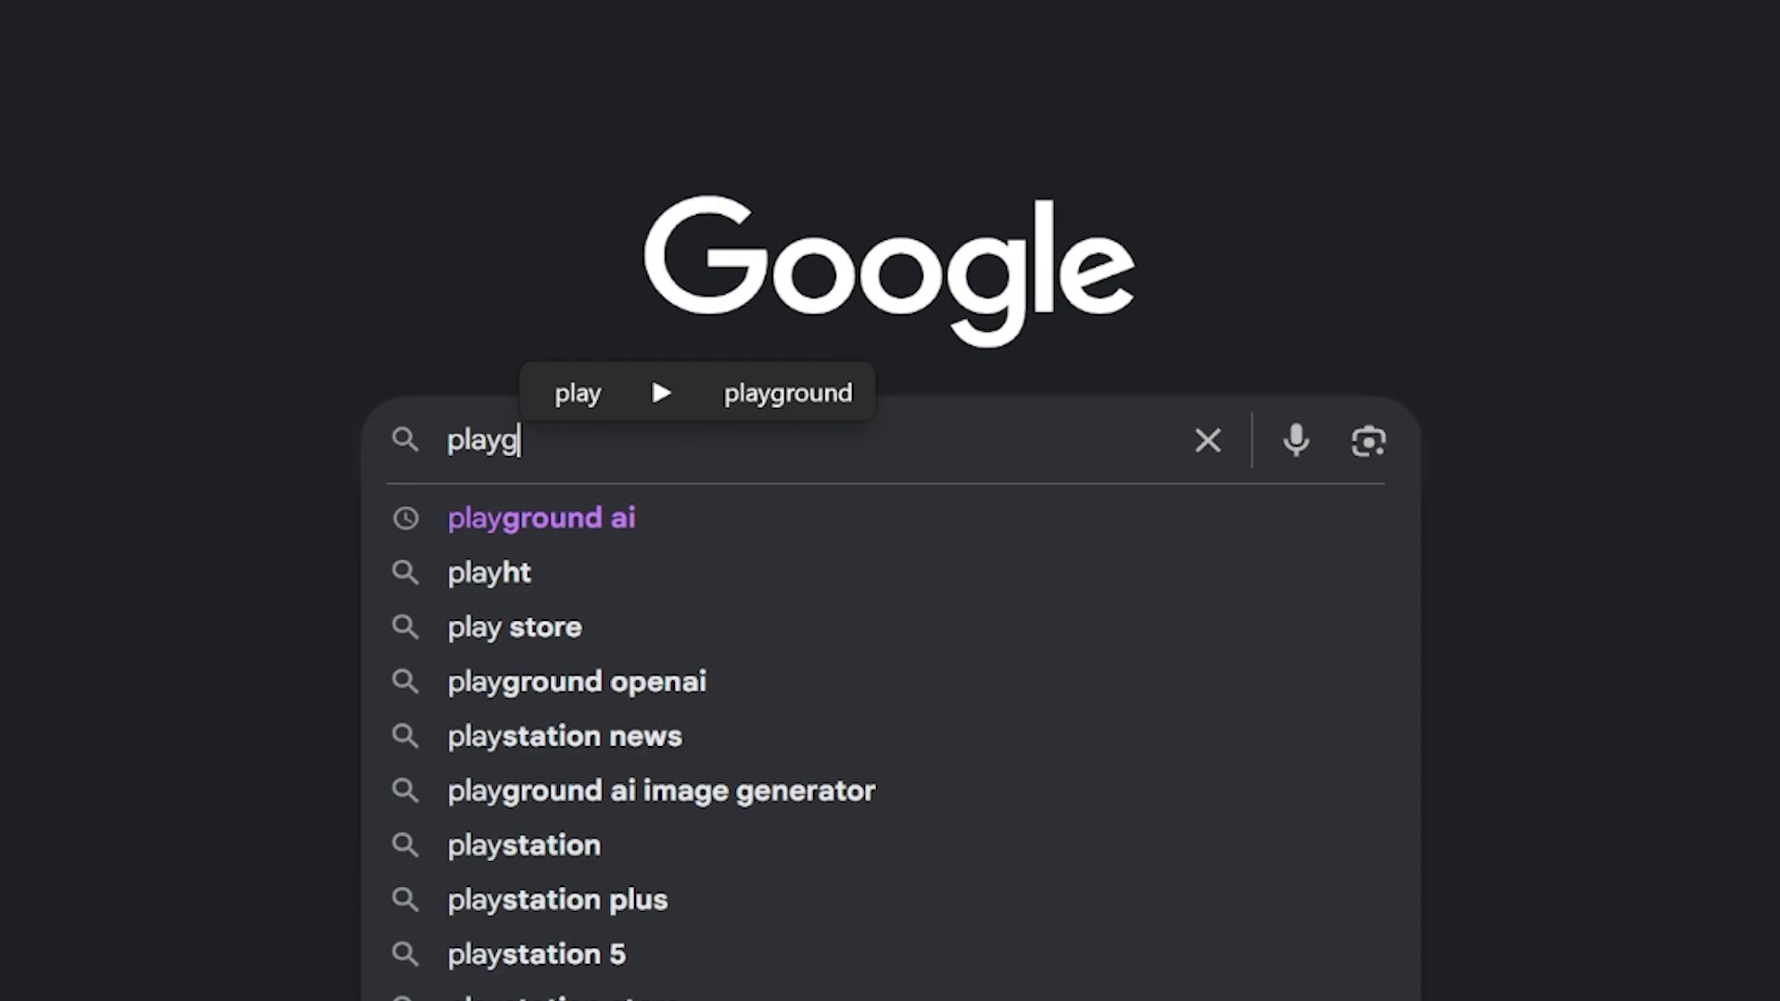
pyautogui.write('round ai')
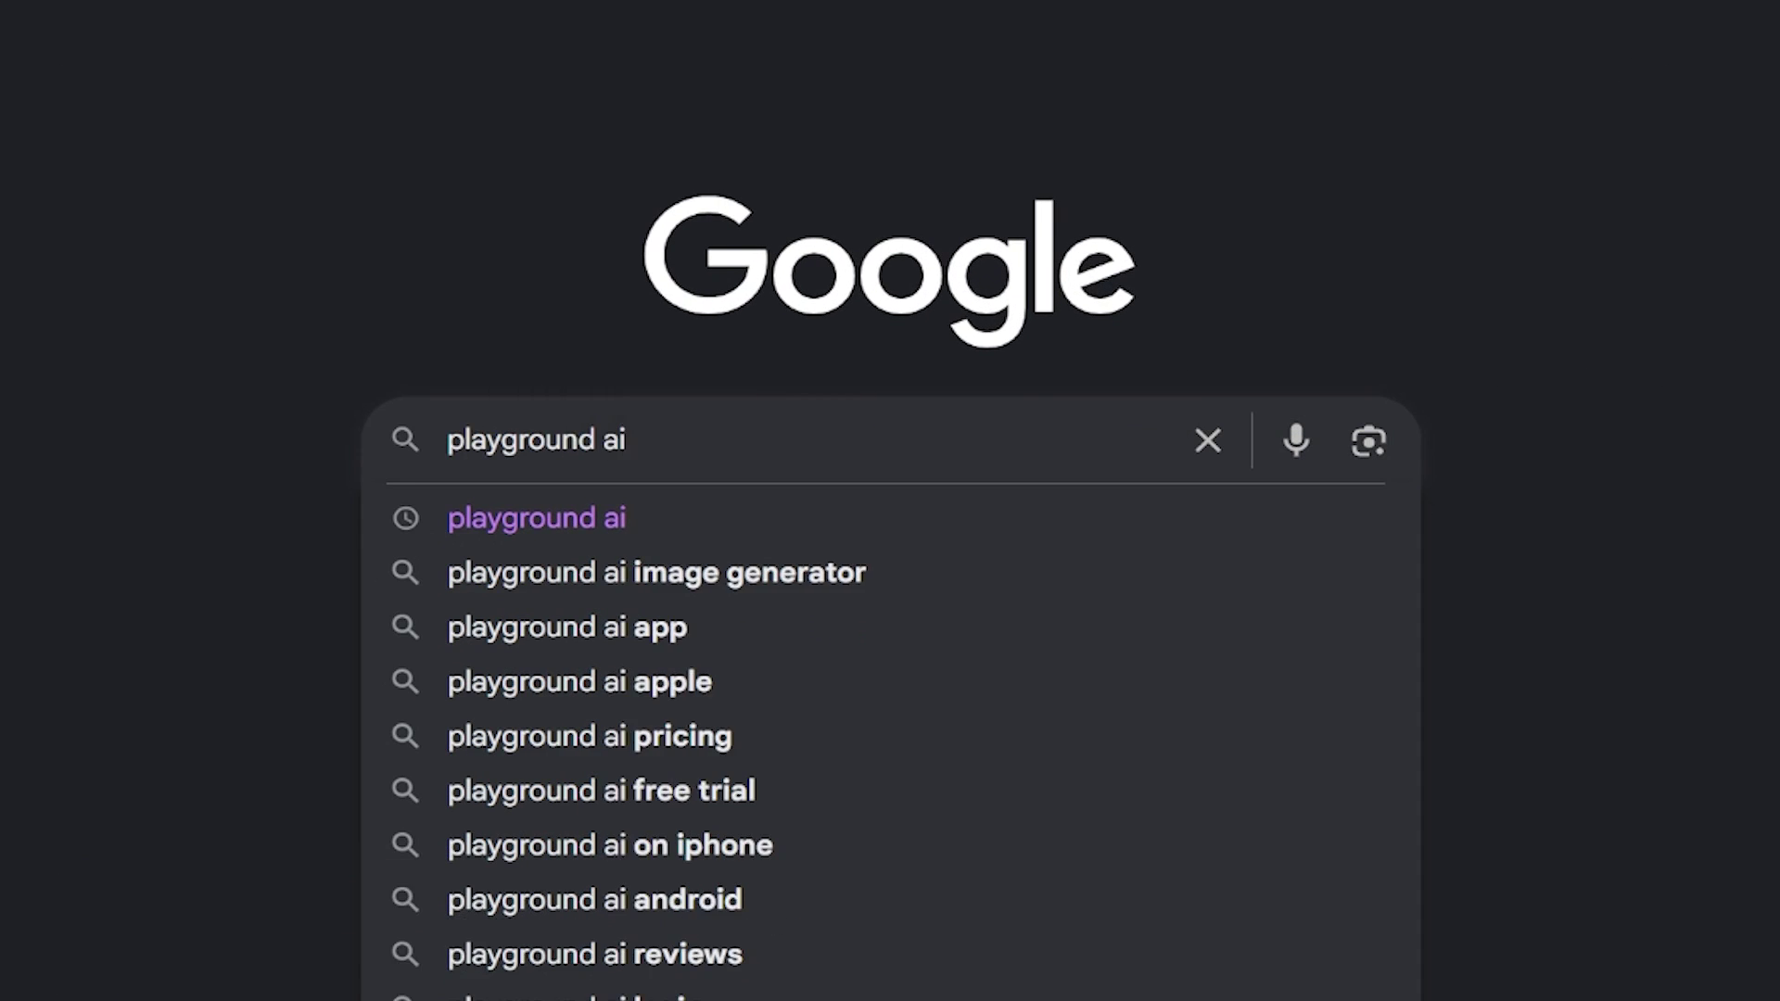
pyautogui.press('Return')
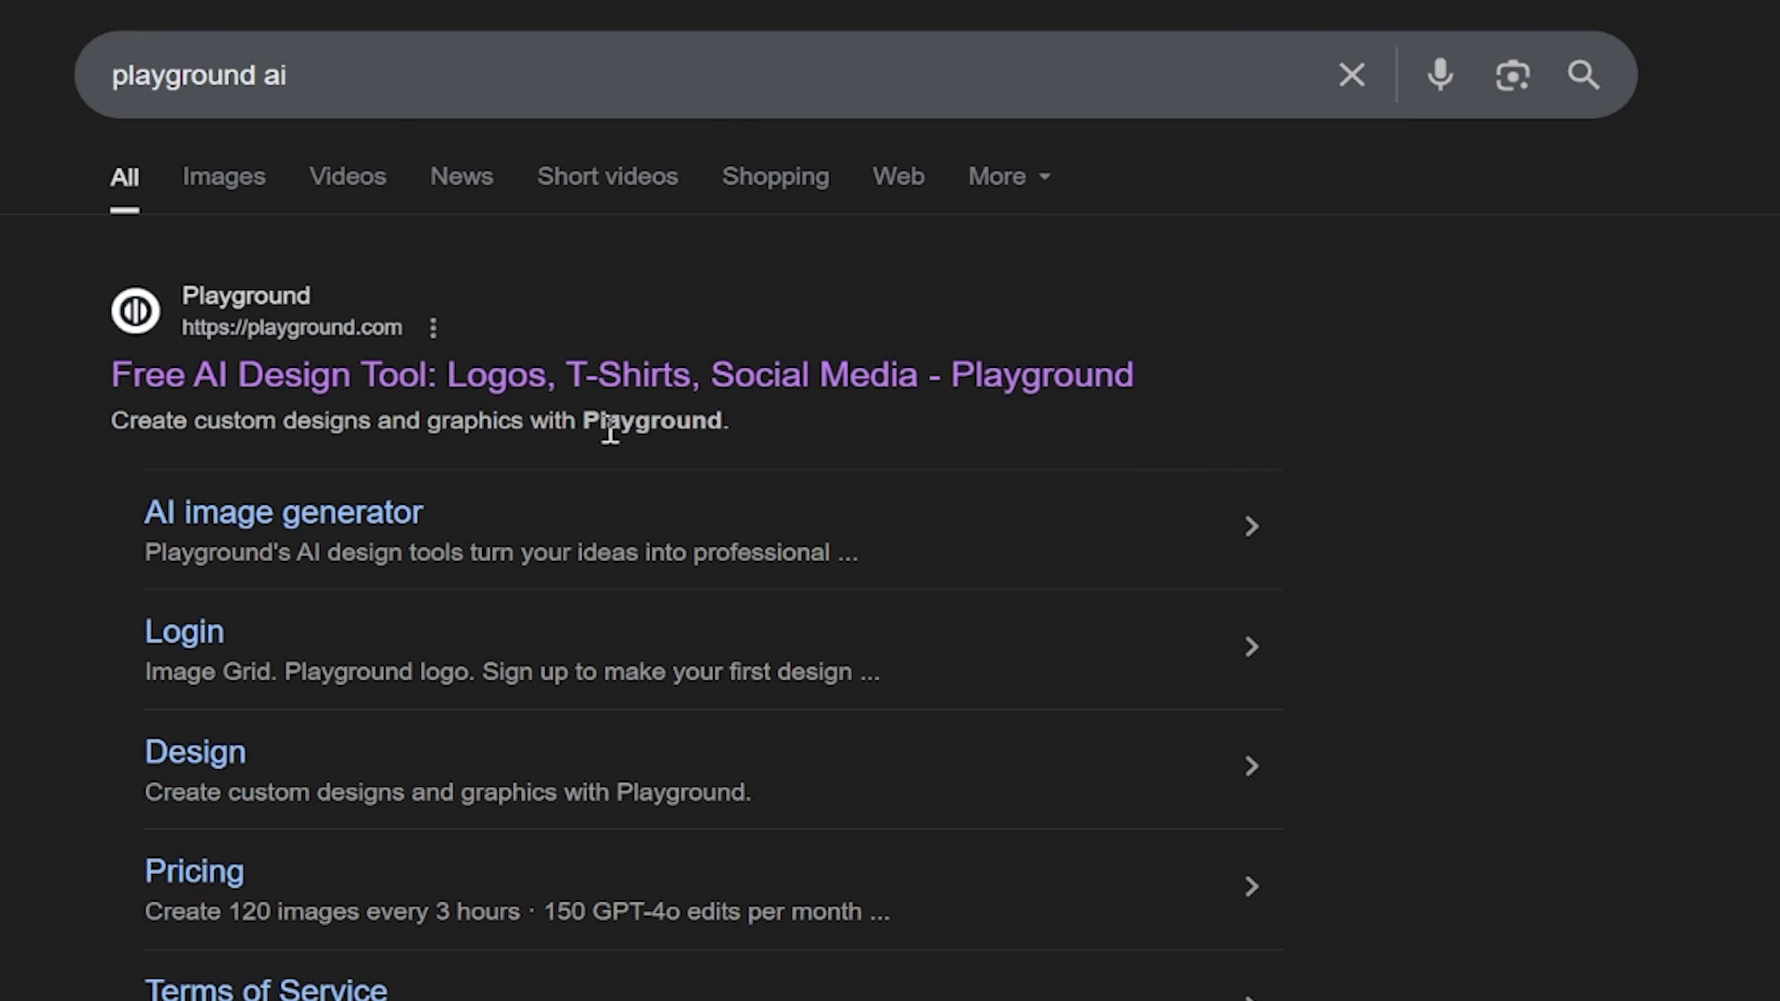
# - Open playground.com from the results and sign up for free with a Google account
pyautogui.click(369, 379)
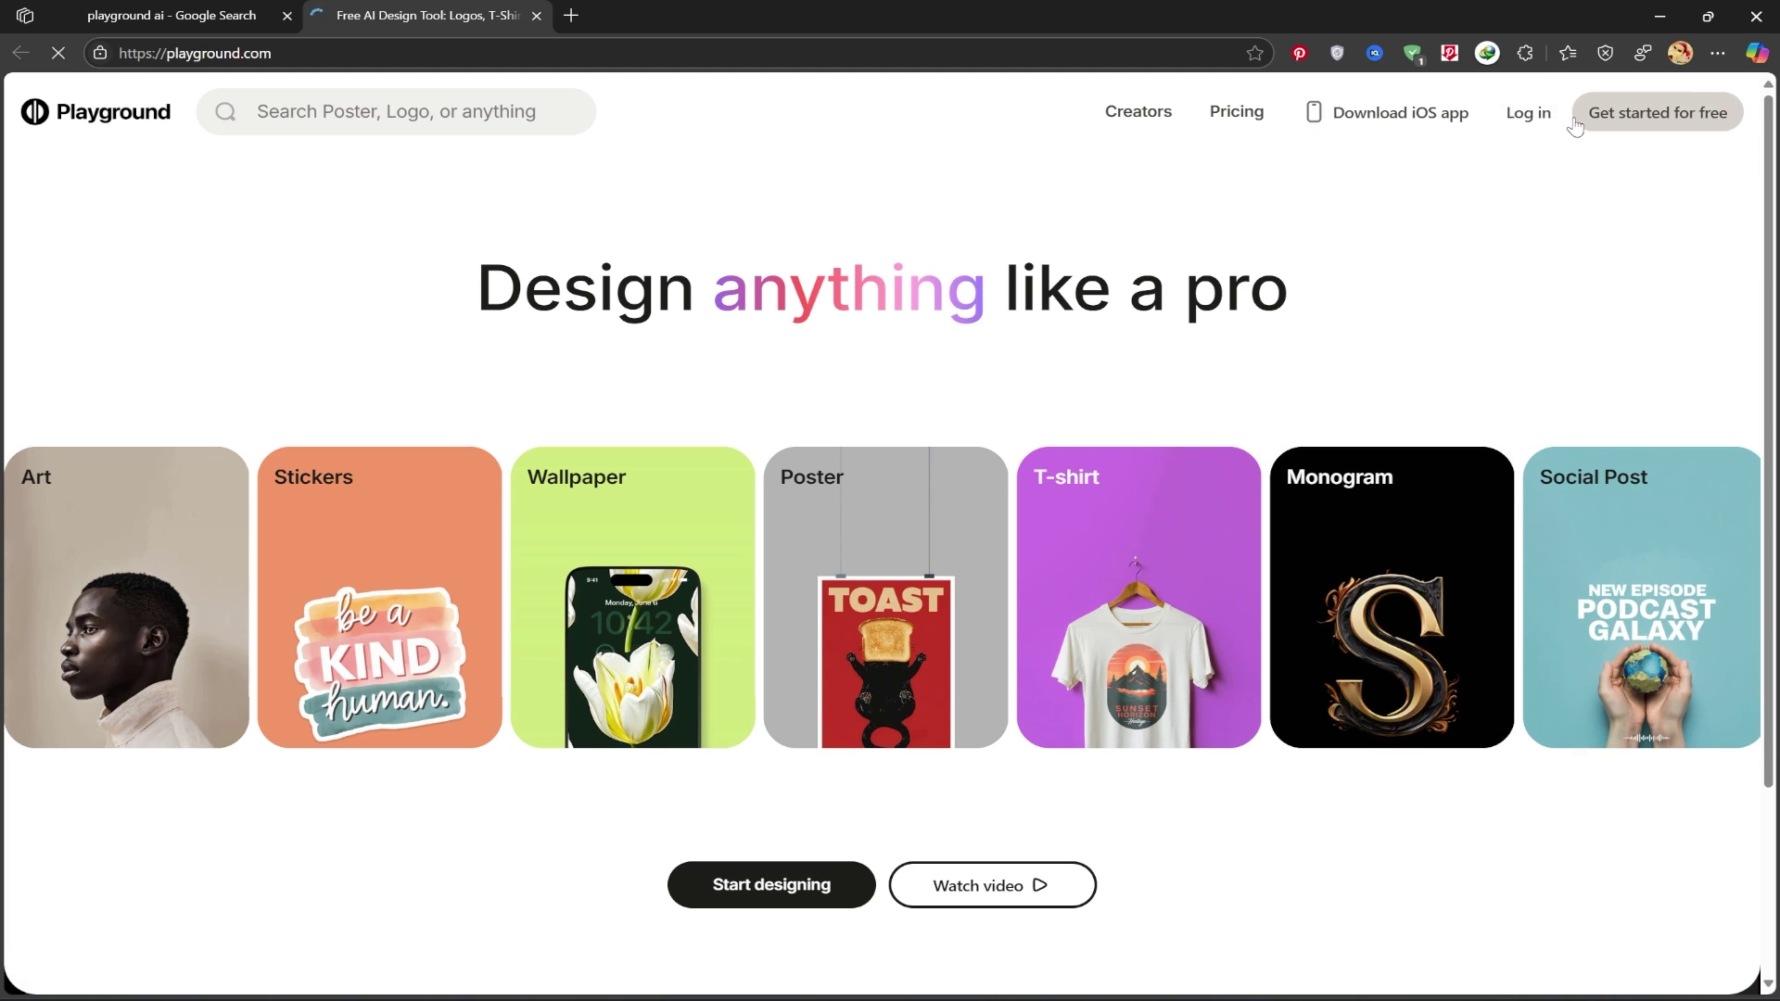
pyautogui.click(1577, 116)
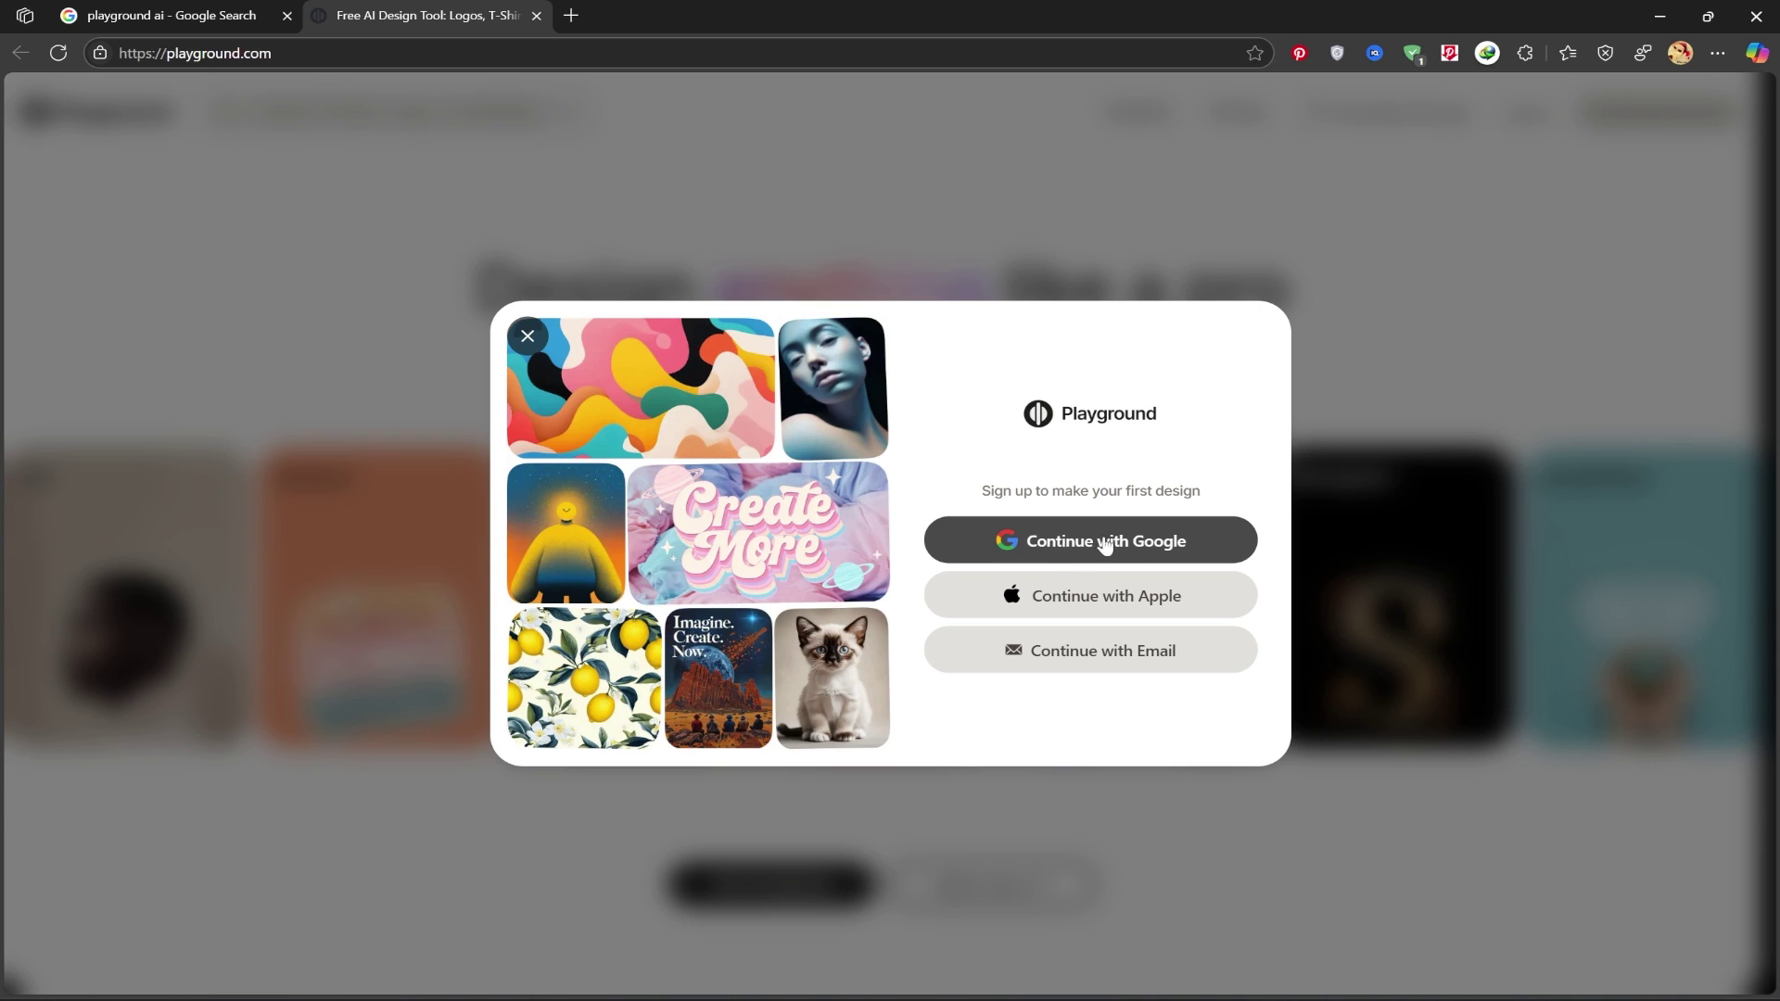
pyautogui.click(1141, 544)
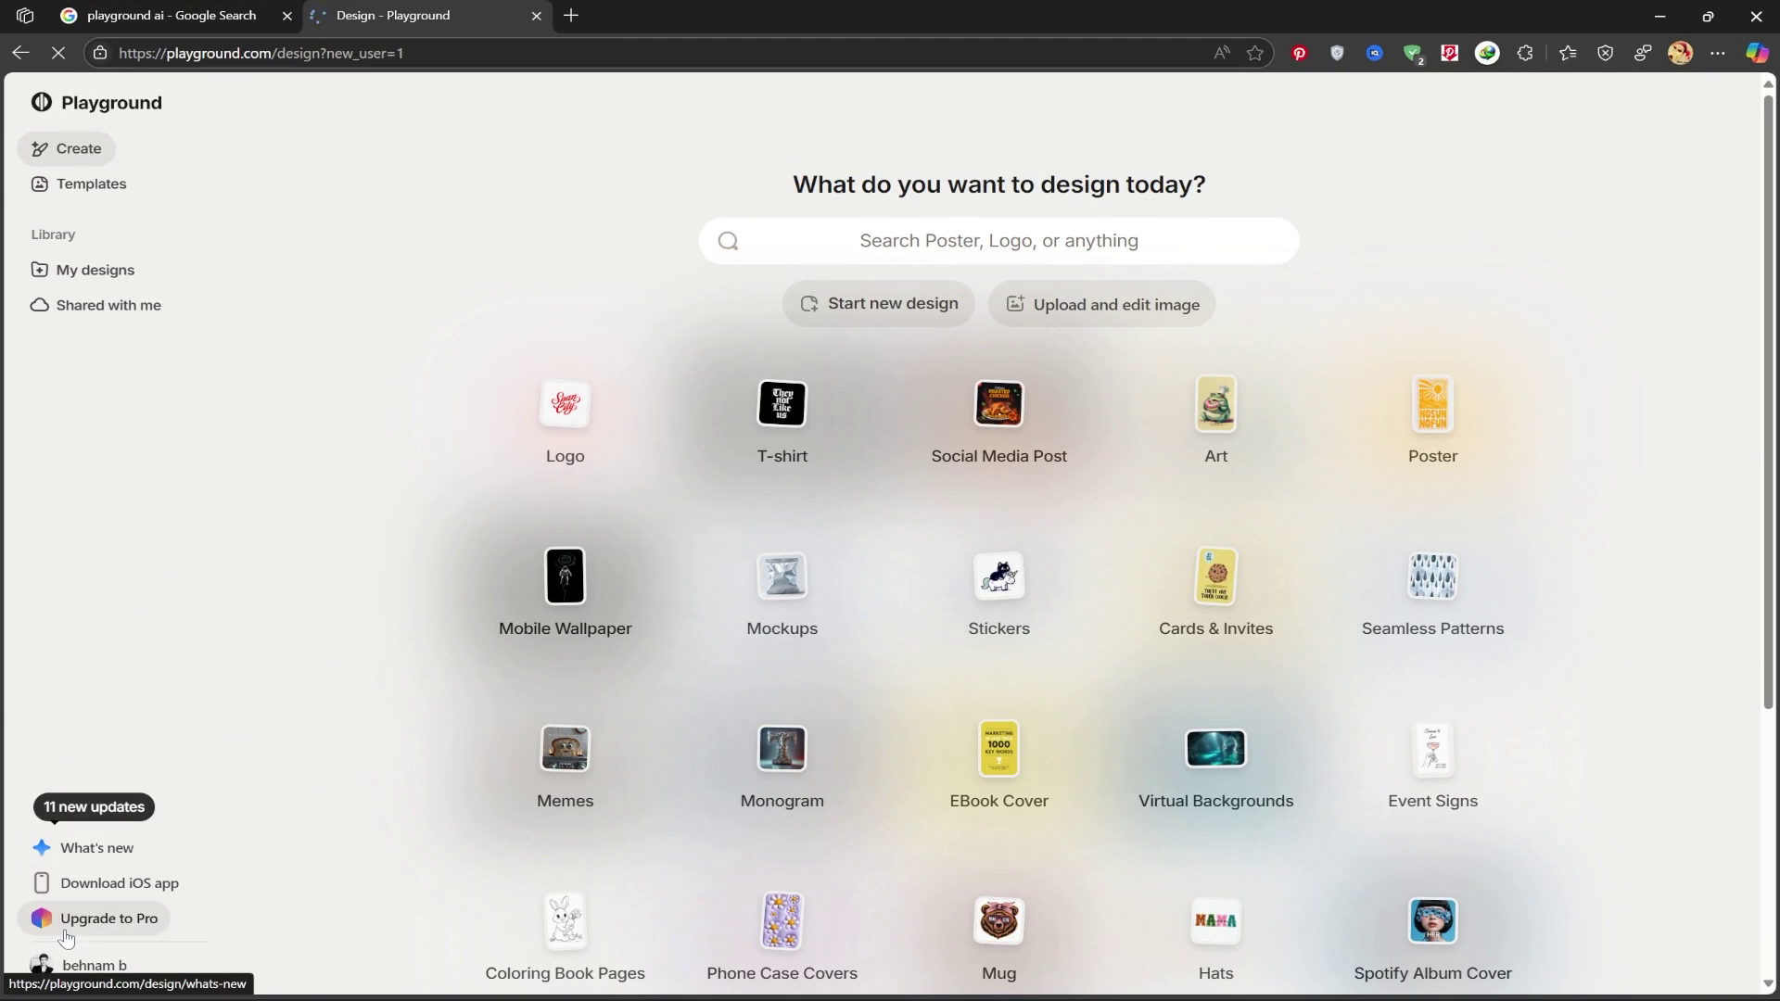
# - Check the account menu and Pro plan pricing, then dismiss the upgrade offer
pyautogui.click(84, 965)
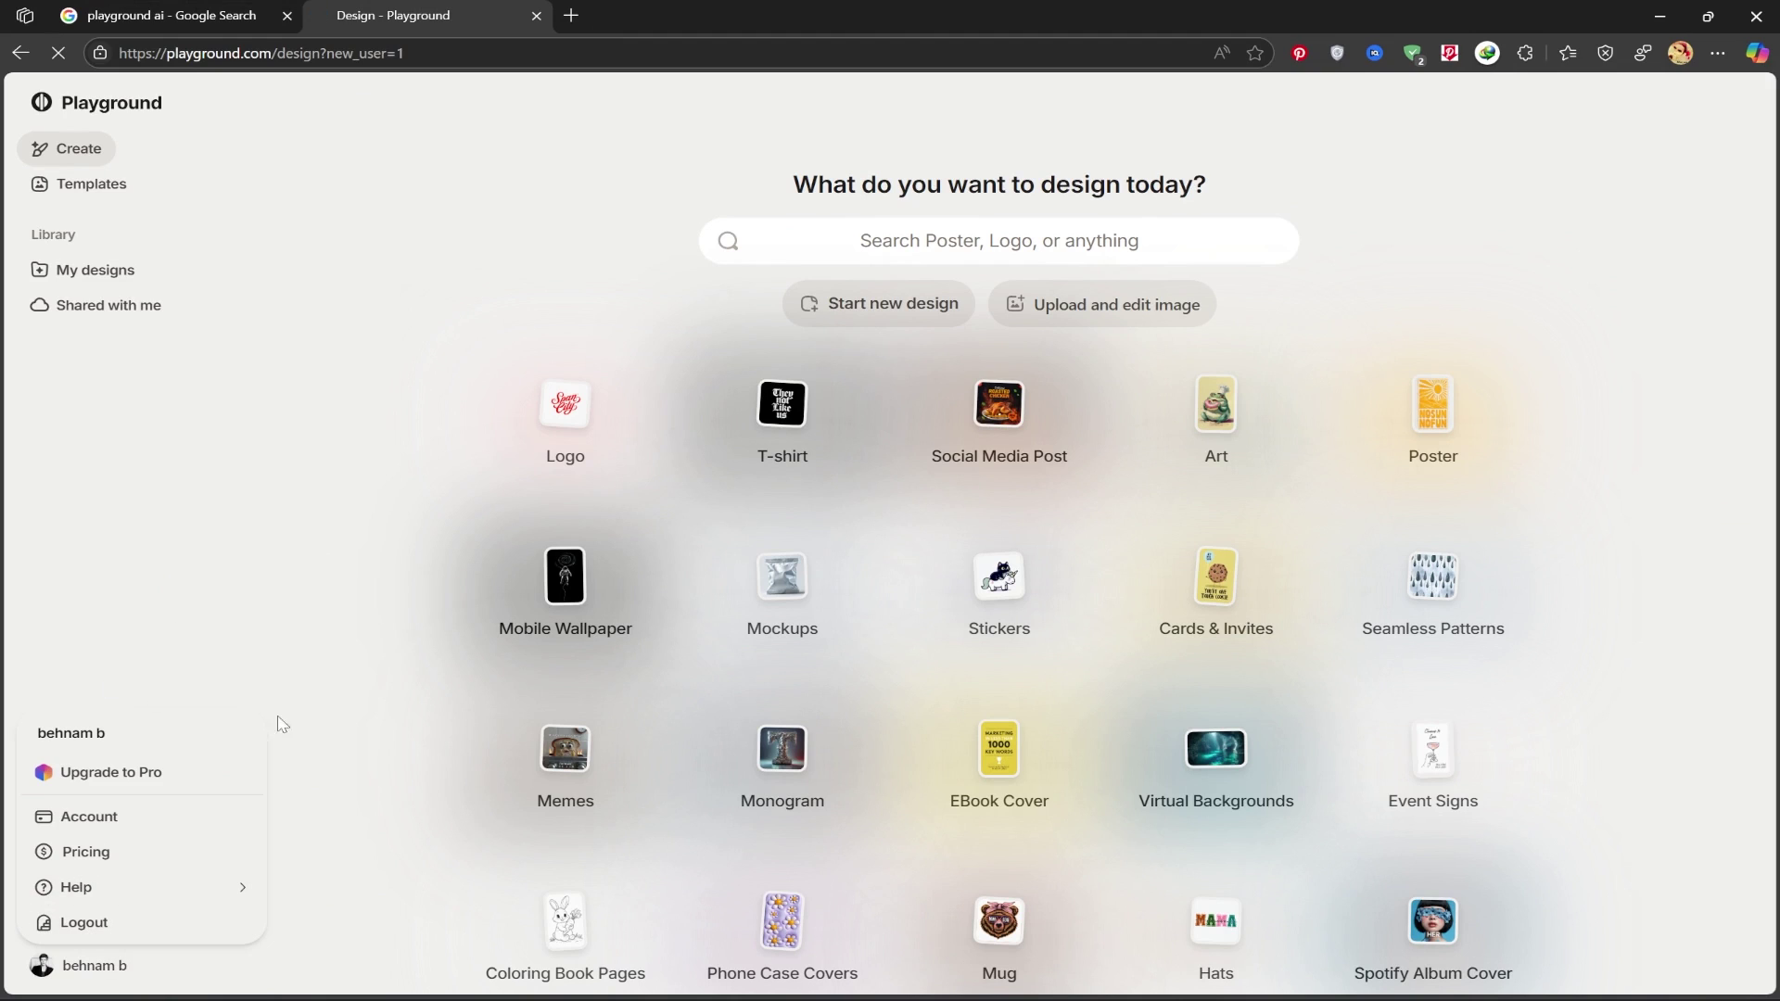
pyautogui.click(167, 688)
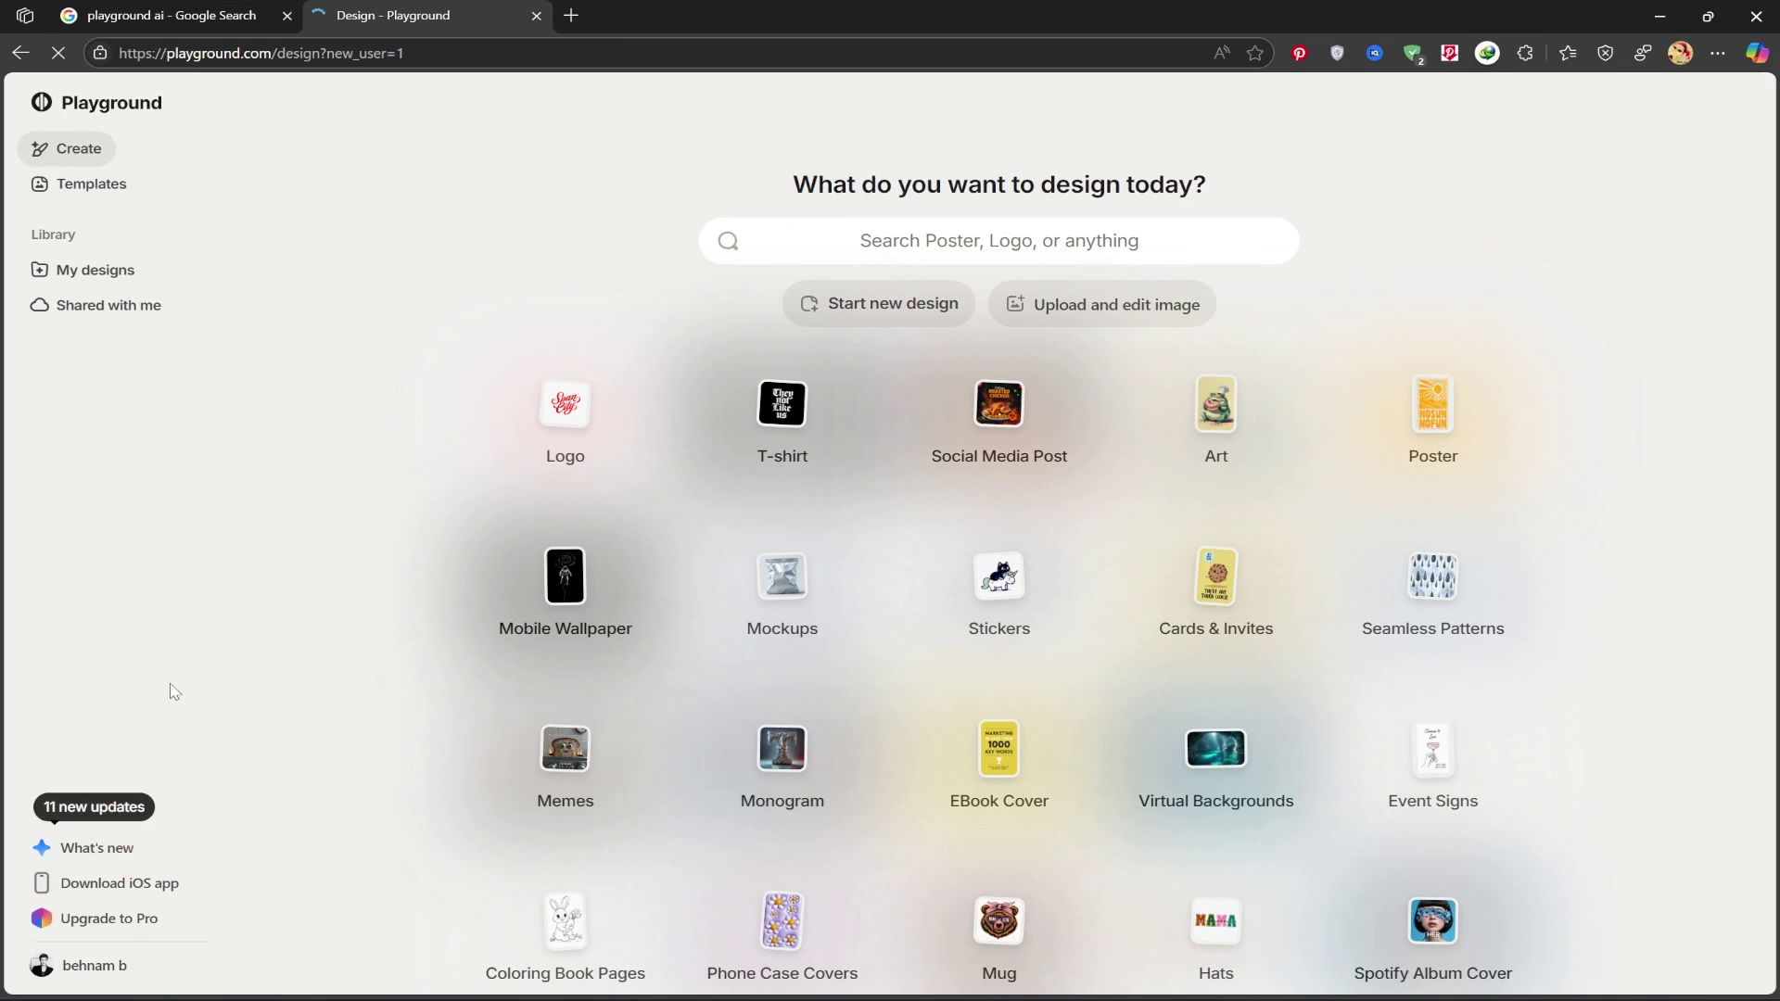
pyautogui.click(92, 919)
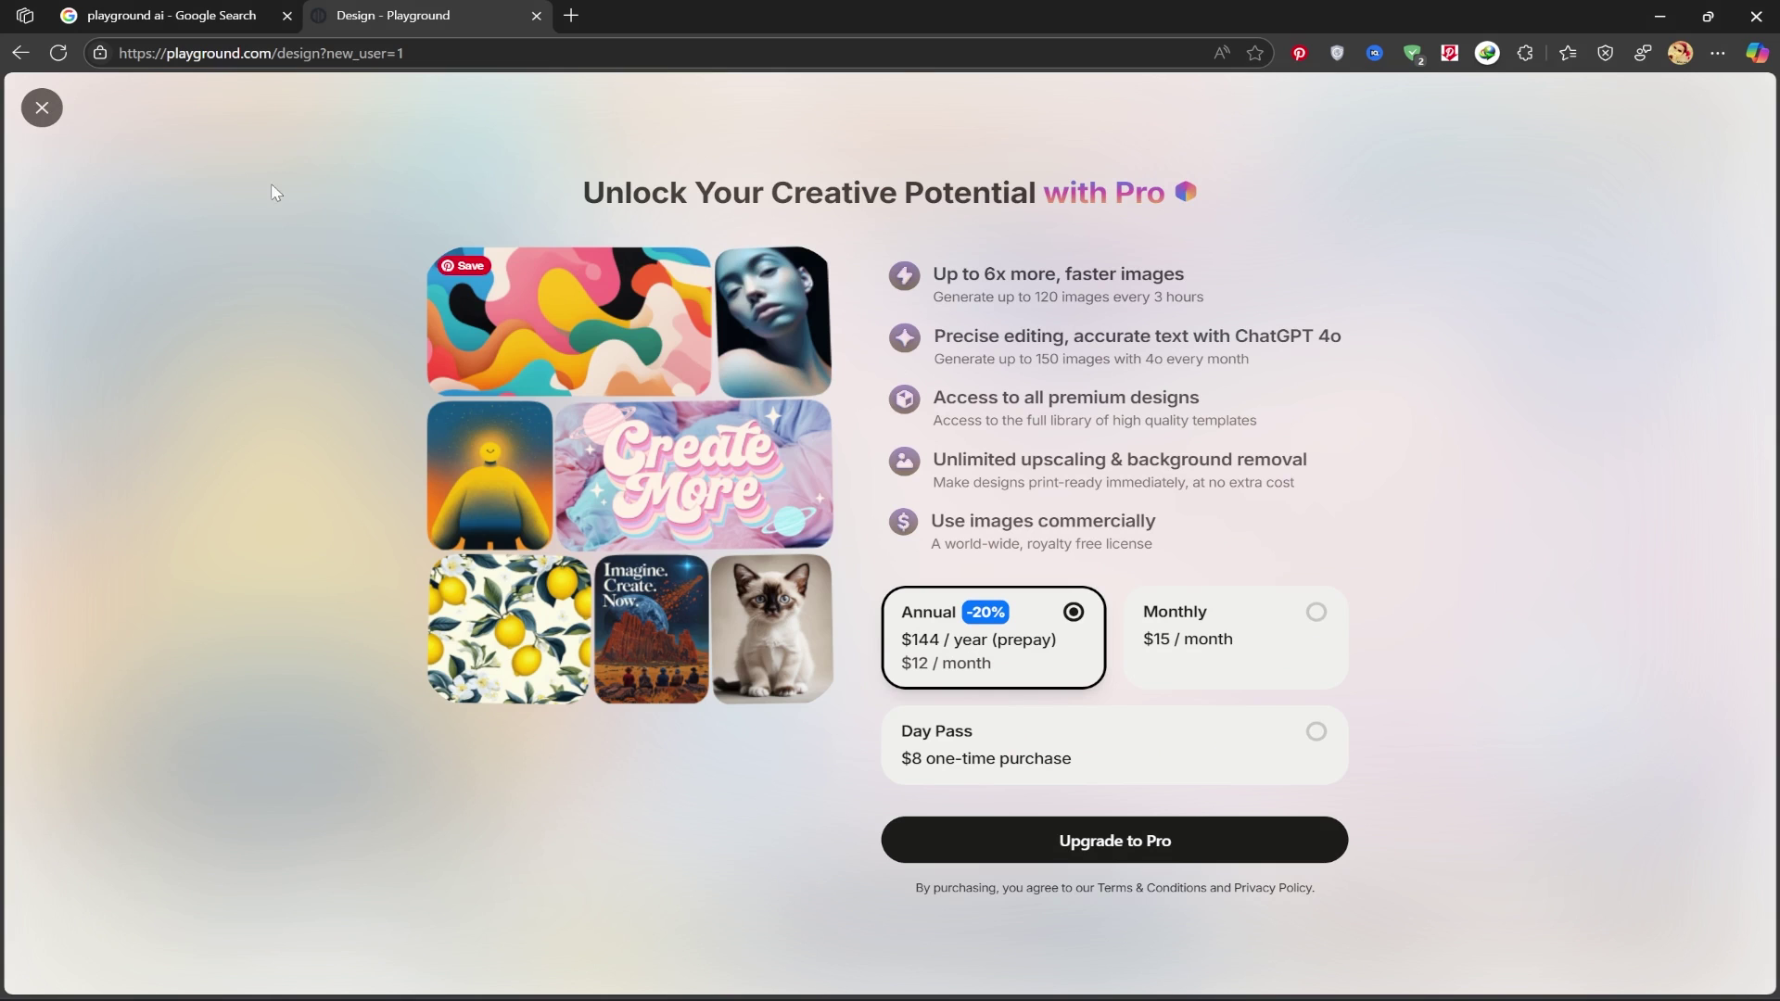
pyautogui.click(42, 109)
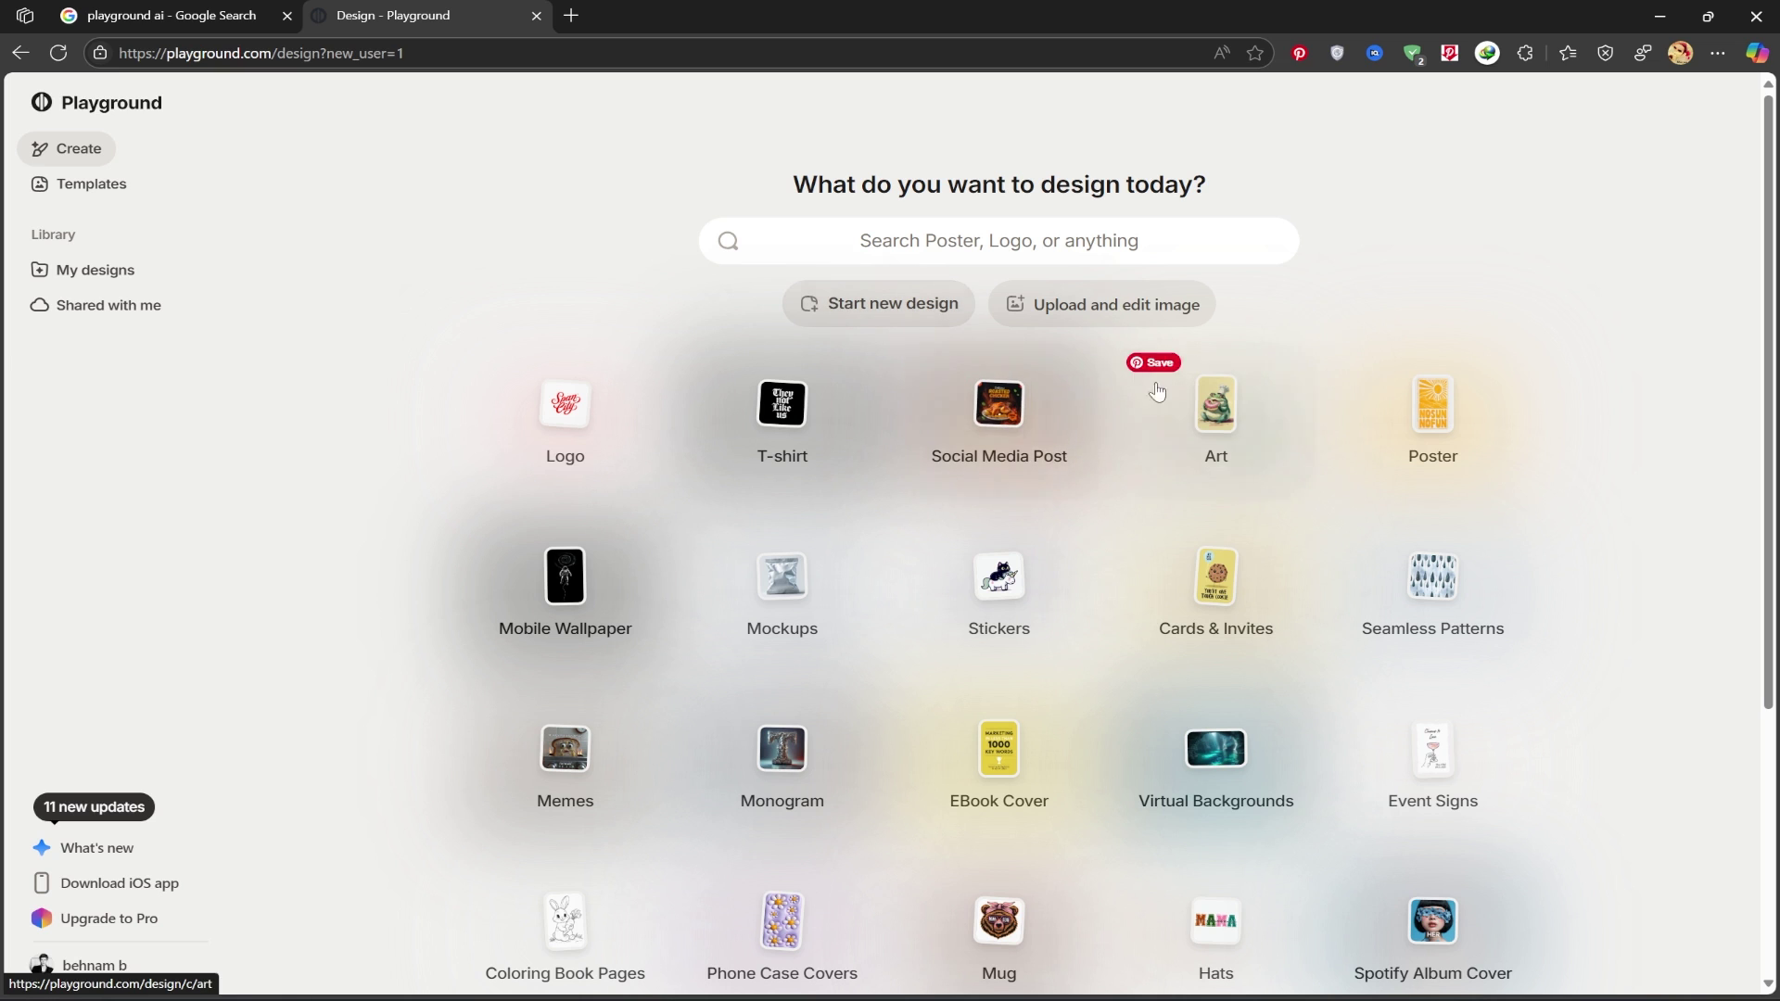
# - Open the Art templates gallery and scroll through its previews
pyautogui.click(1223, 425)
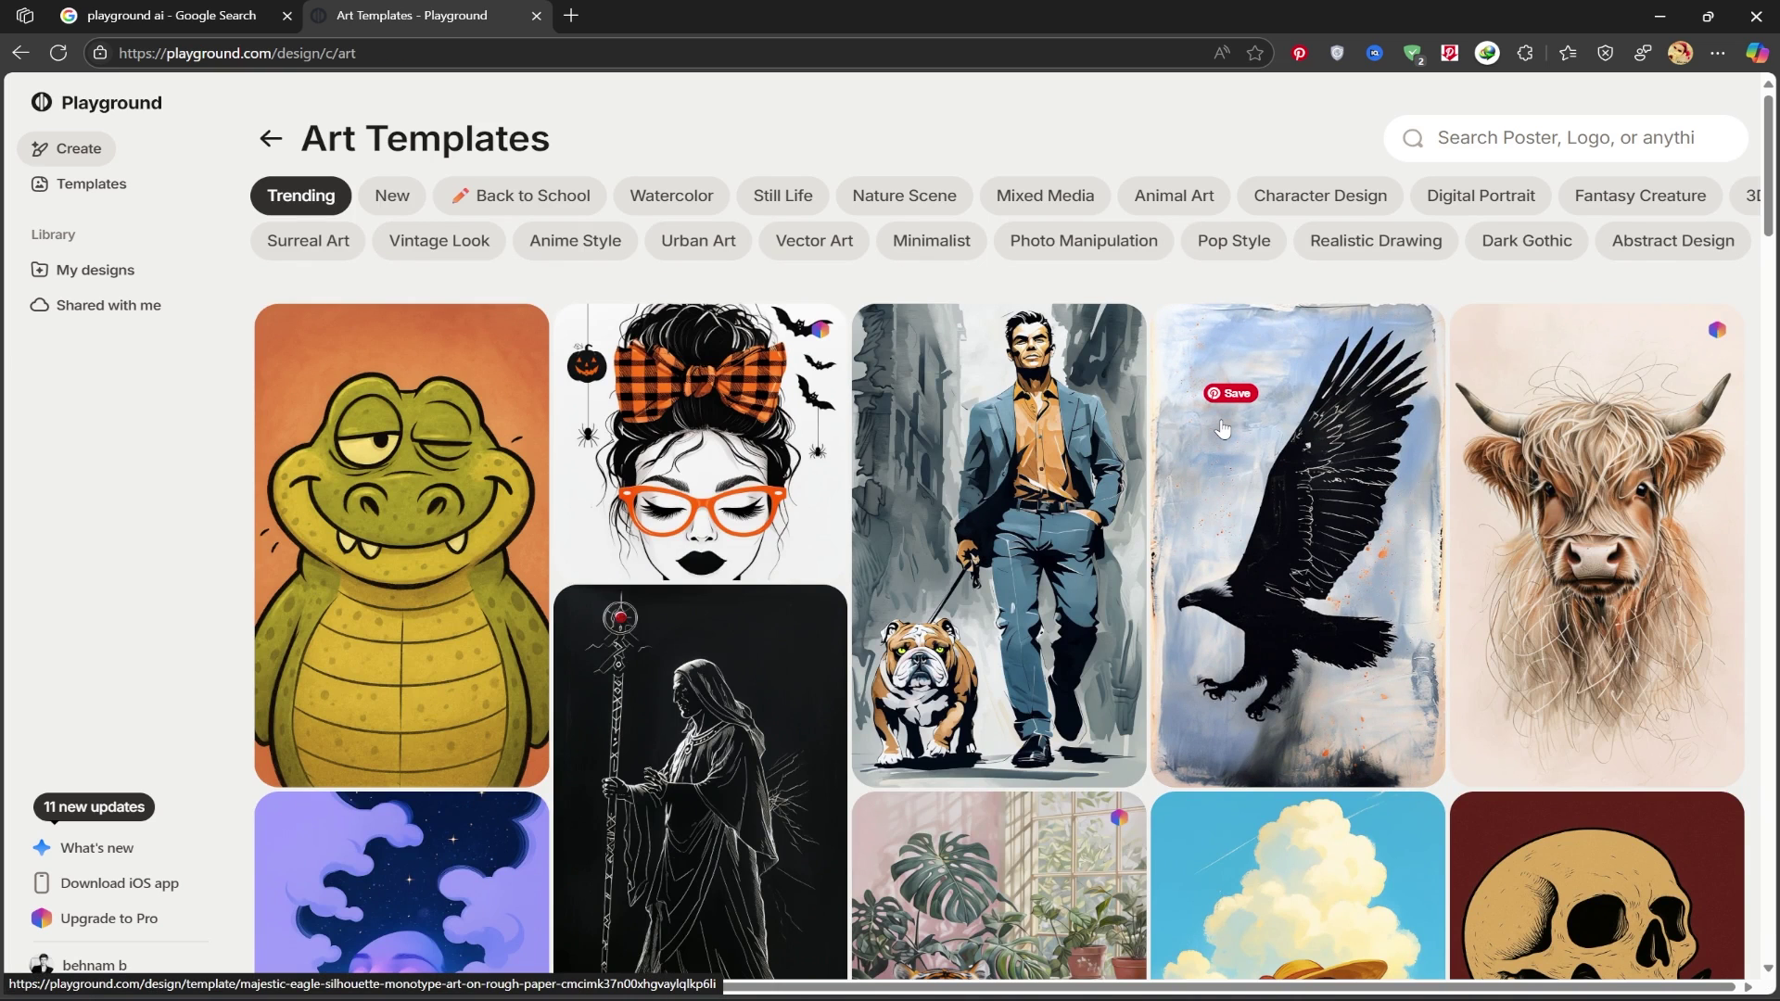
pyautogui.scroll(-5, 1222, 427)
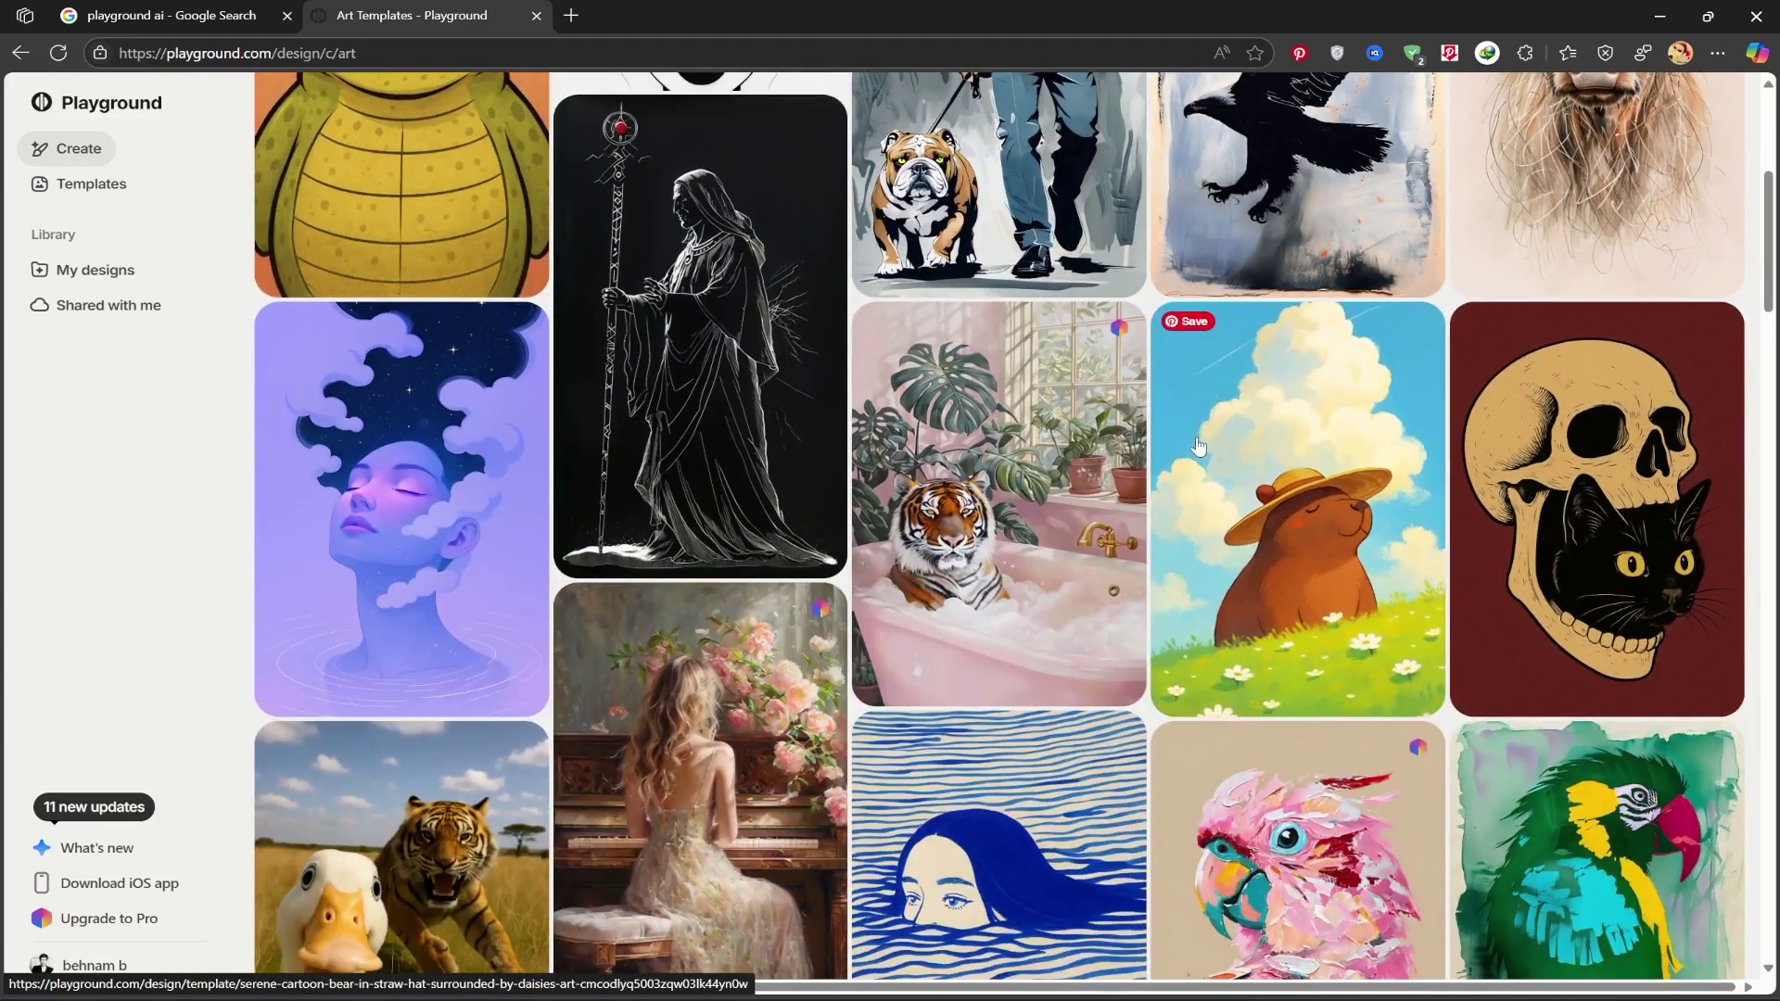
pyautogui.scroll(-6, 1198, 446)
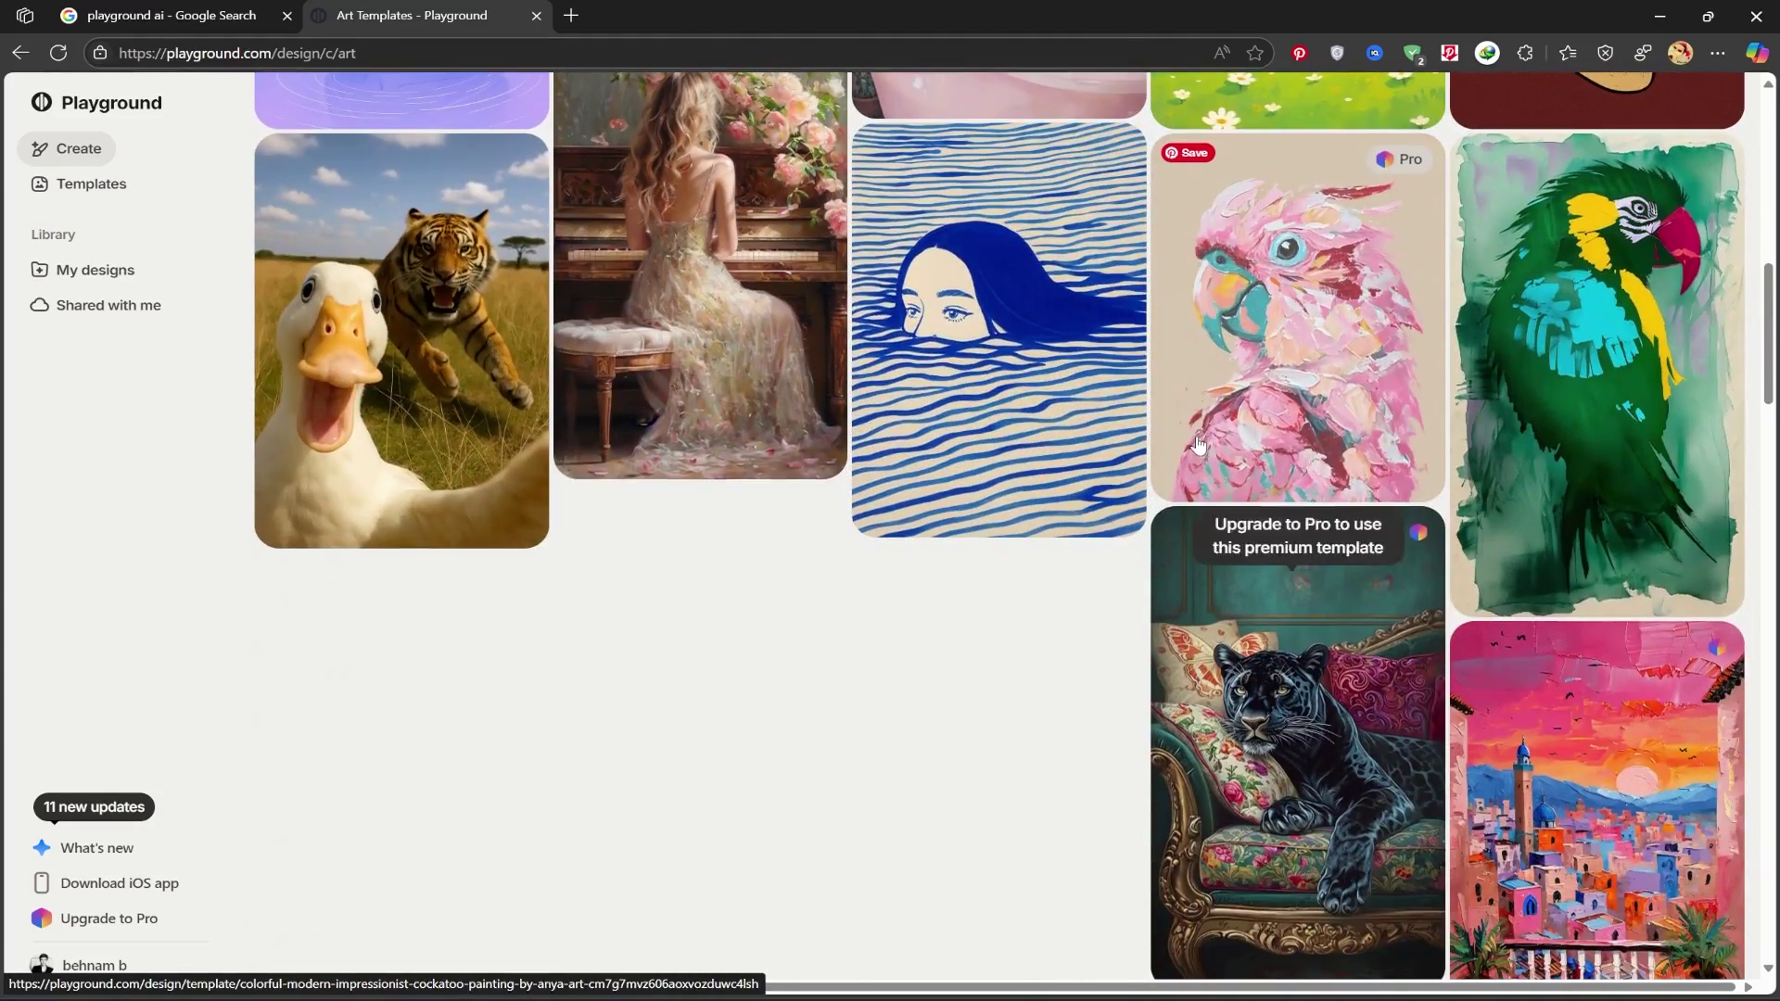
pyautogui.scroll(-4, 1198, 446)
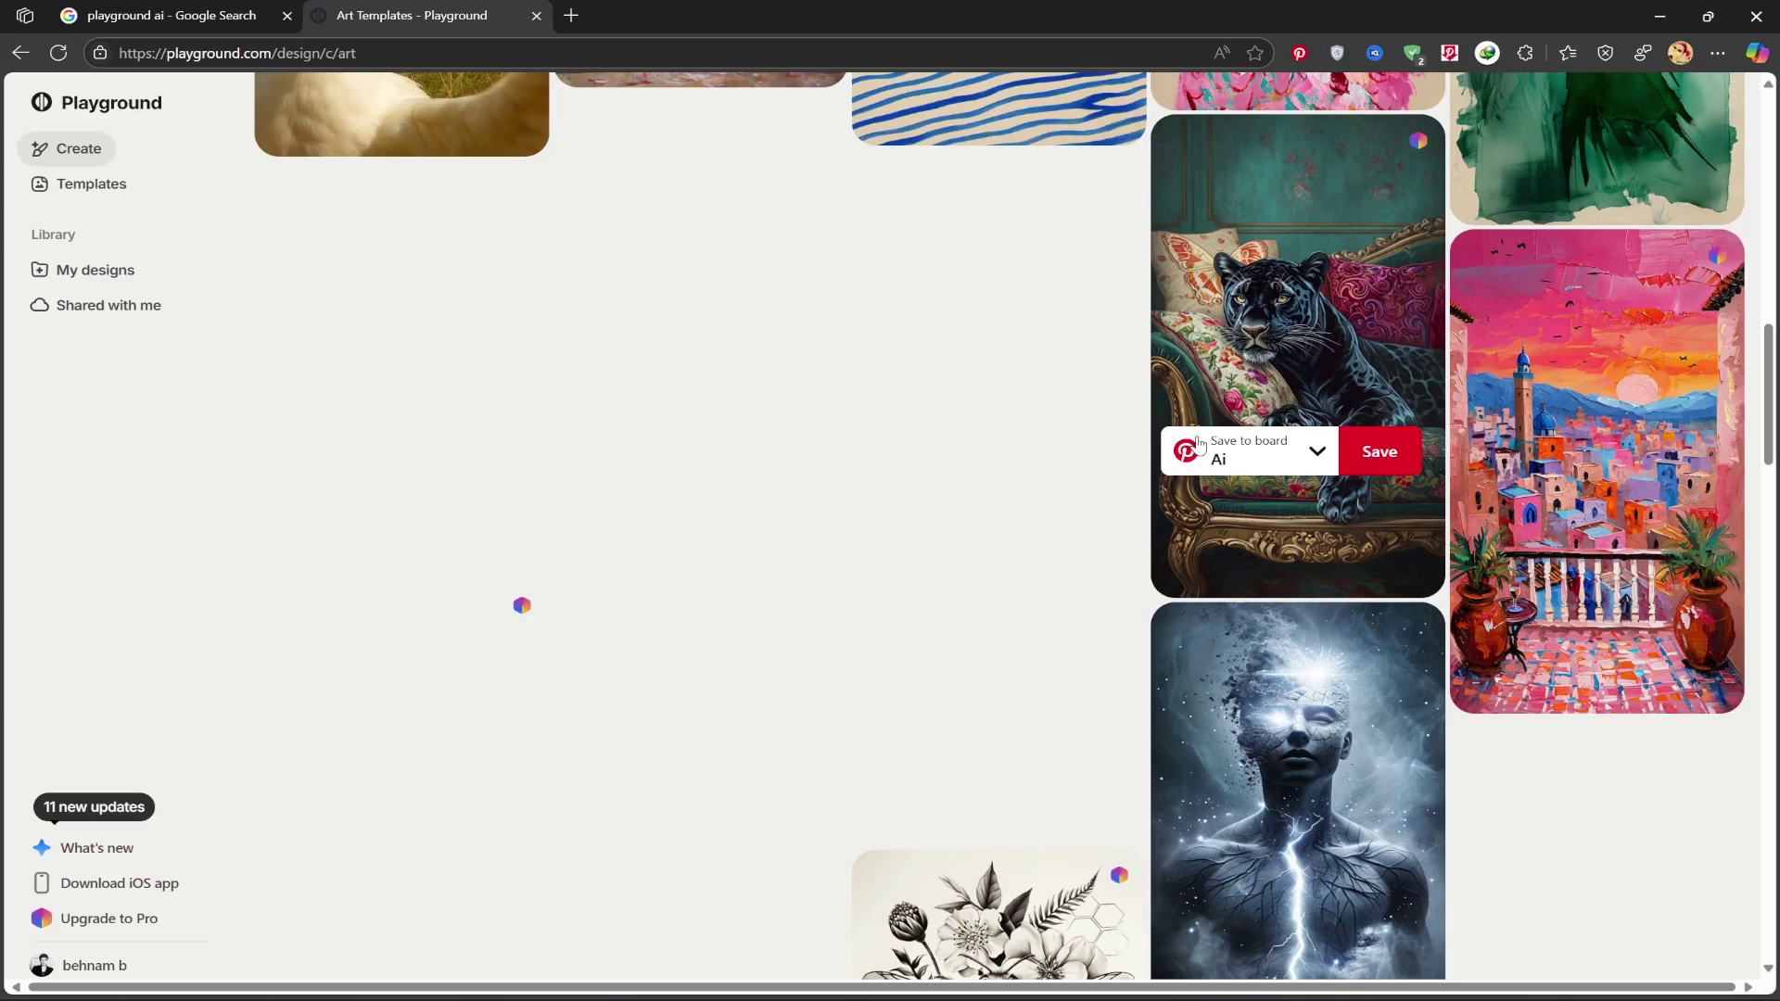
pyautogui.scroll(6, 1578, 496)
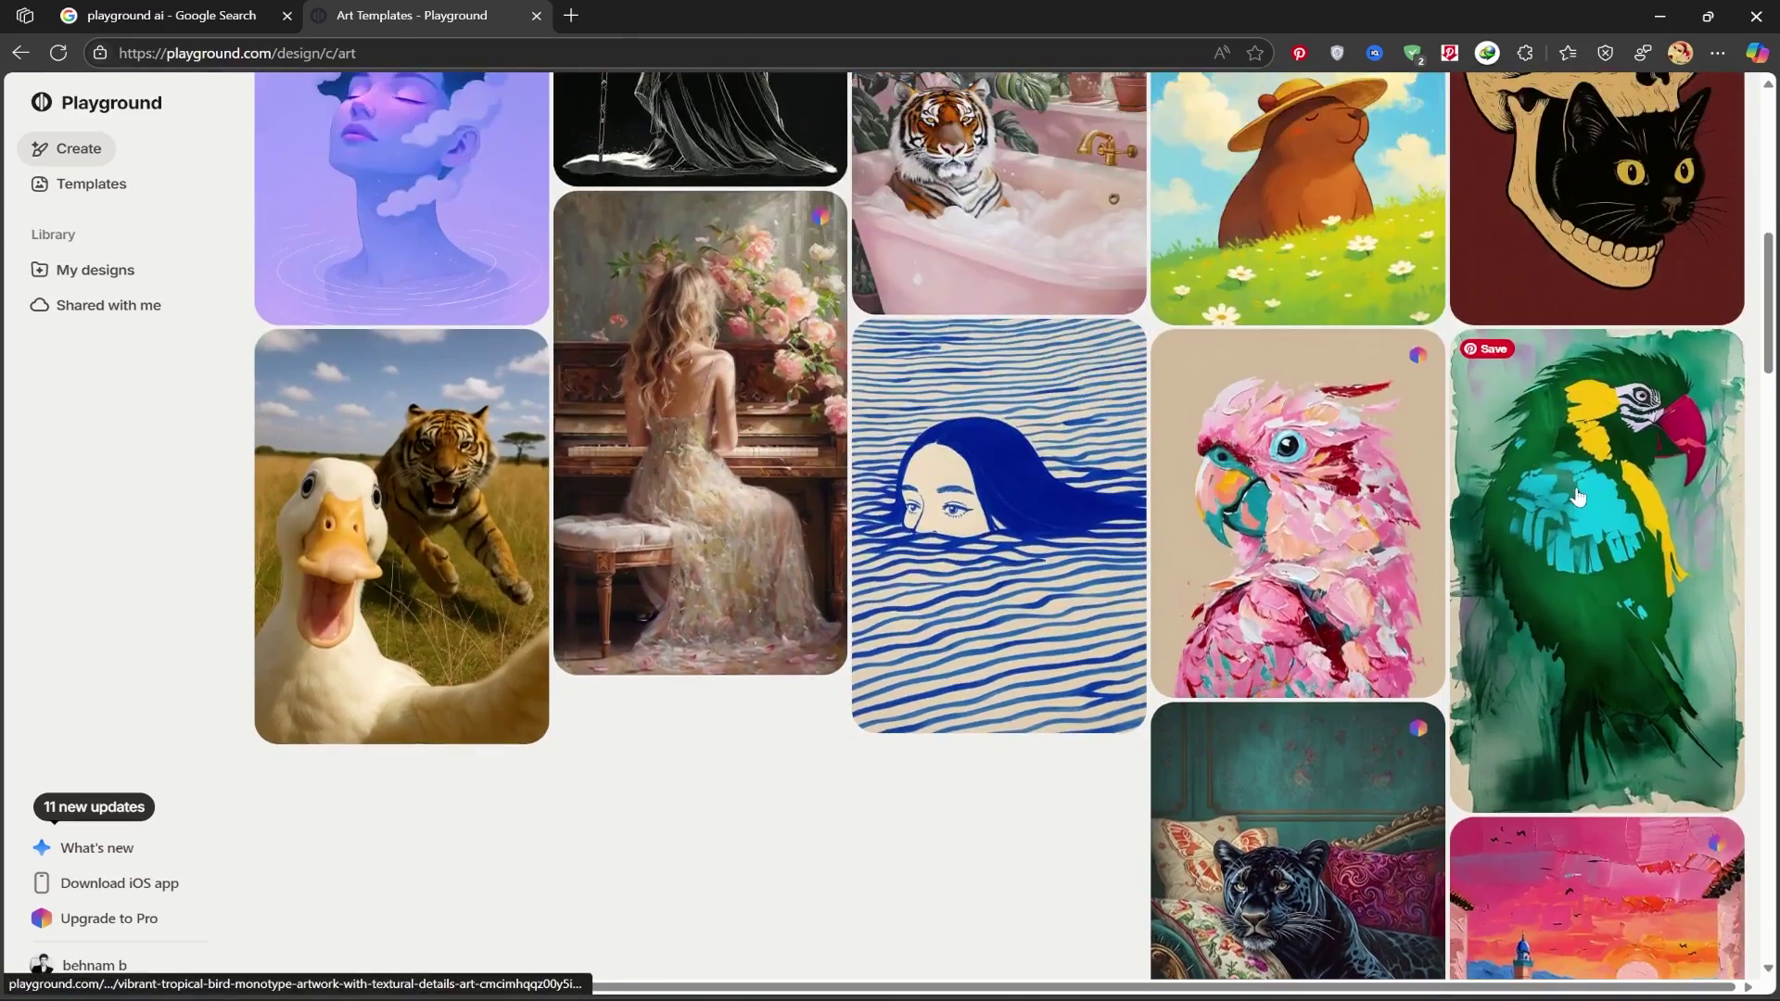
pyautogui.scroll(8, 1578, 496)
# - Try the premium highland cow portrait template, dismiss its upgrade offer, and keep browsing
pyautogui.click(1607, 443)
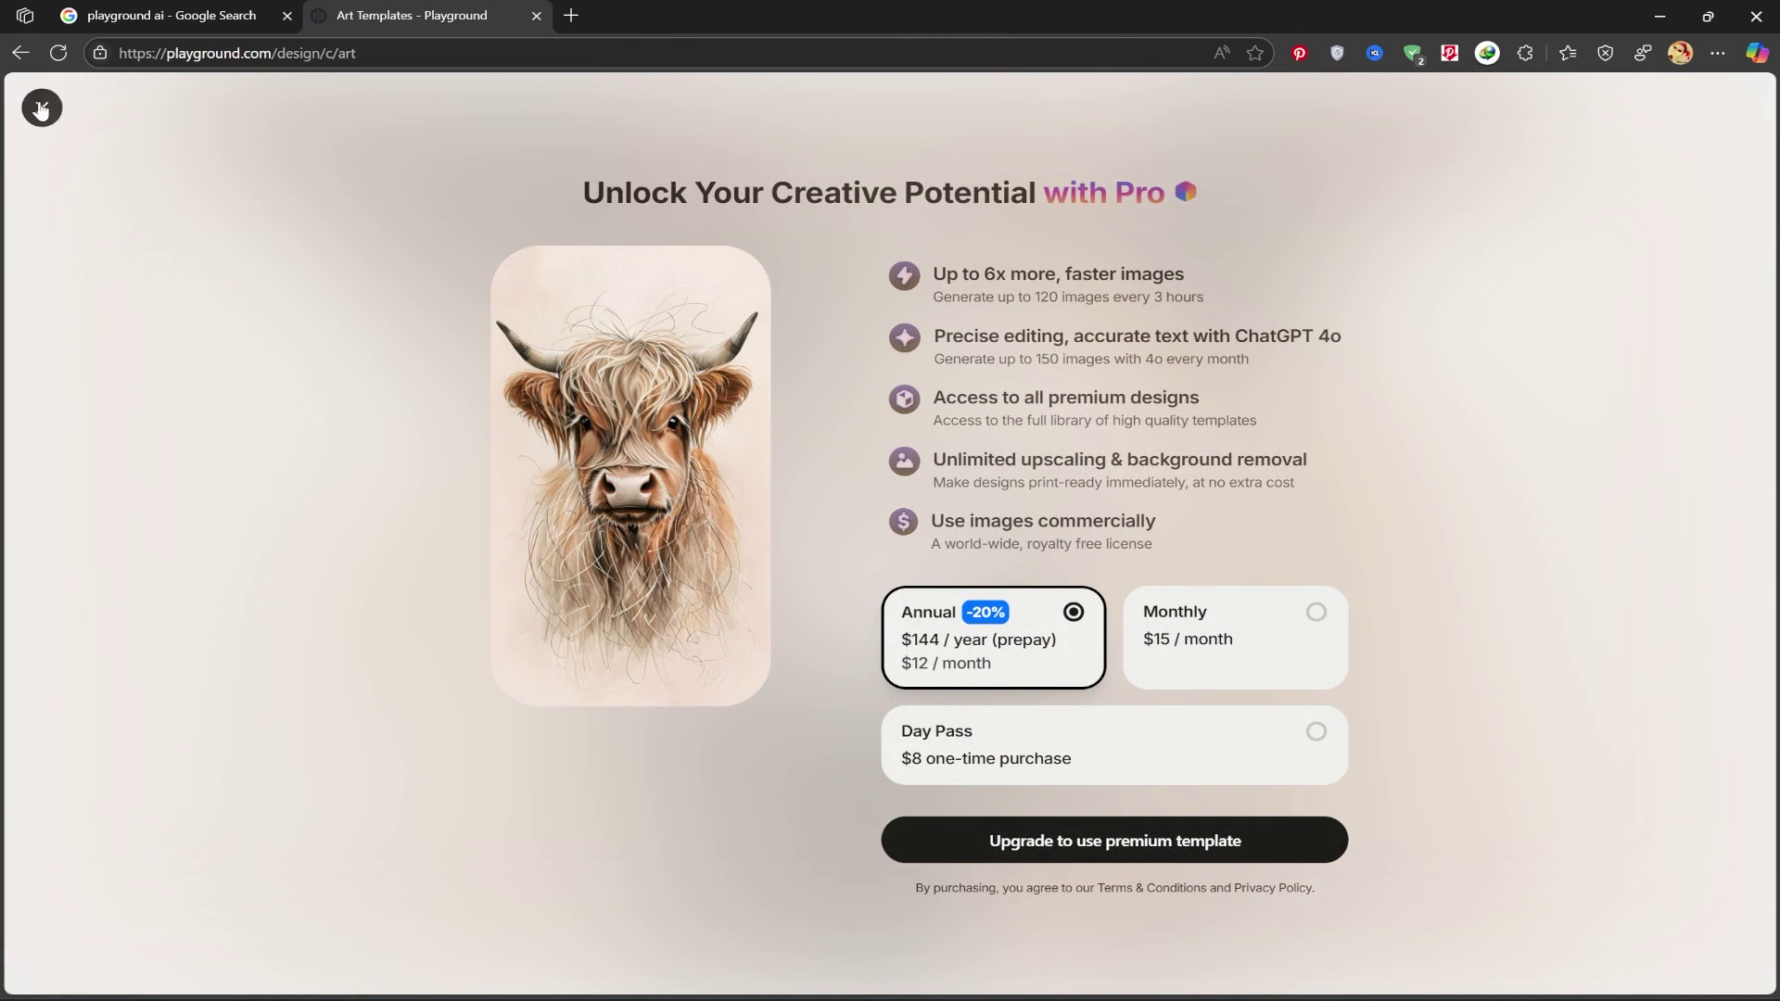
pyautogui.click(42, 107)
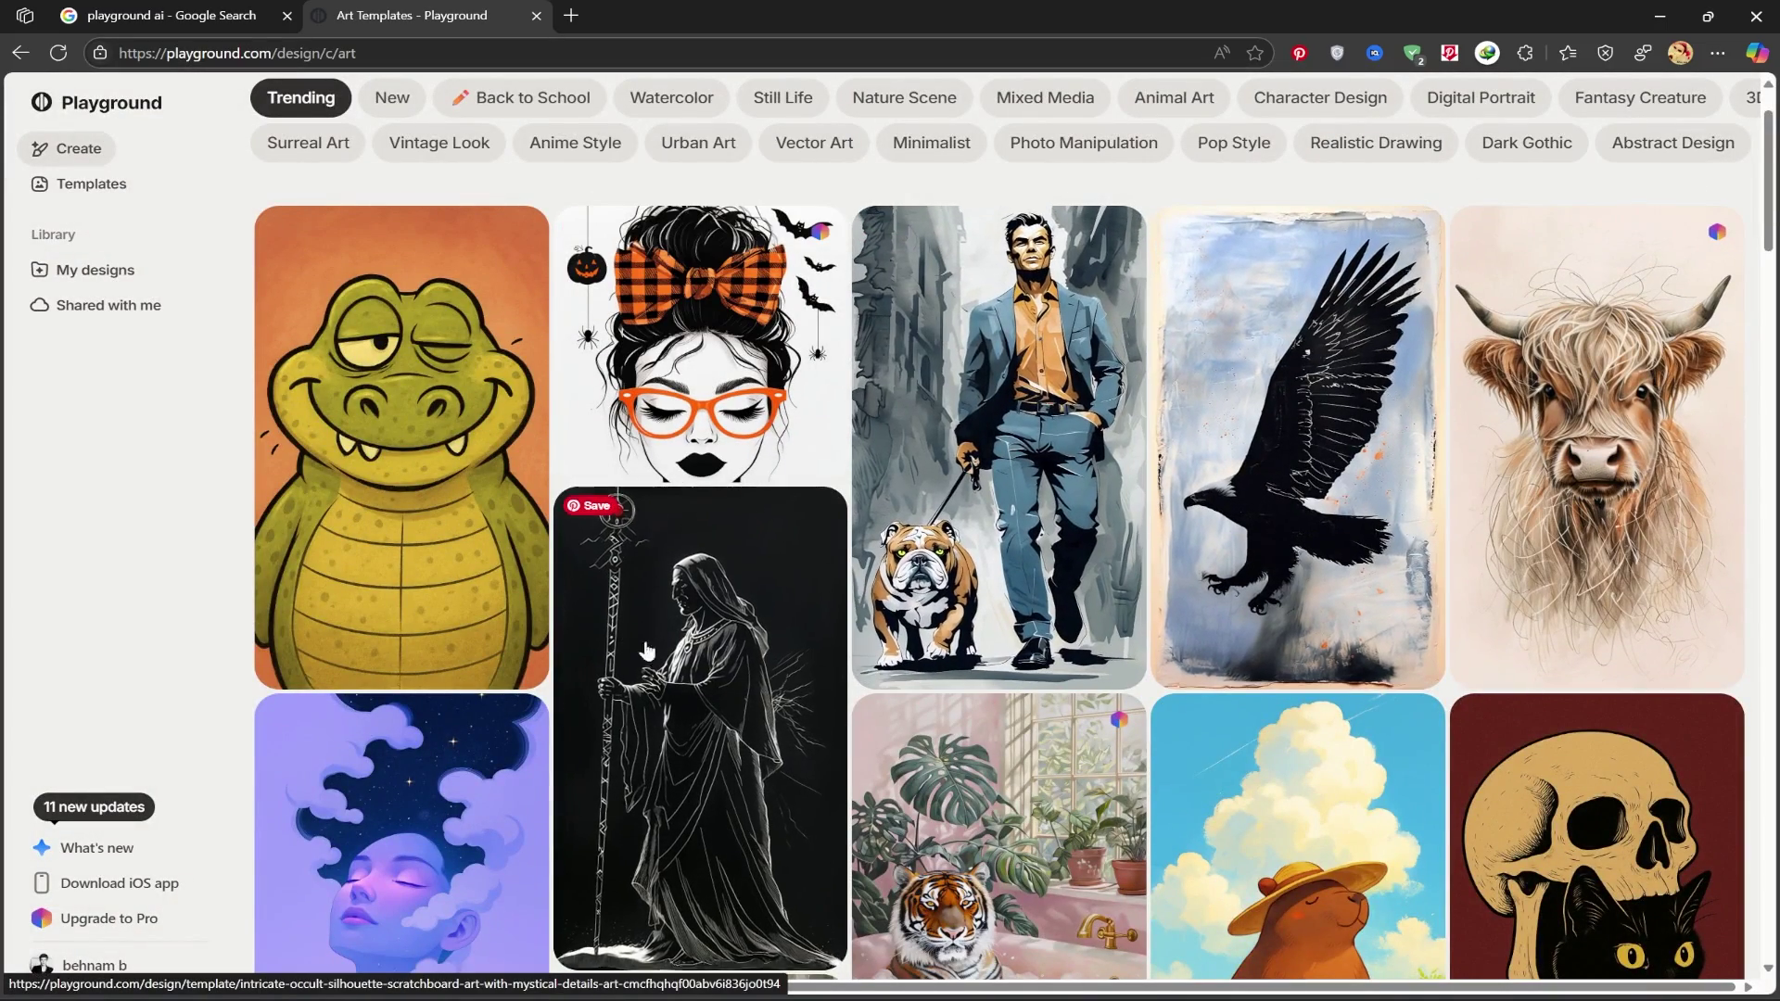
pyautogui.scroll(-2, 664, 582)
pyautogui.scroll(-2, 1038, 649)
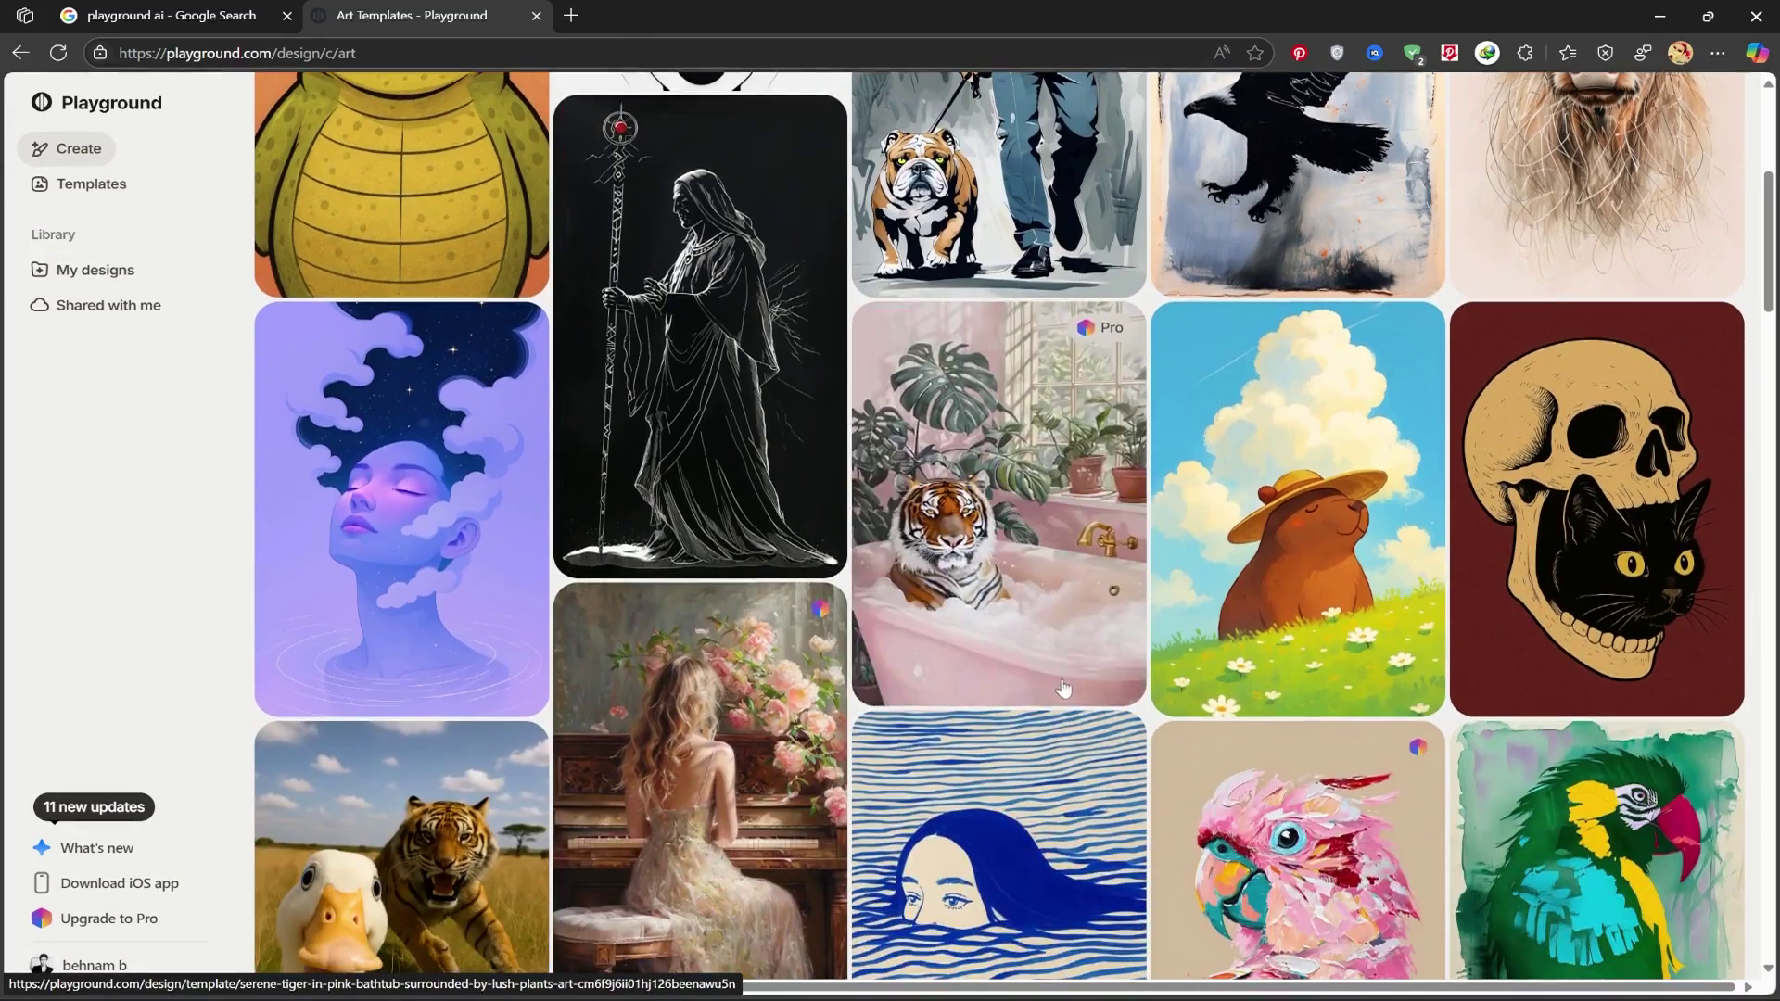
pyautogui.scroll(-2, 1043, 646)
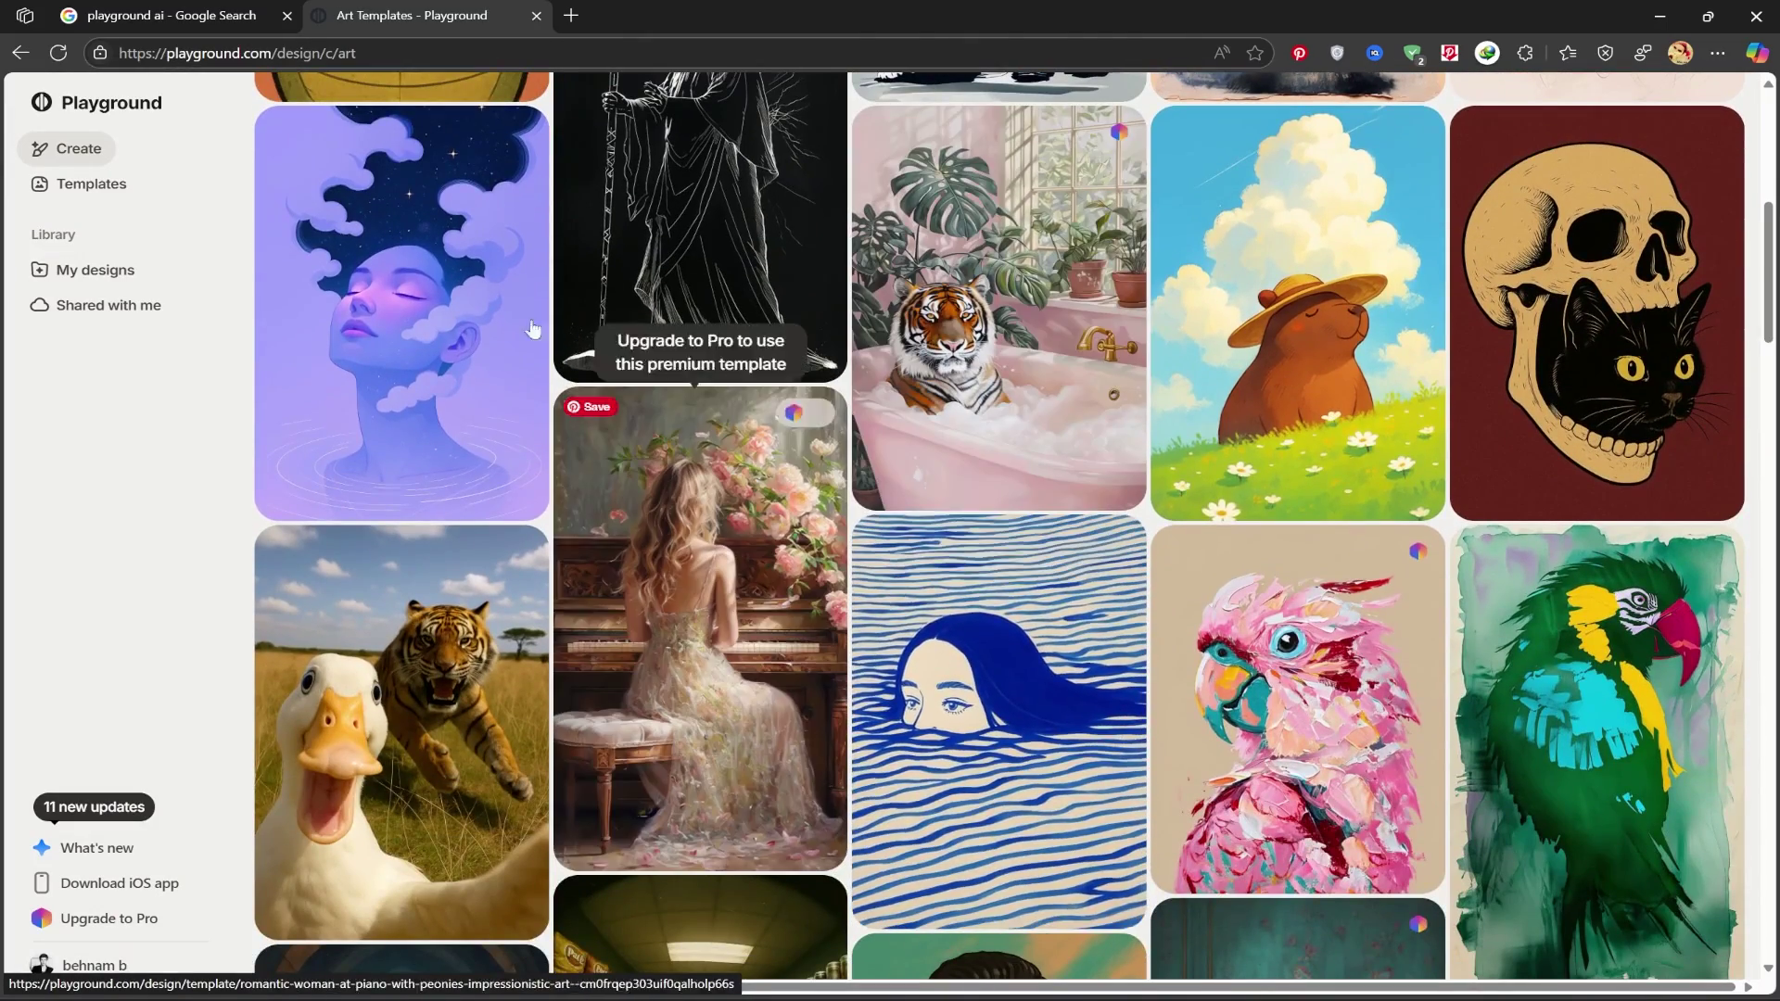
pyautogui.scroll(-1, 1289, 665)
pyautogui.scroll(-5, 1289, 665)
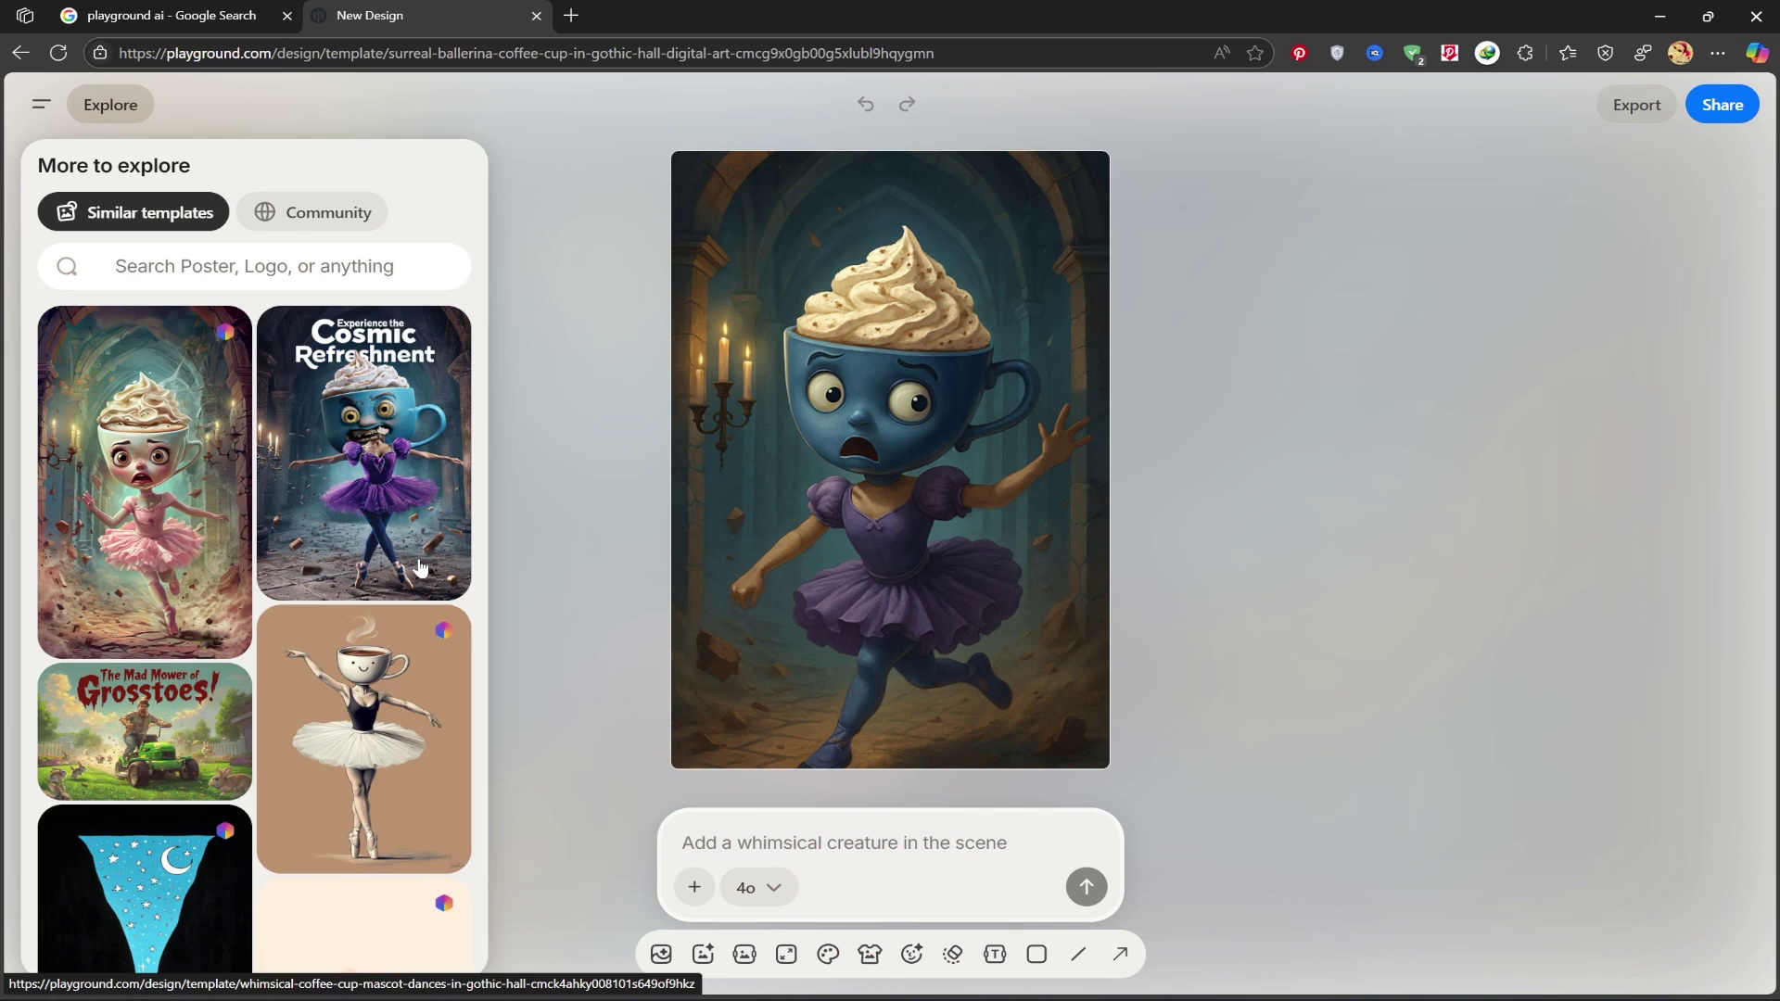
# - Inspect the ballerina coffee-cup image, keep the 4o model, and bring up the navigation menu
pyautogui.click(943, 504)
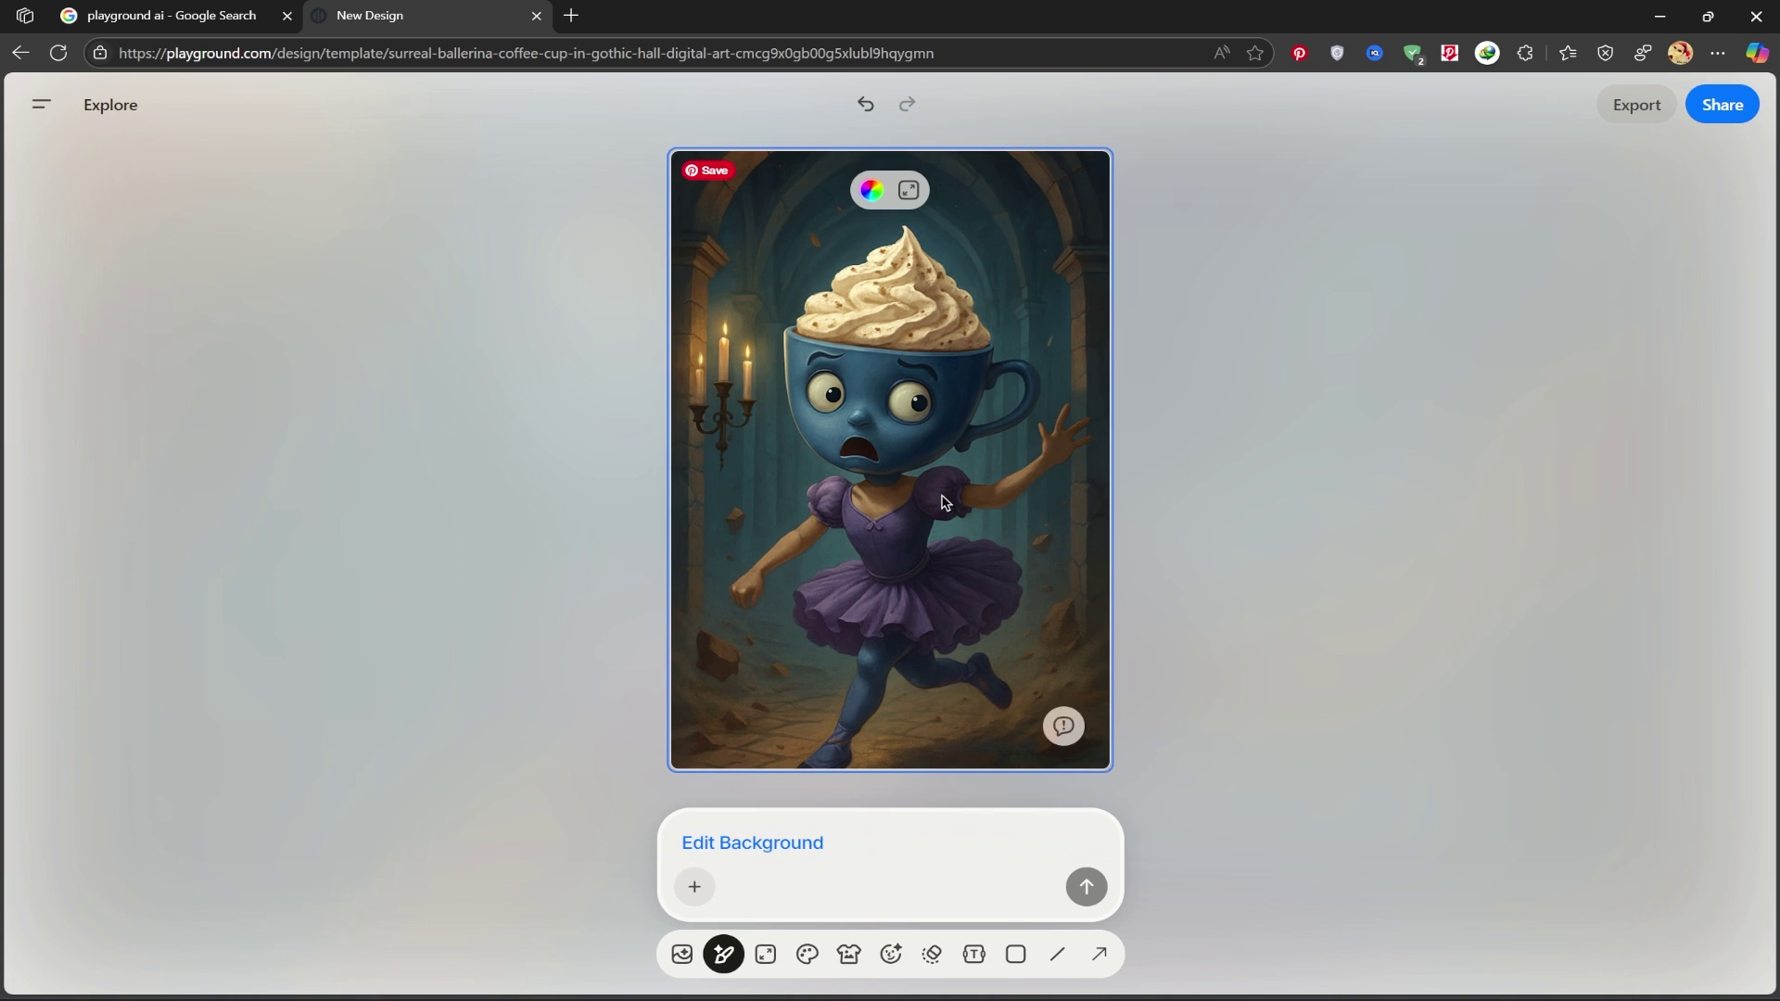
pyautogui.click(466, 675)
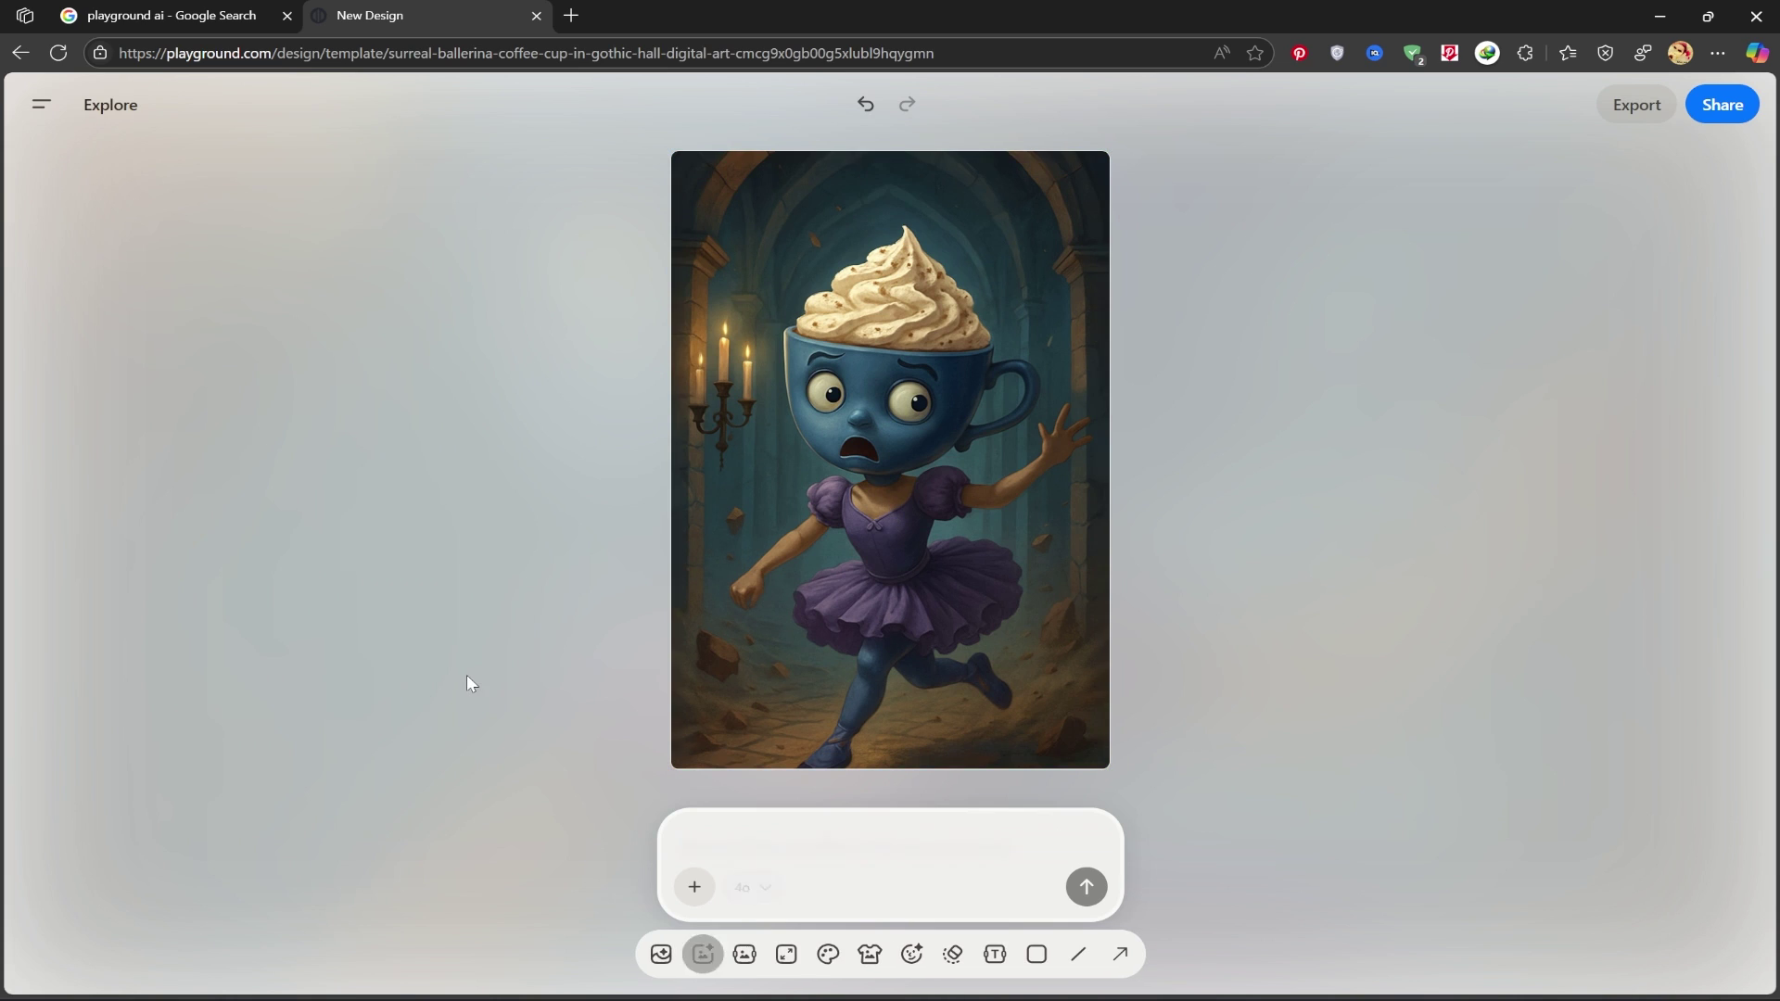
pyautogui.click(775, 893)
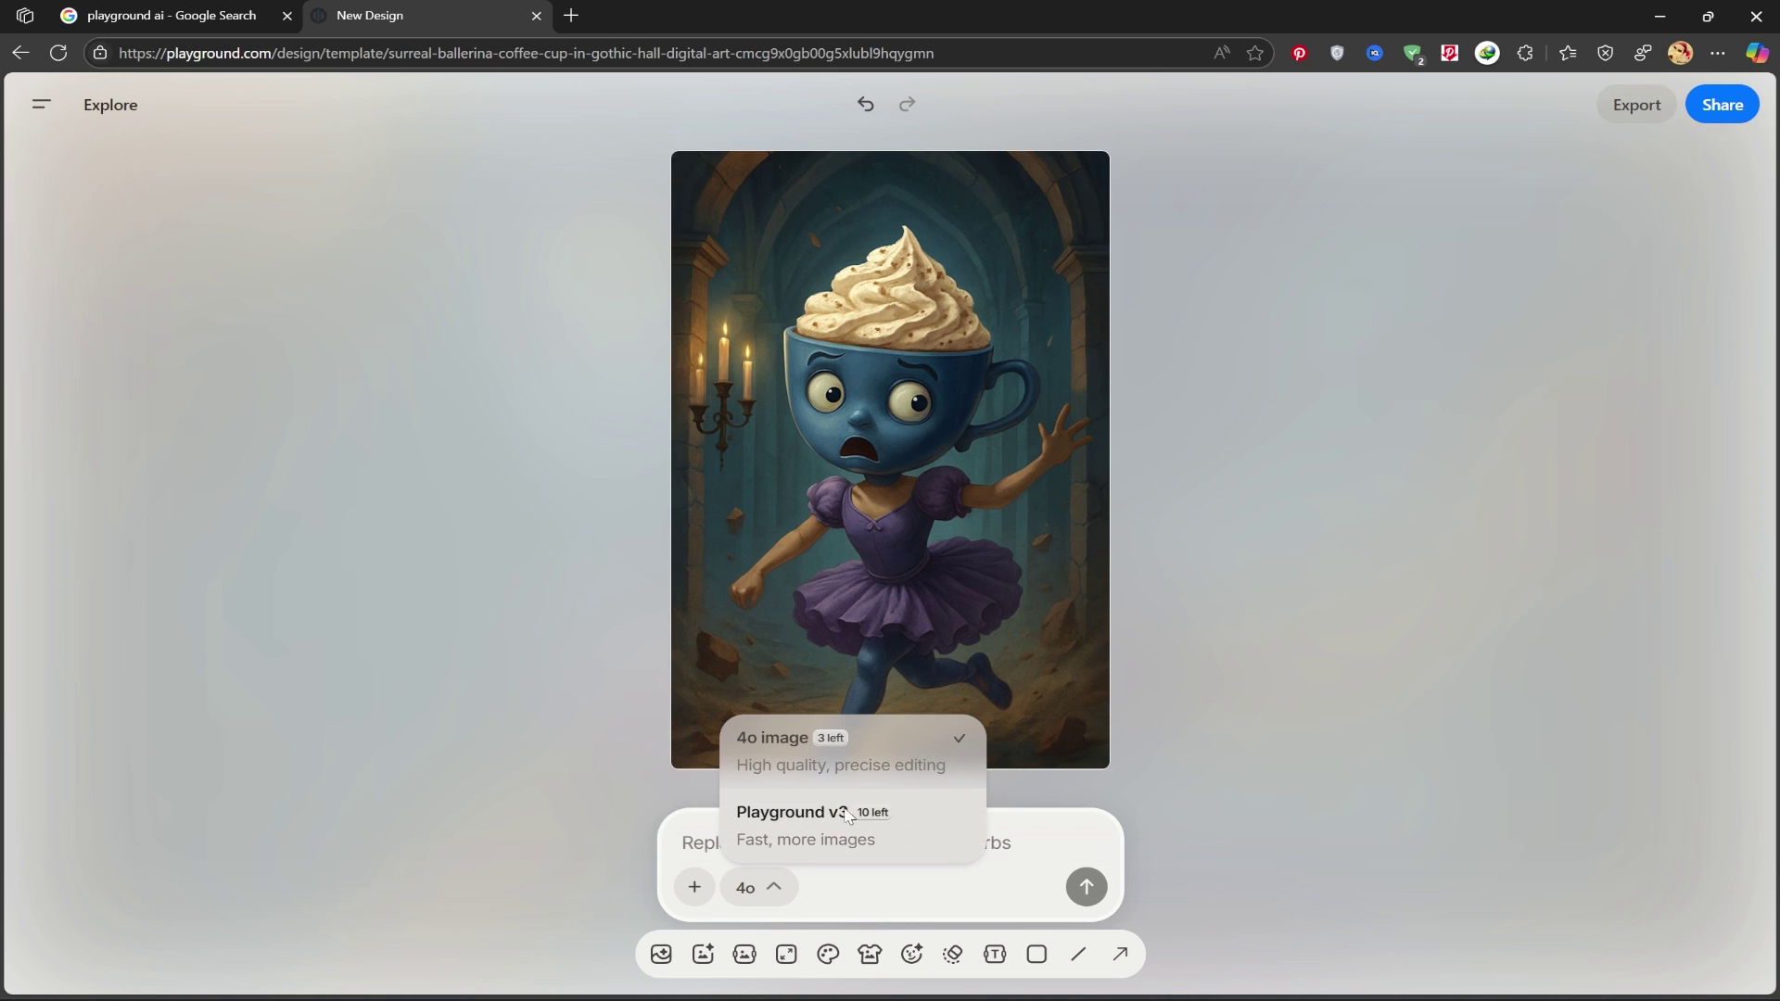
pyautogui.click(509, 727)
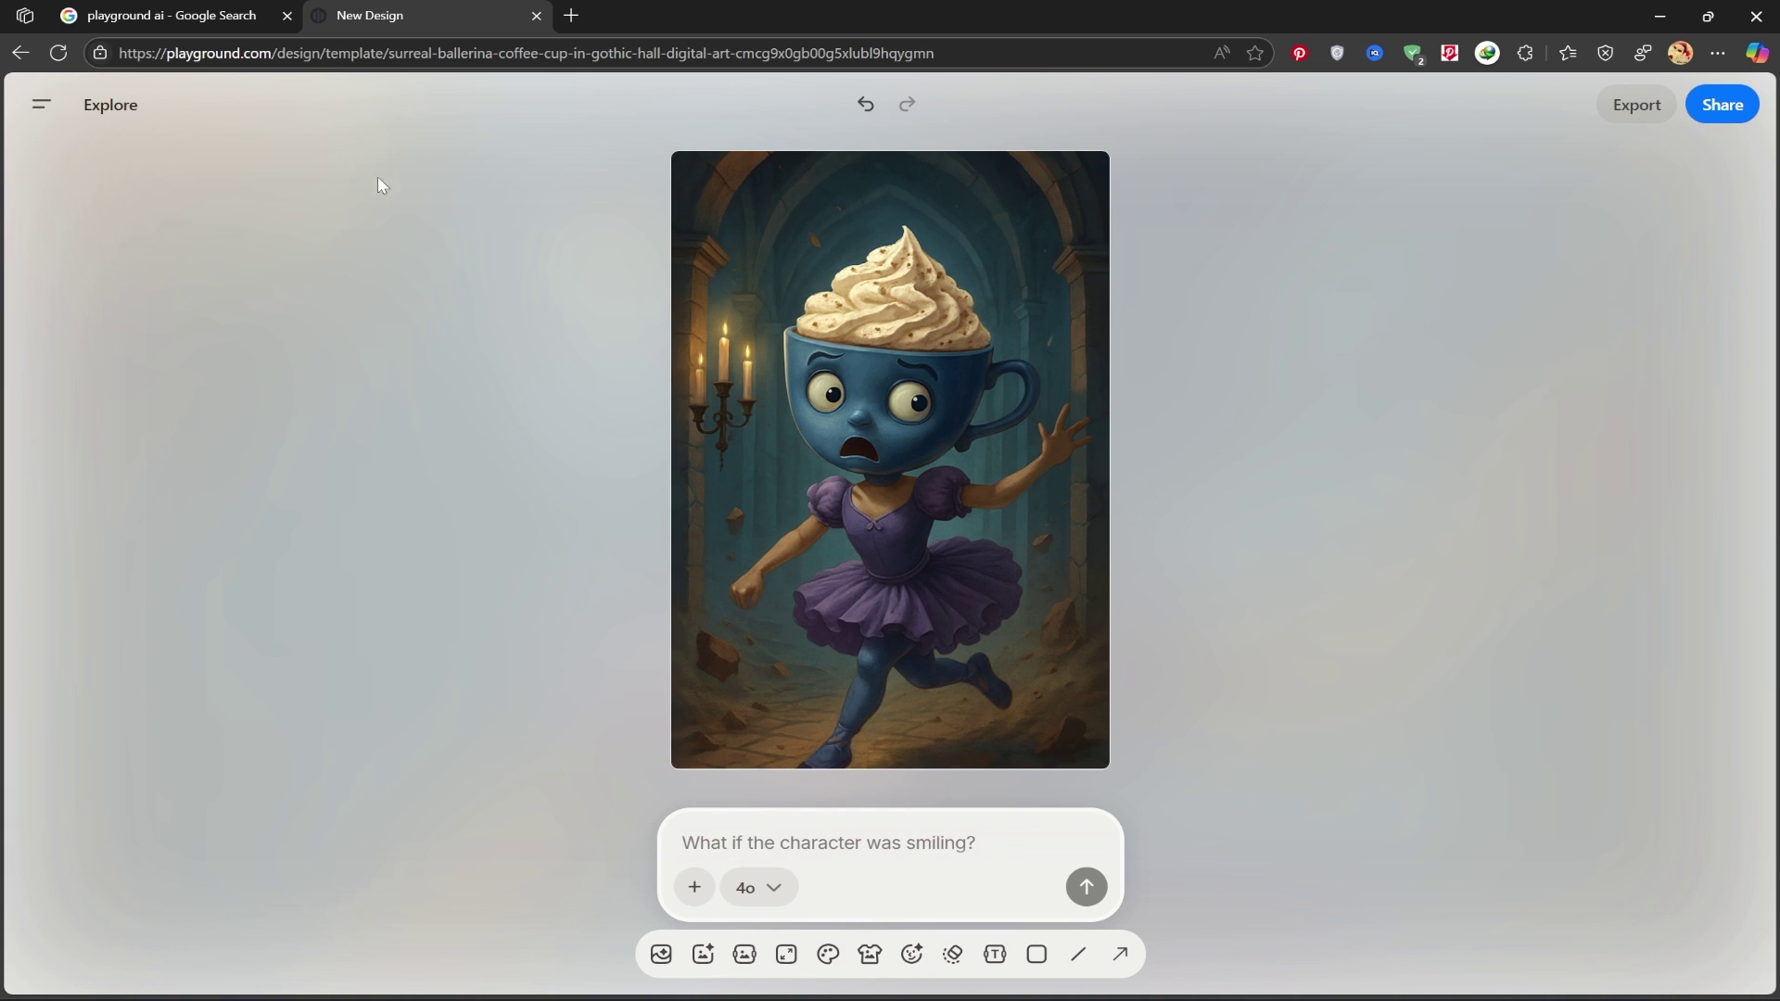
pyautogui.click(43, 104)
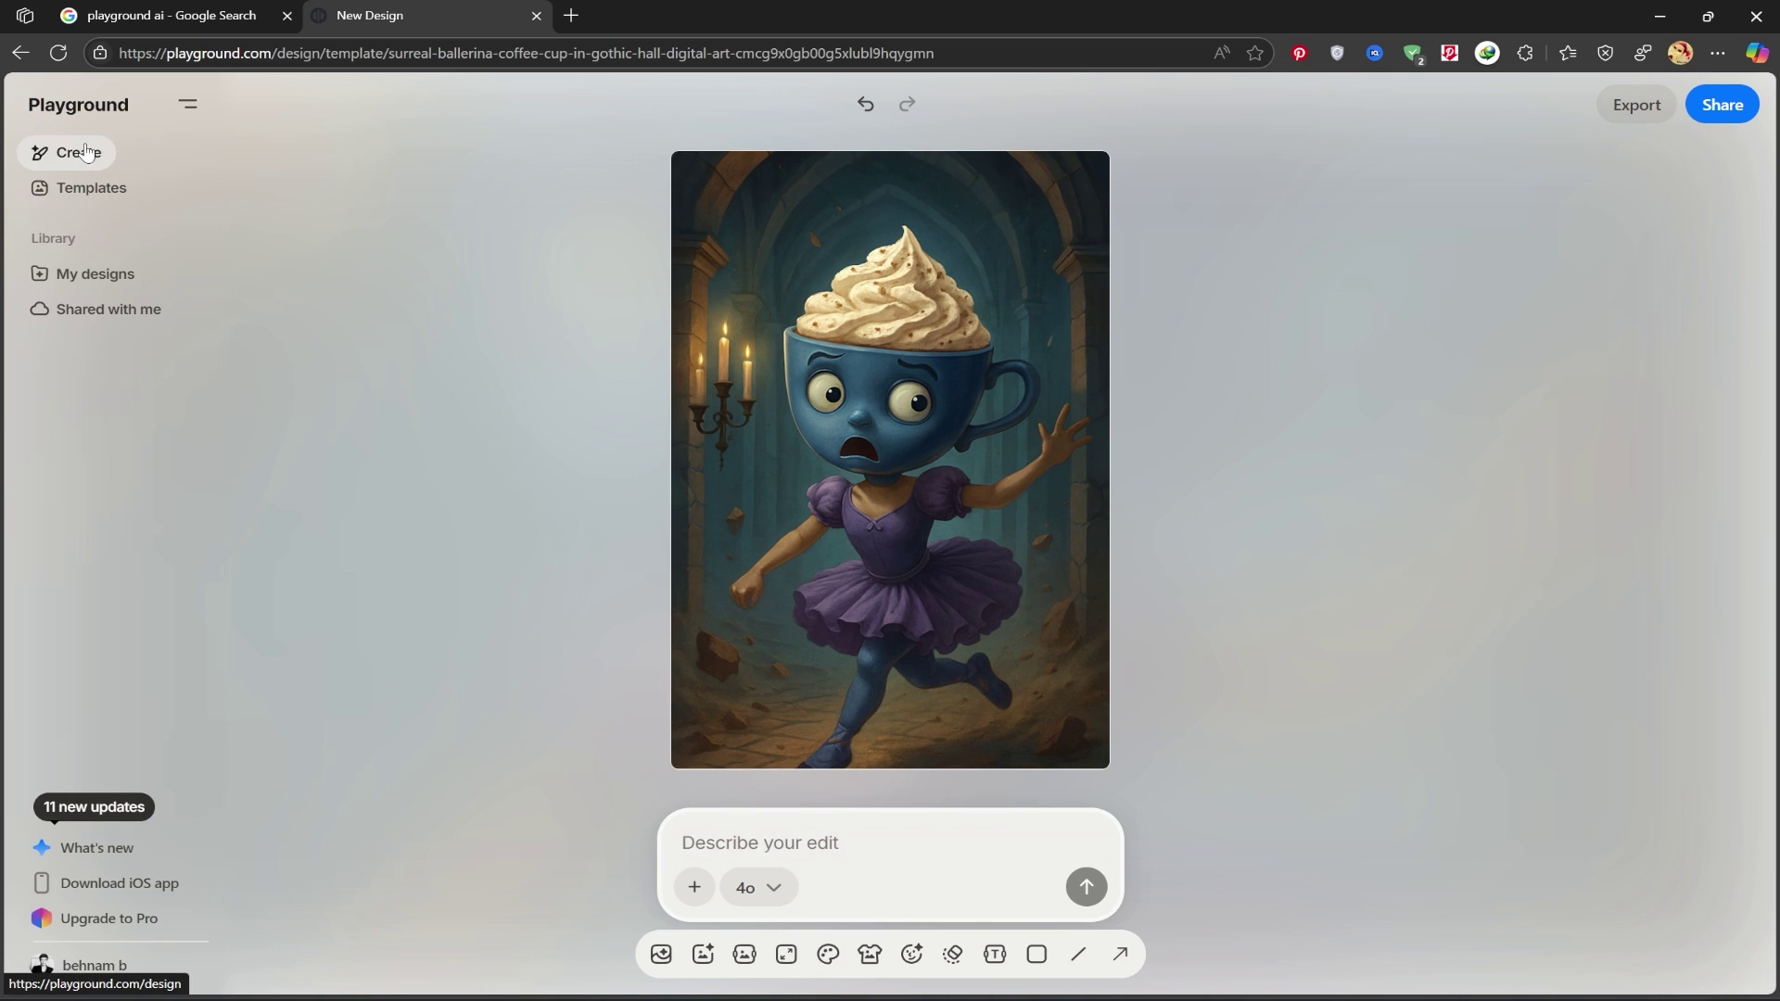
# - Start a blank design on the 4o model with a 16:9 (1344x768) canvas
pyautogui.click(89, 170)
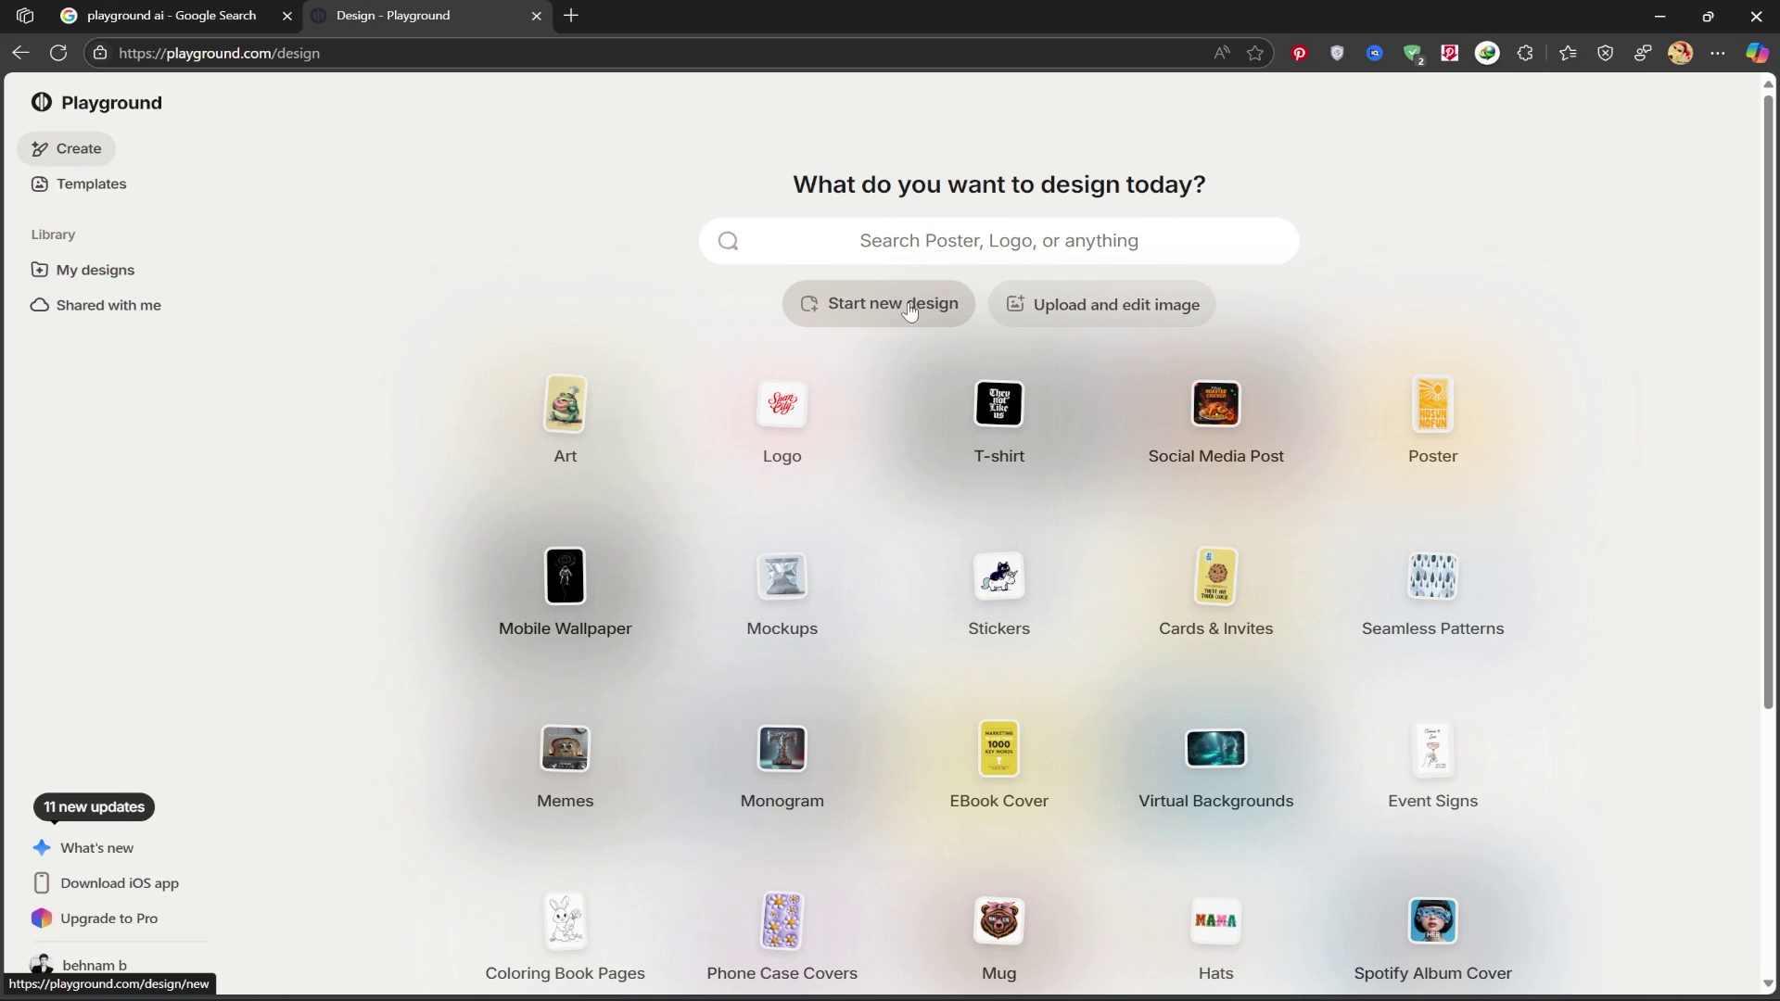
pyautogui.click(857, 313)
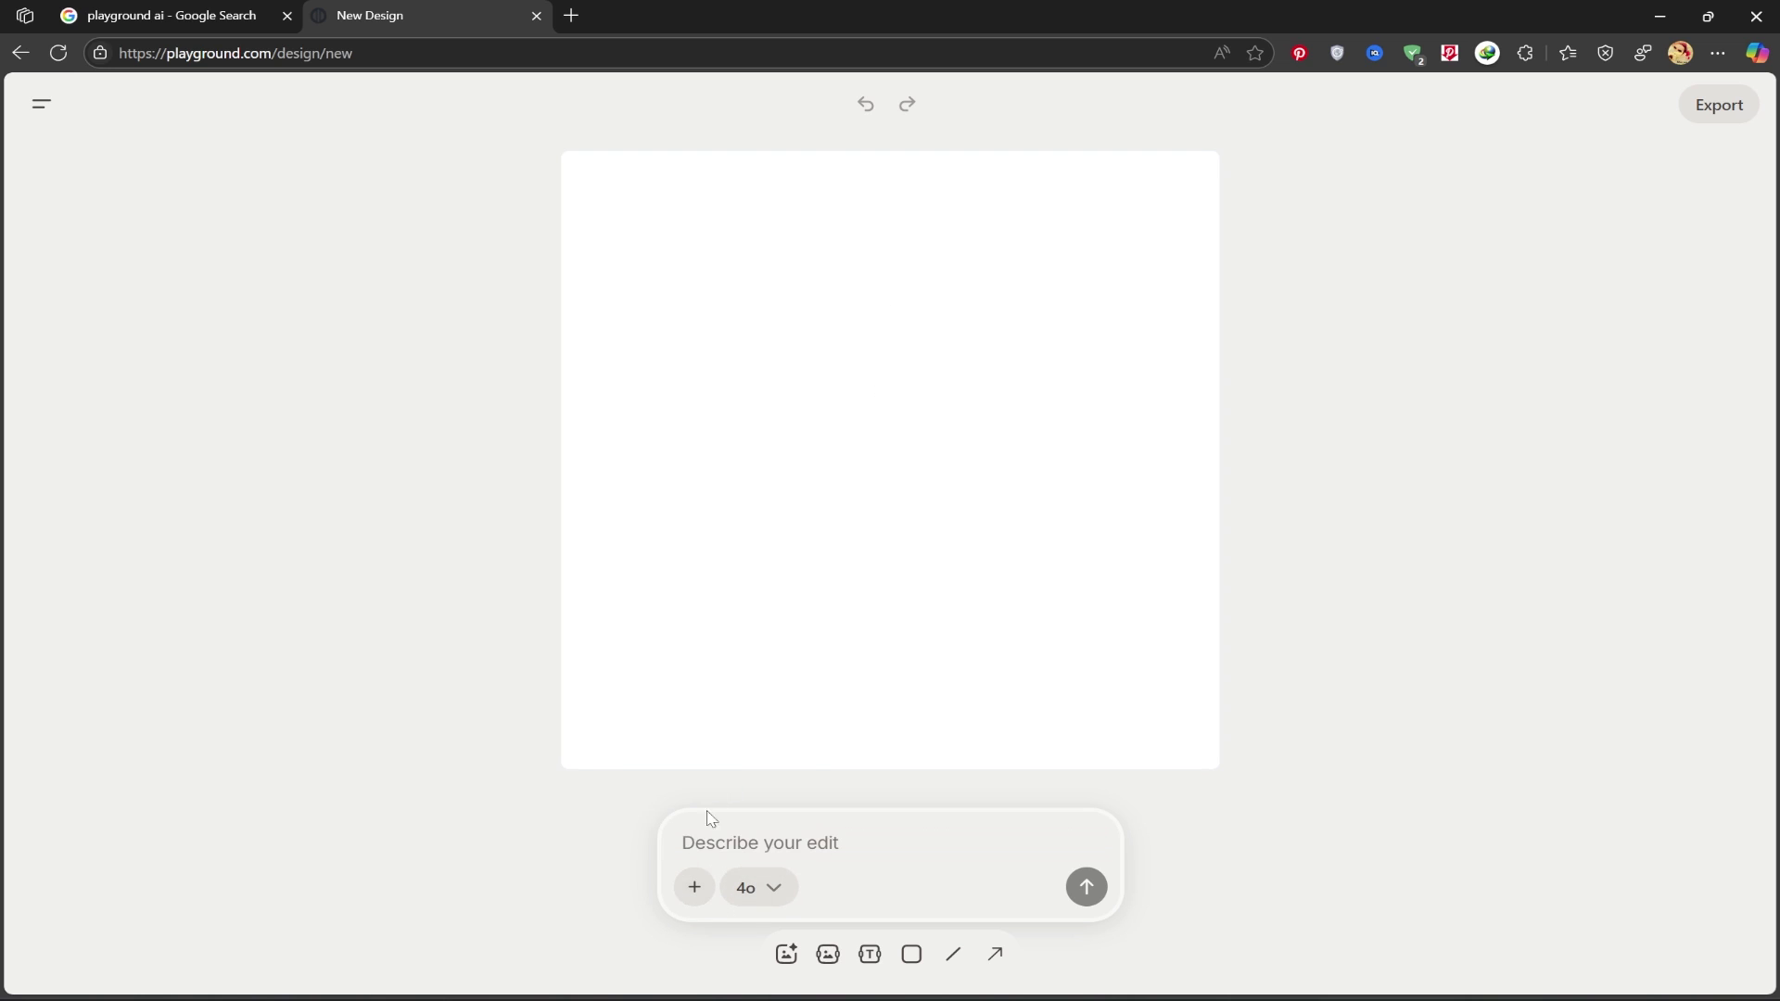
pyautogui.click(779, 906)
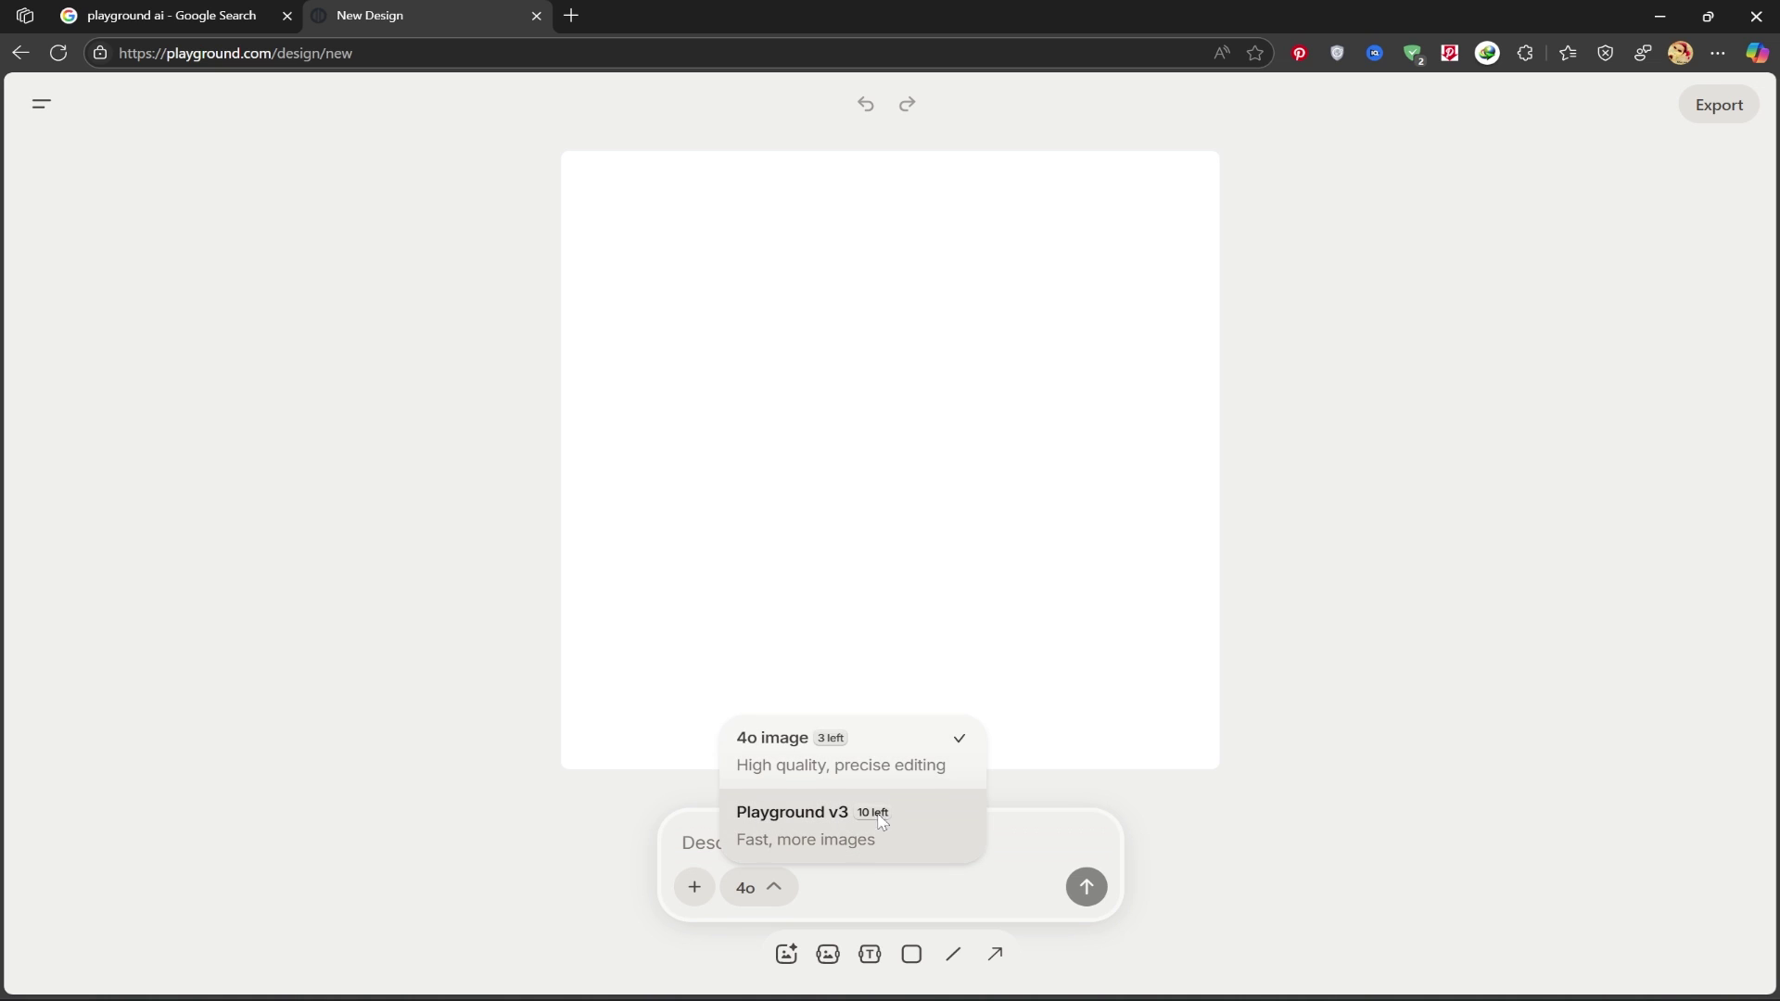
pyautogui.click(1391, 695)
pyautogui.click(970, 387)
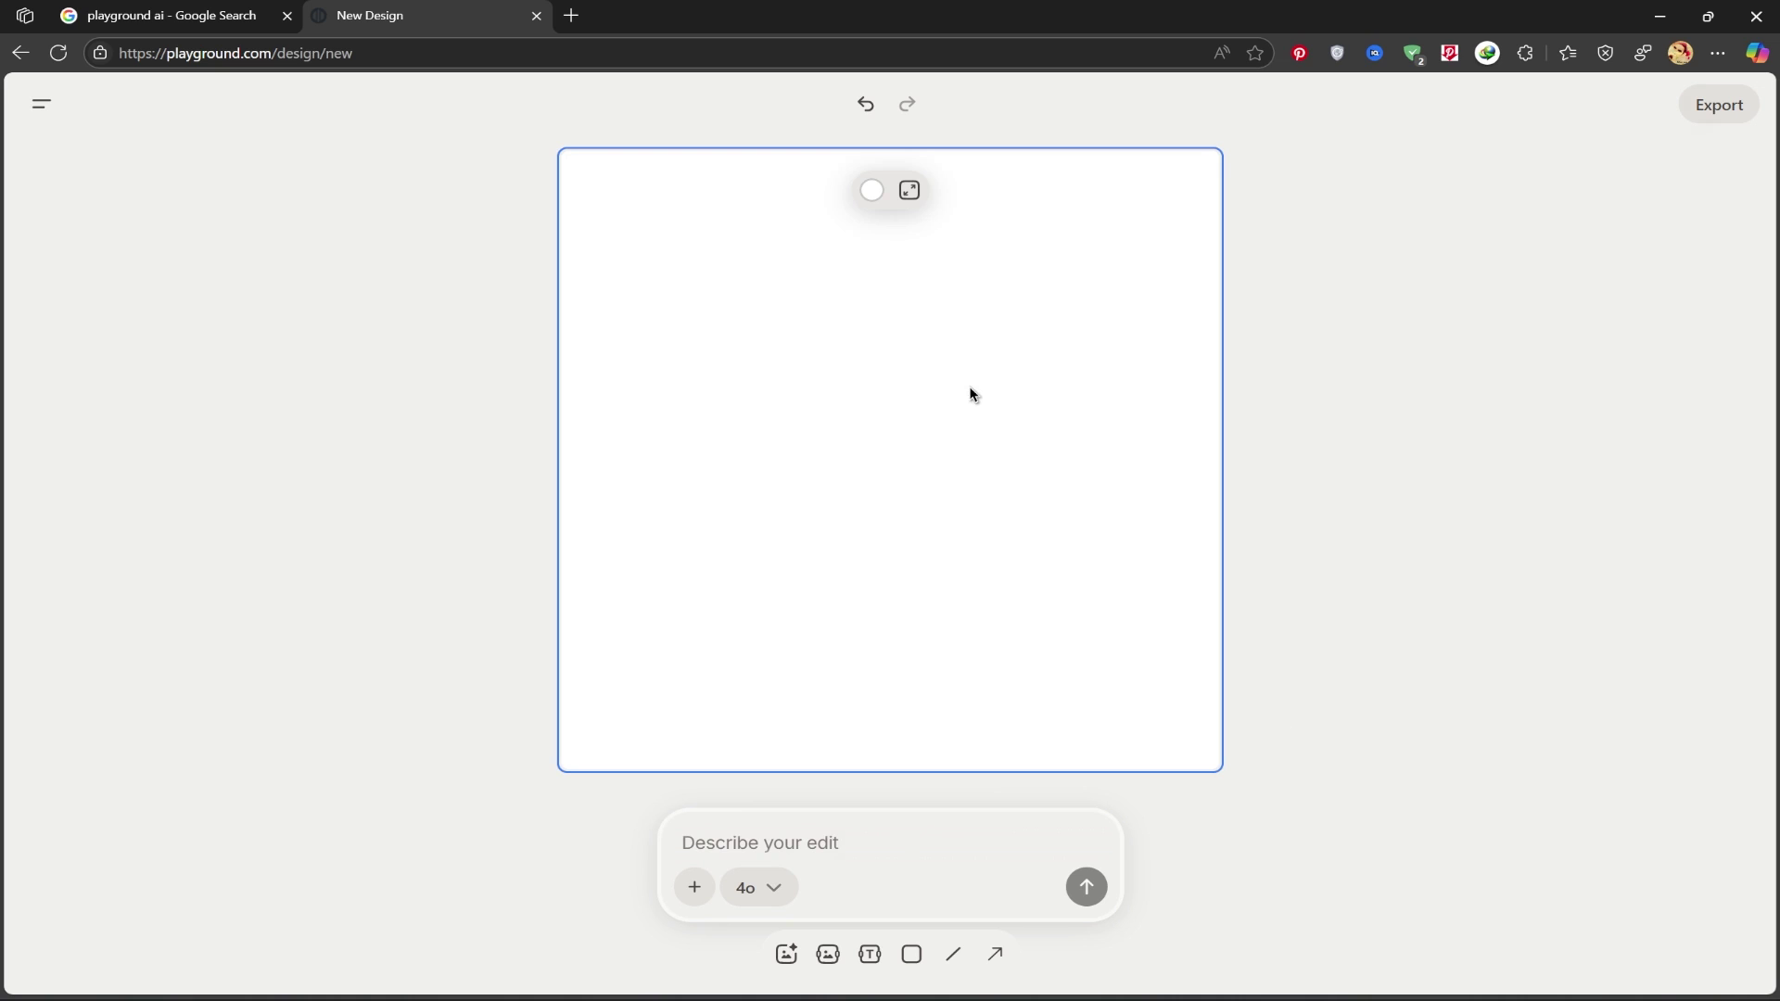
pyautogui.click(909, 195)
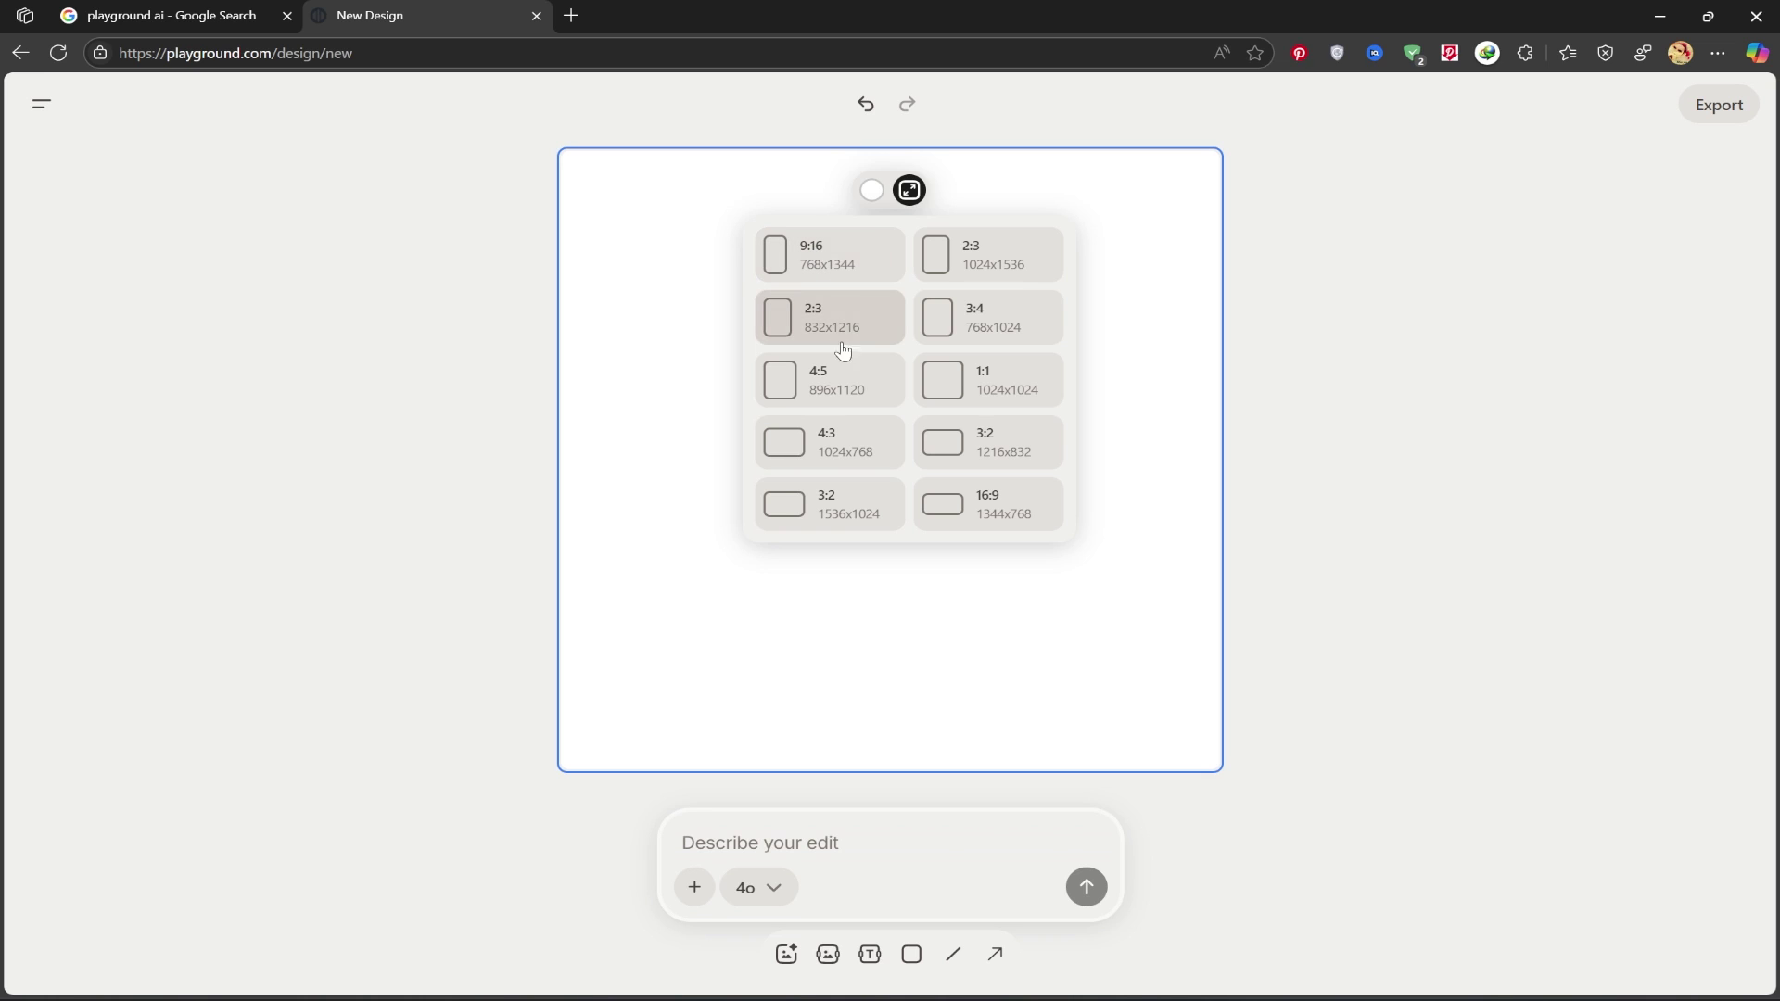
pyautogui.click(990, 517)
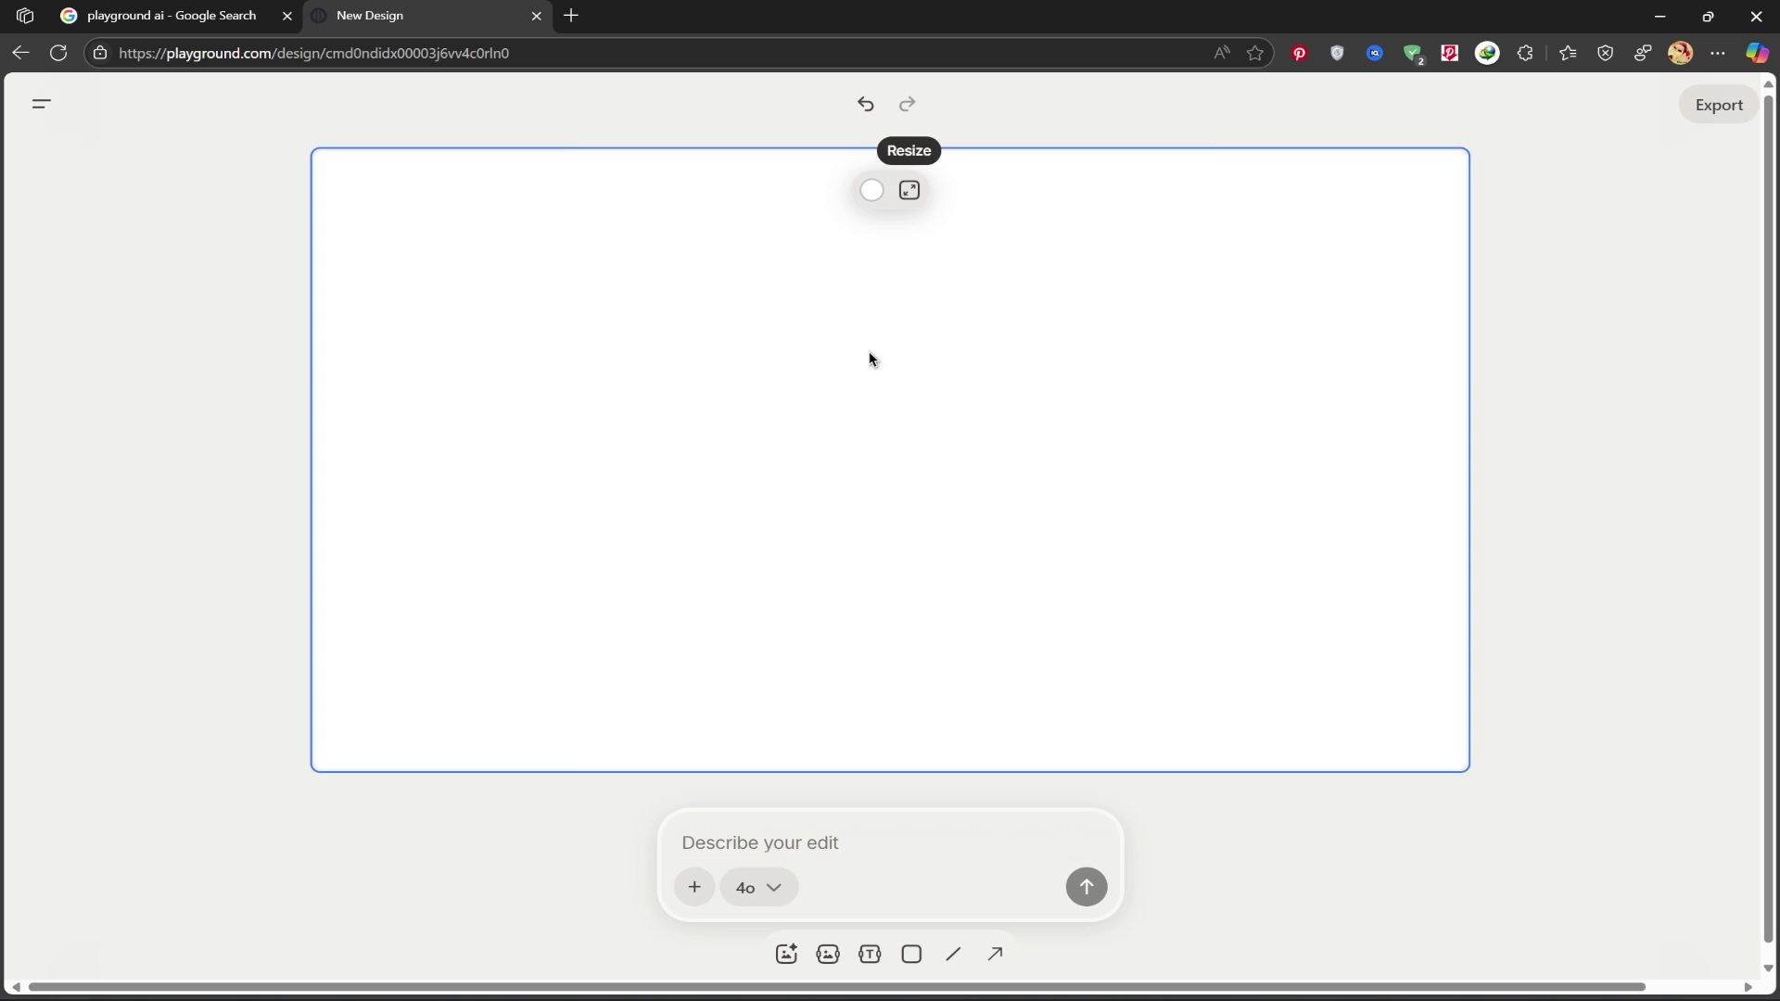
# - Try black, green and orange canvas backgrounds, finishing on white
pyautogui.click(870, 192)
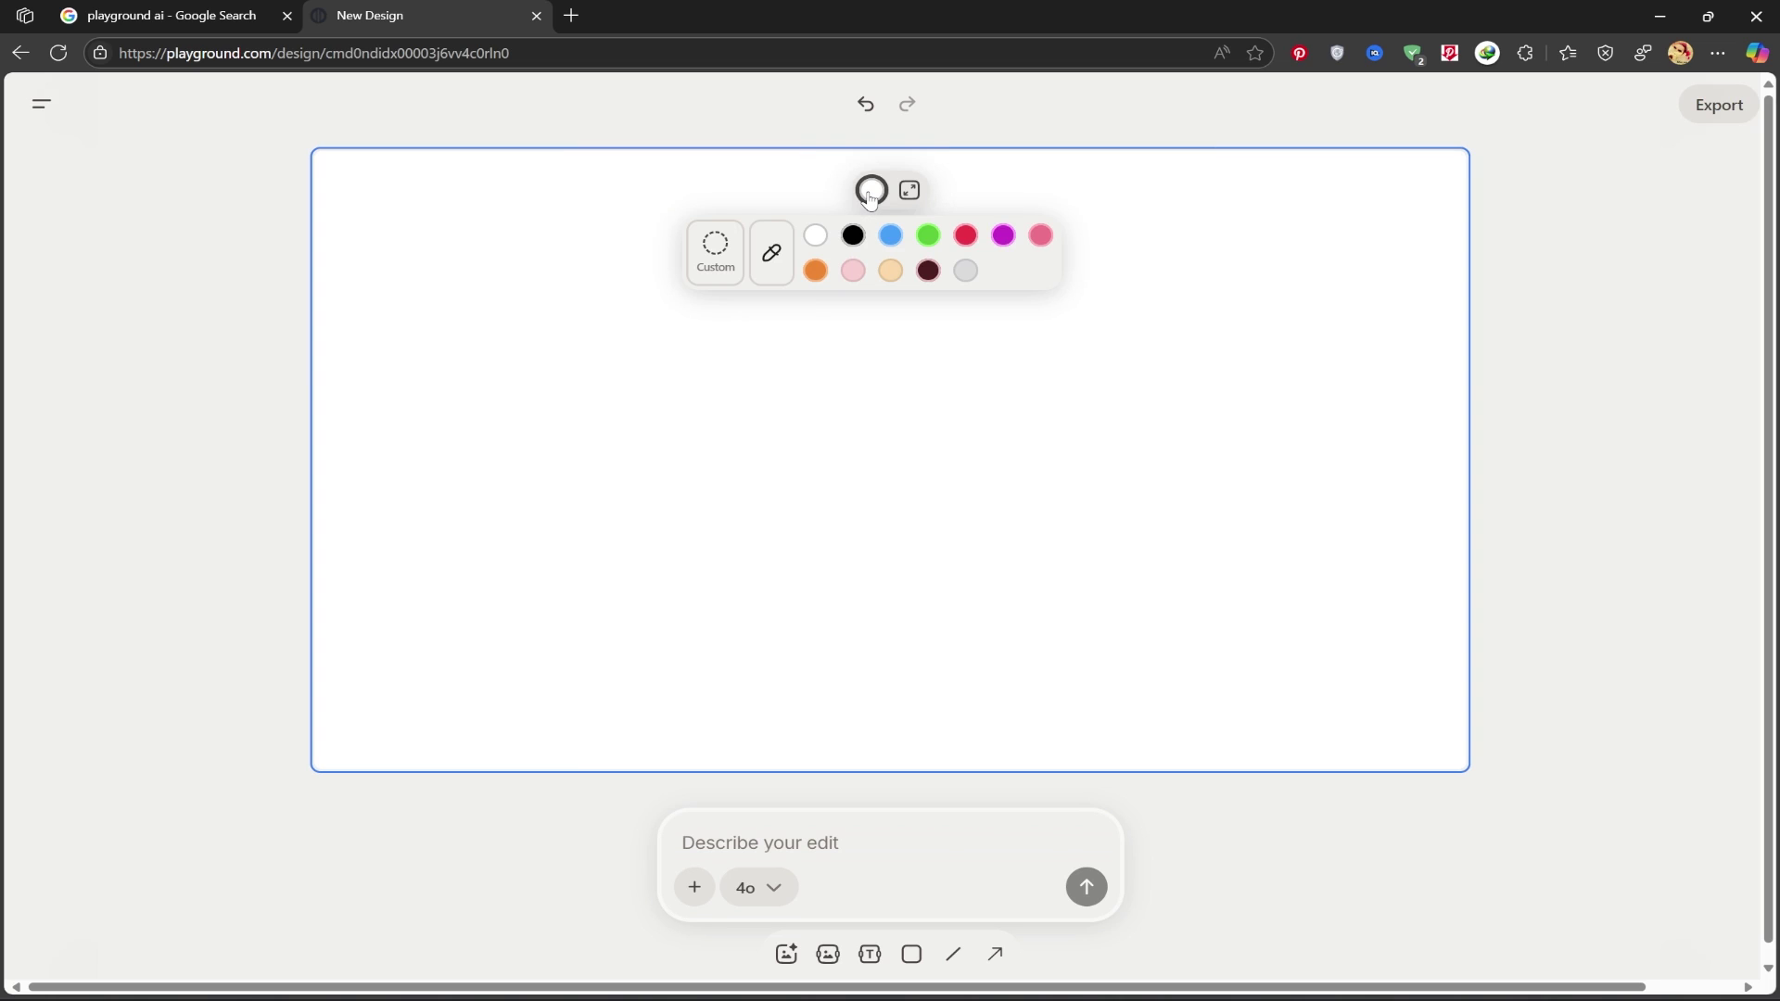
pyautogui.click(854, 243)
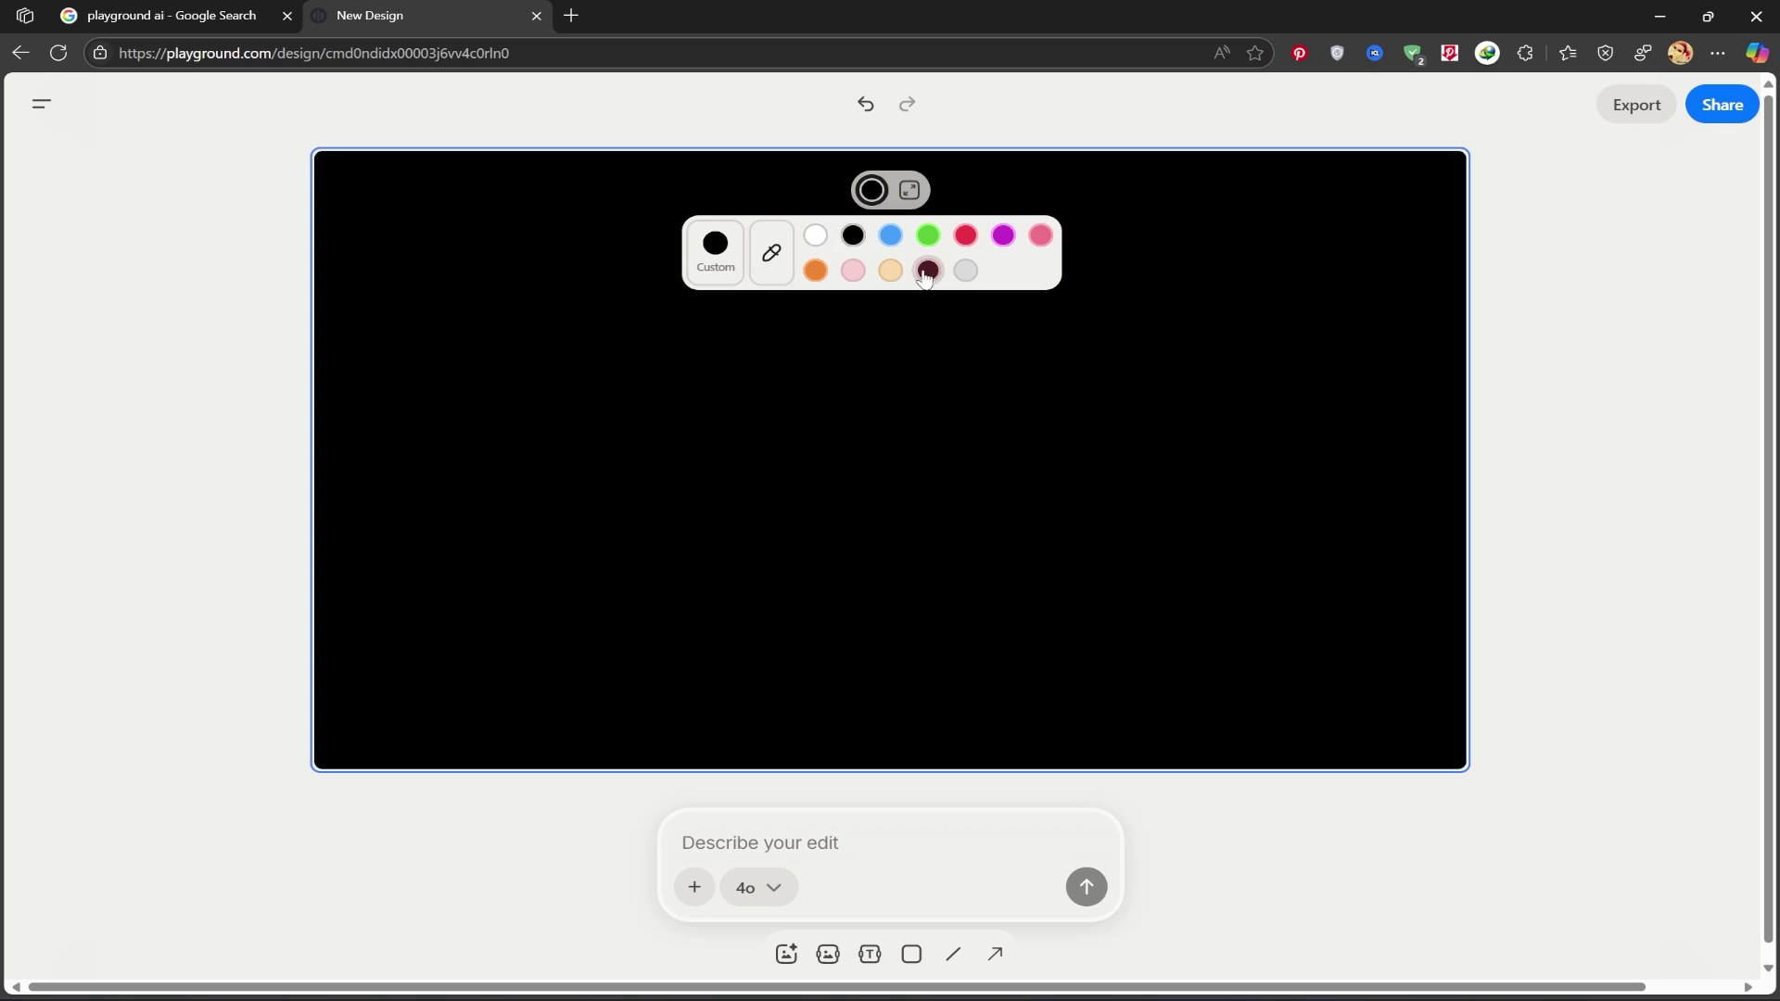
pyautogui.click(928, 235)
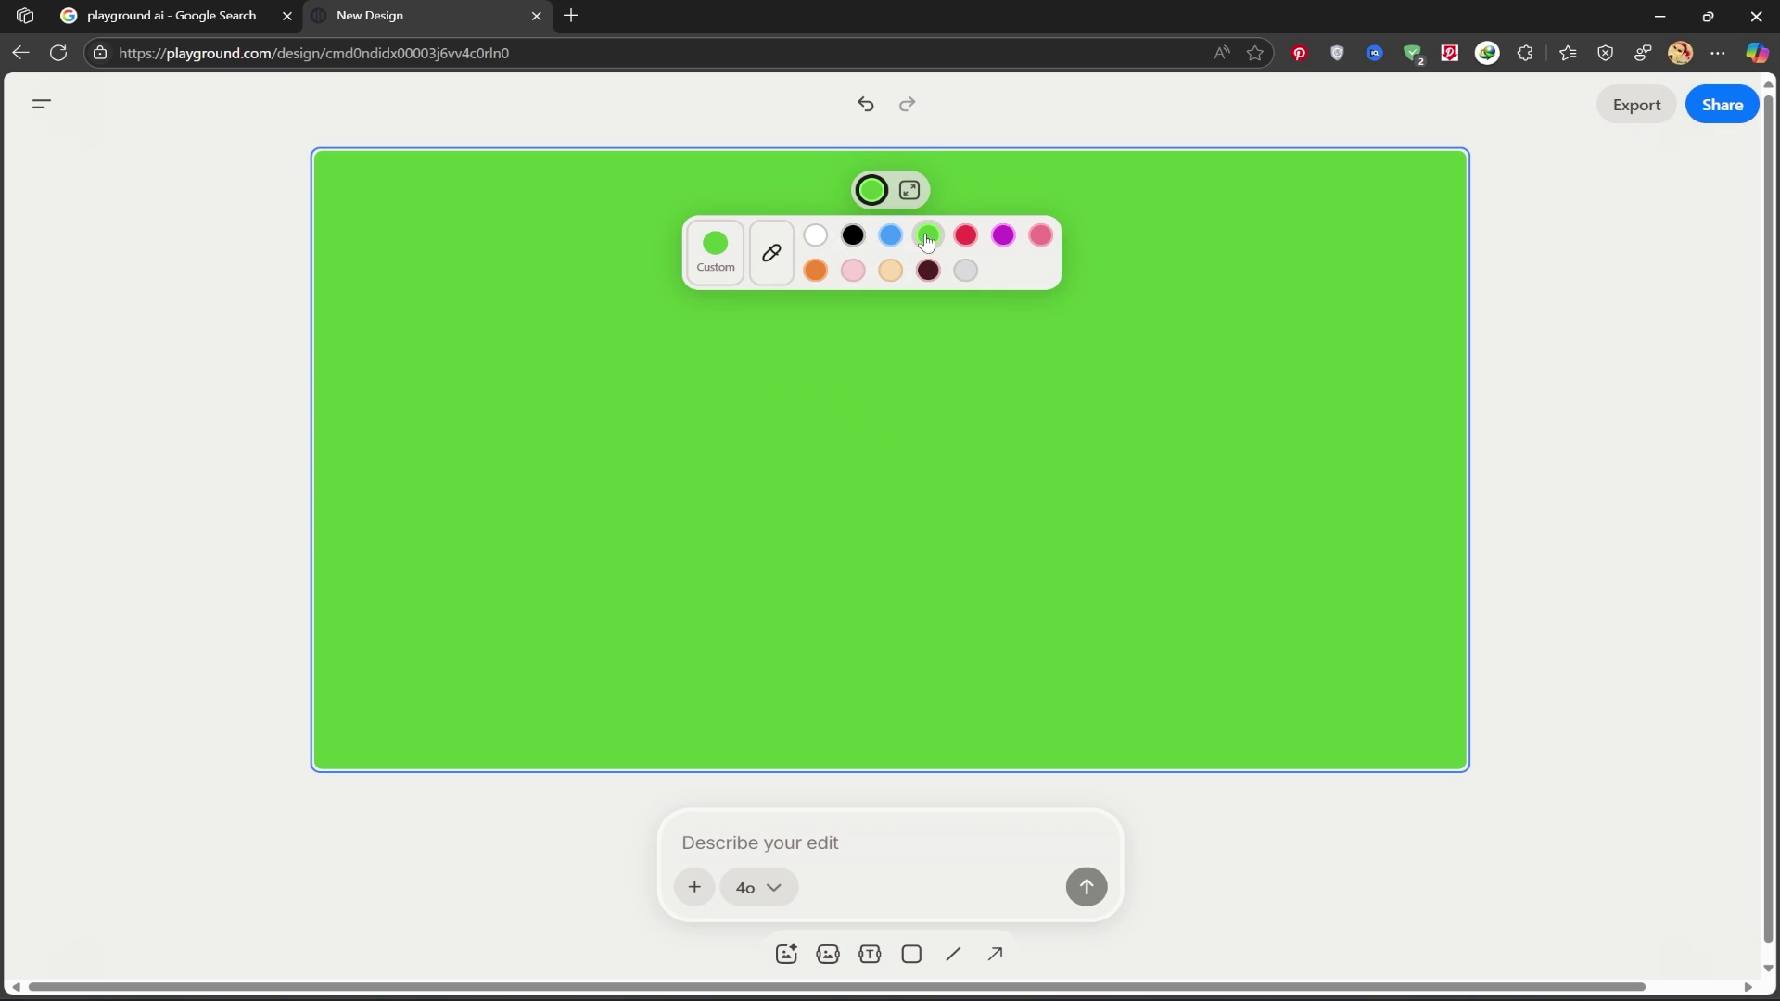
pyautogui.click(829, 279)
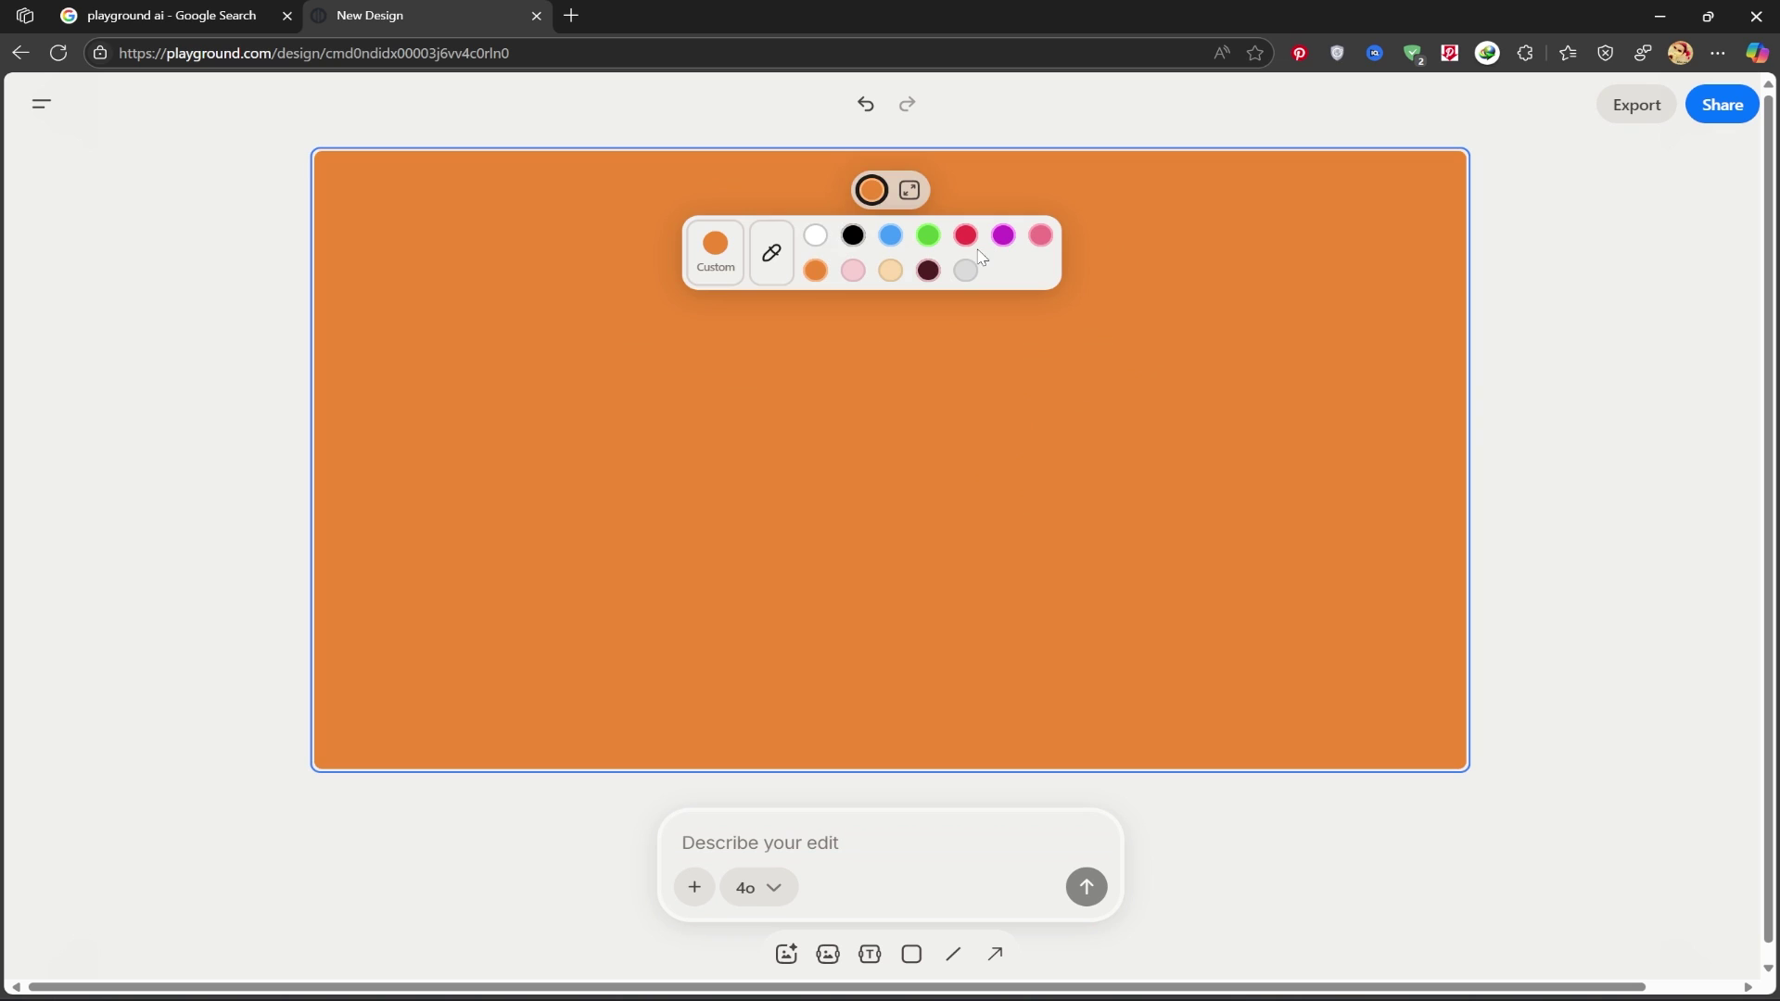
pyautogui.click(930, 245)
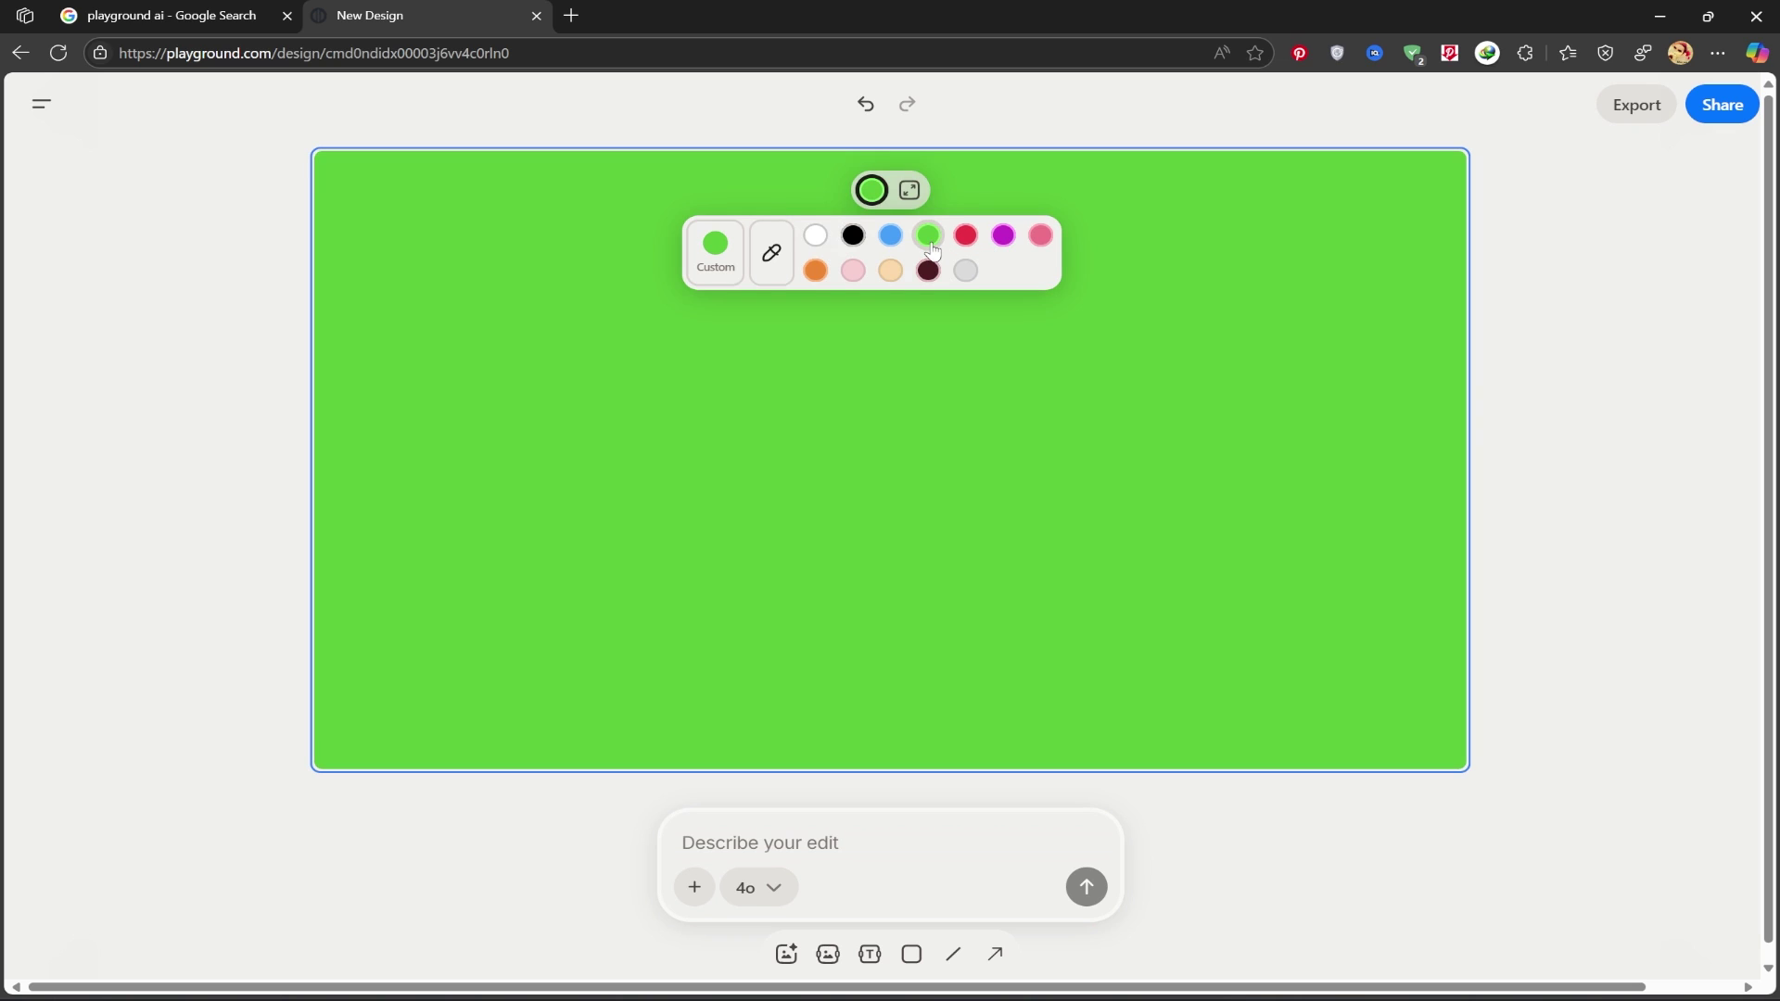
pyautogui.click(819, 239)
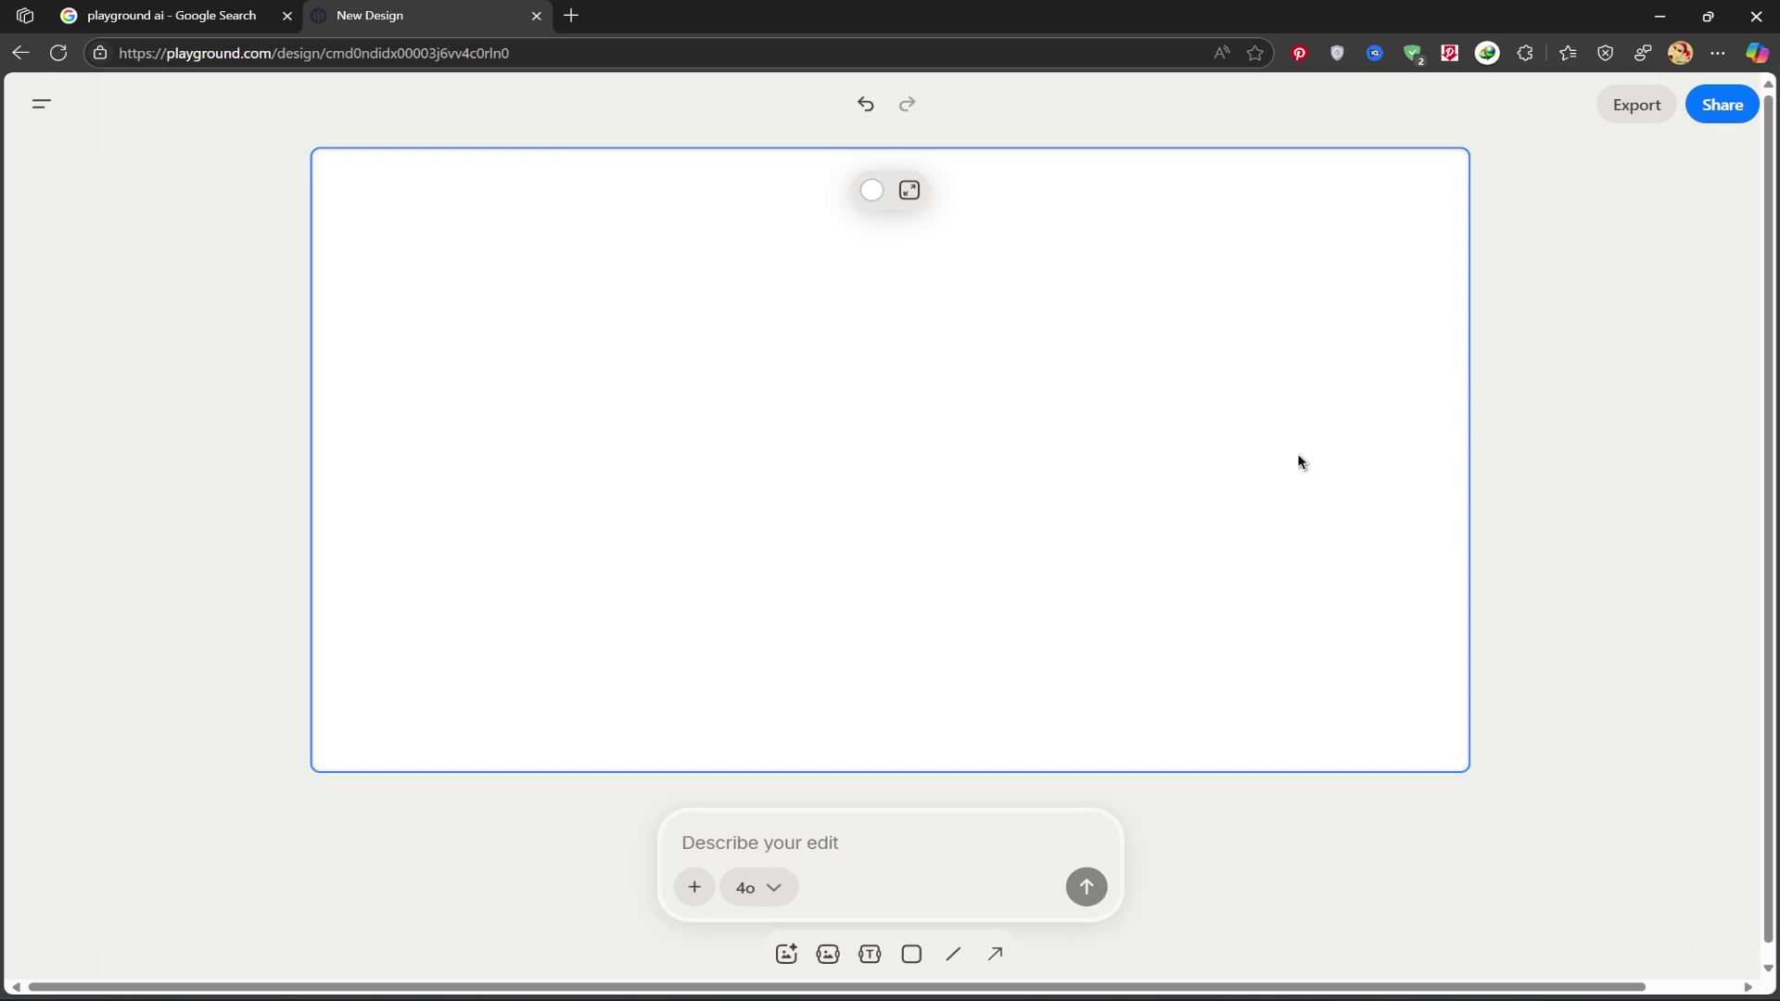
# - Generate an image from the prompt 'A rooster eating a worm with a Pixar 3d theme, the worm is also resisting'
pyautogui.click(774, 837)
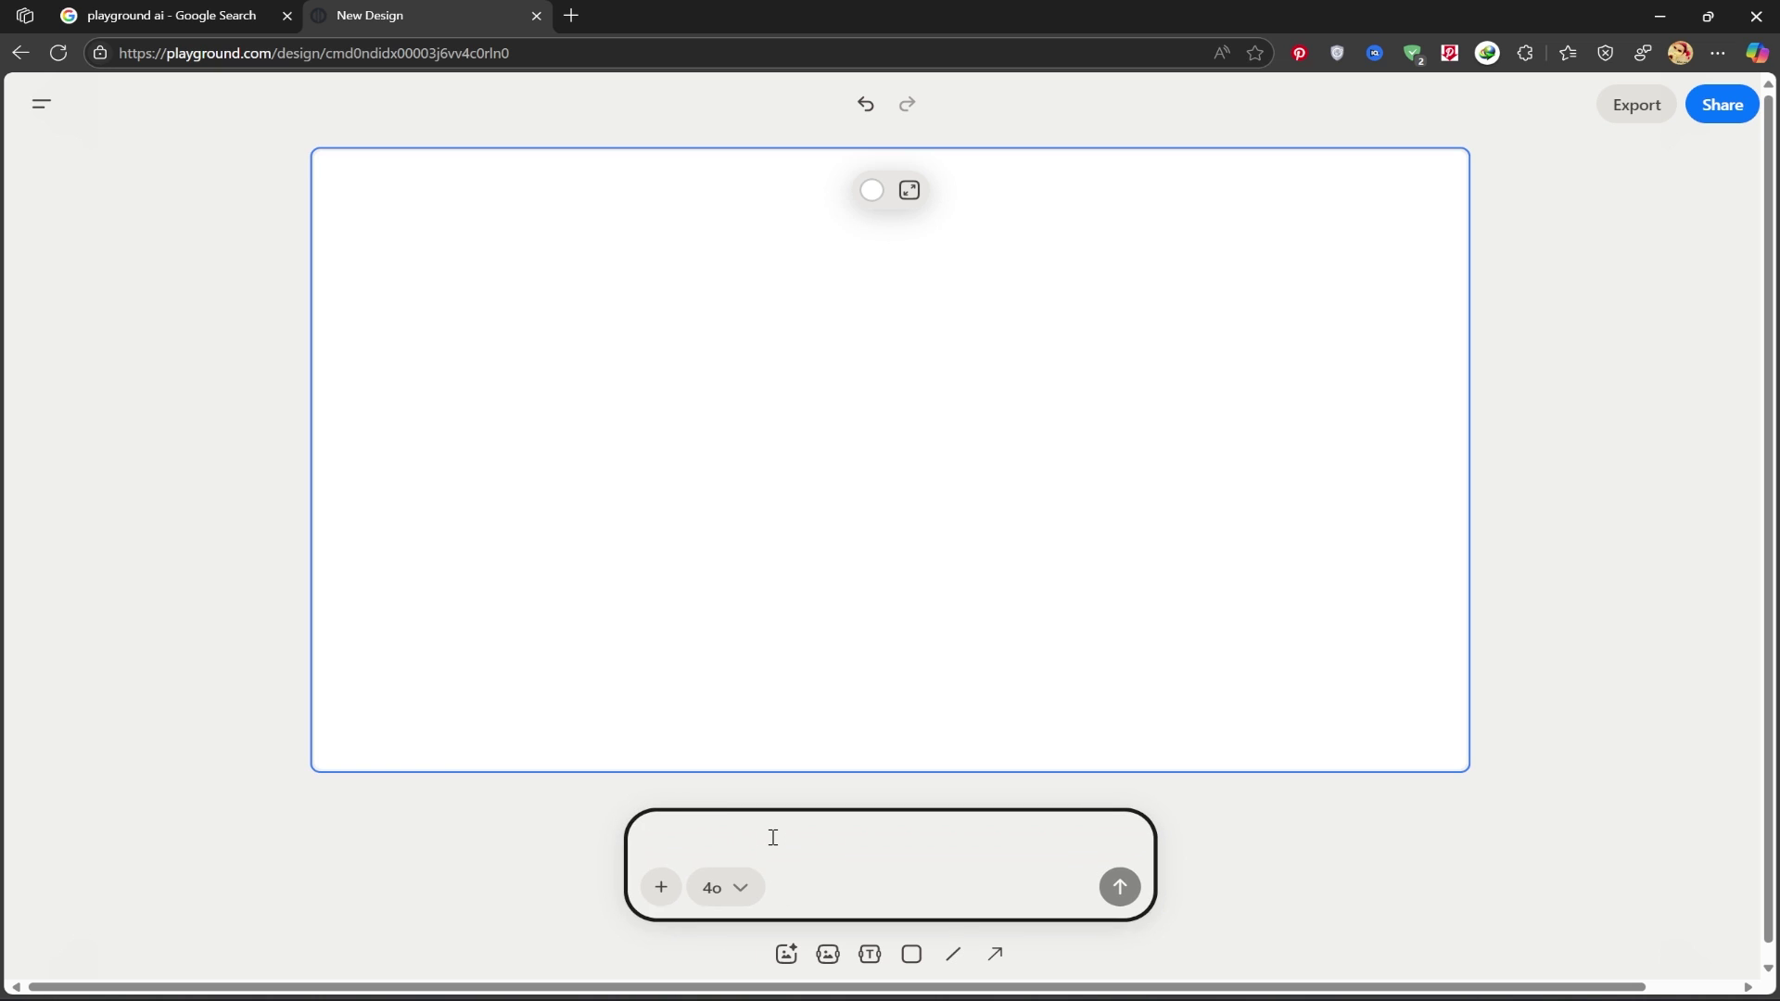
pyautogui.write('A rooster eating a worm with a Pixar 3d theme, the worm is also resisting')
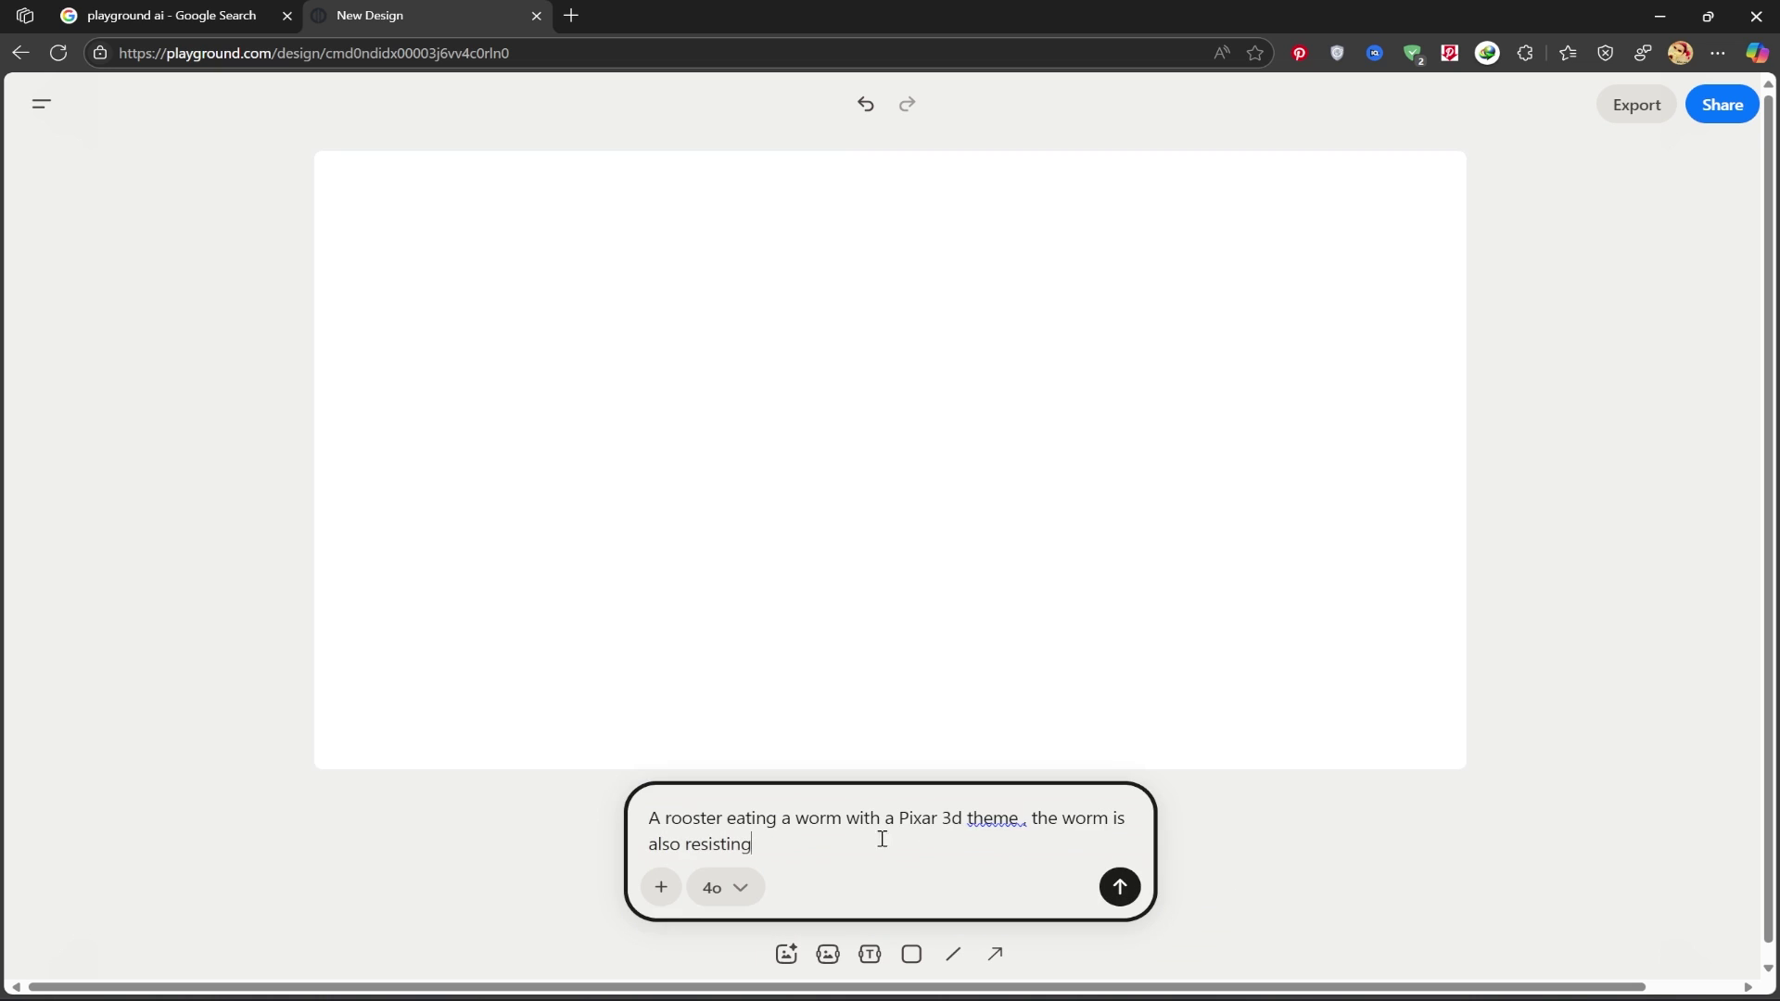
pyautogui.click(1120, 889)
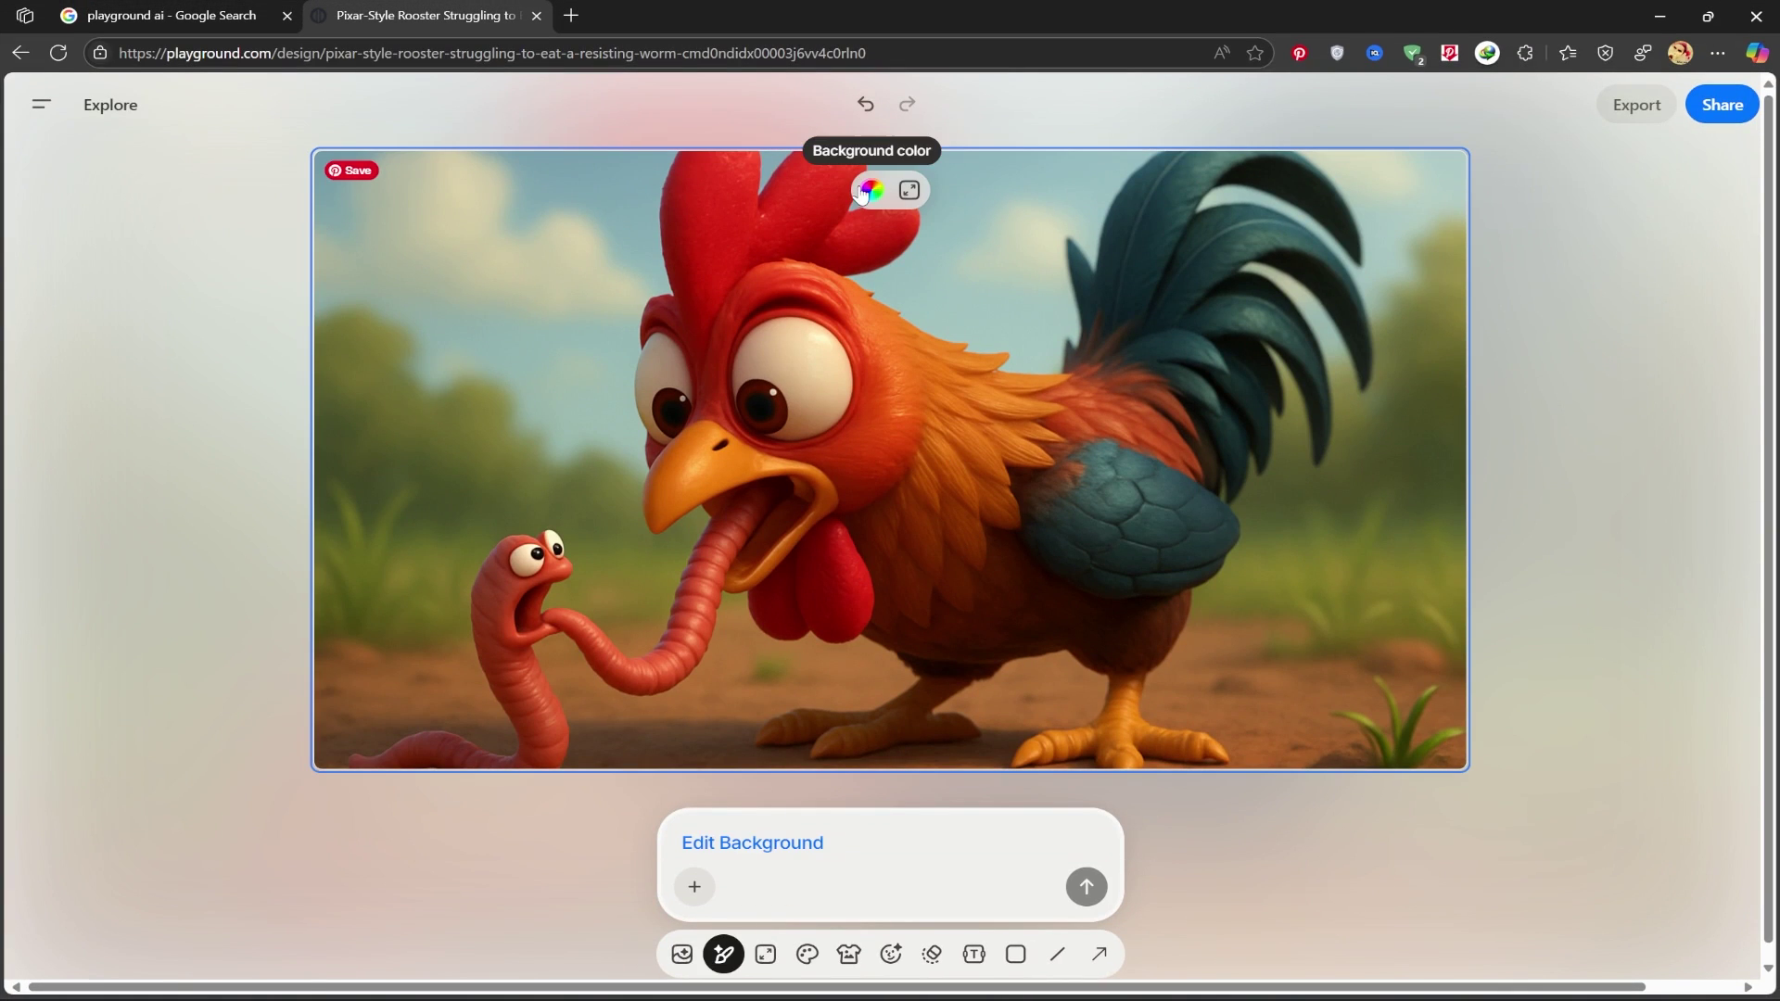
pyautogui.click(1177, 879)
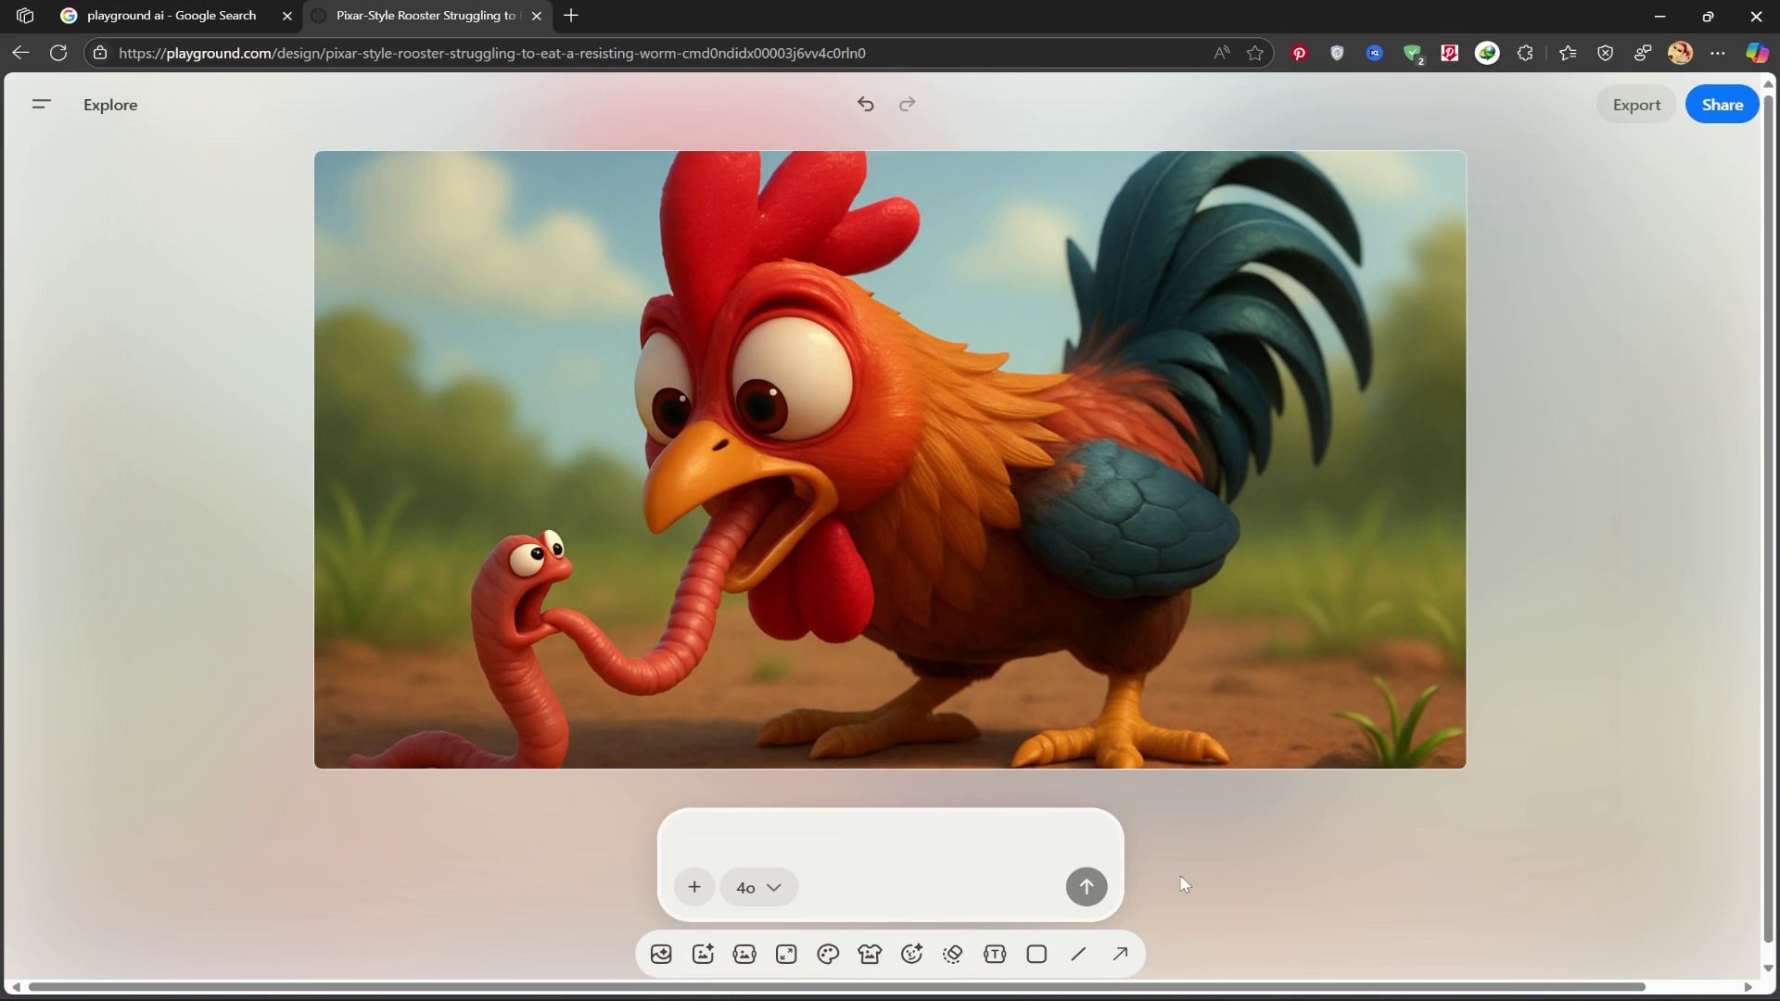
pyautogui.click(661, 955)
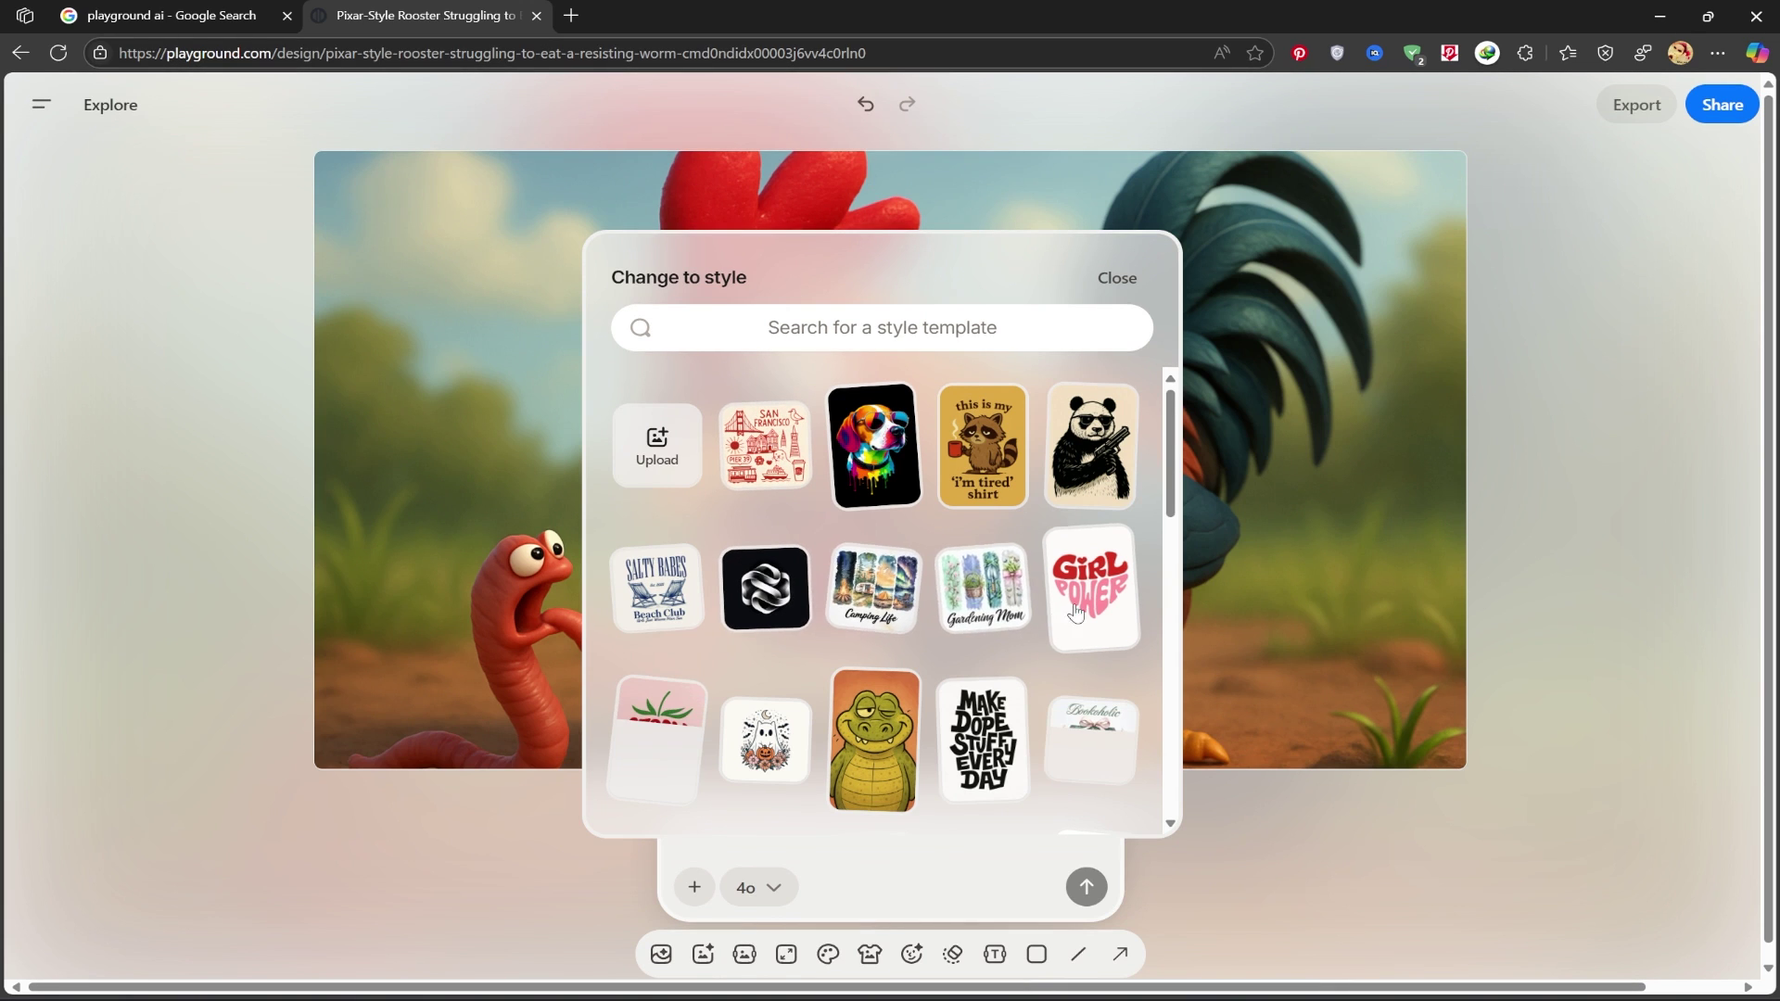
pyautogui.scroll(-5, 1104, 708)
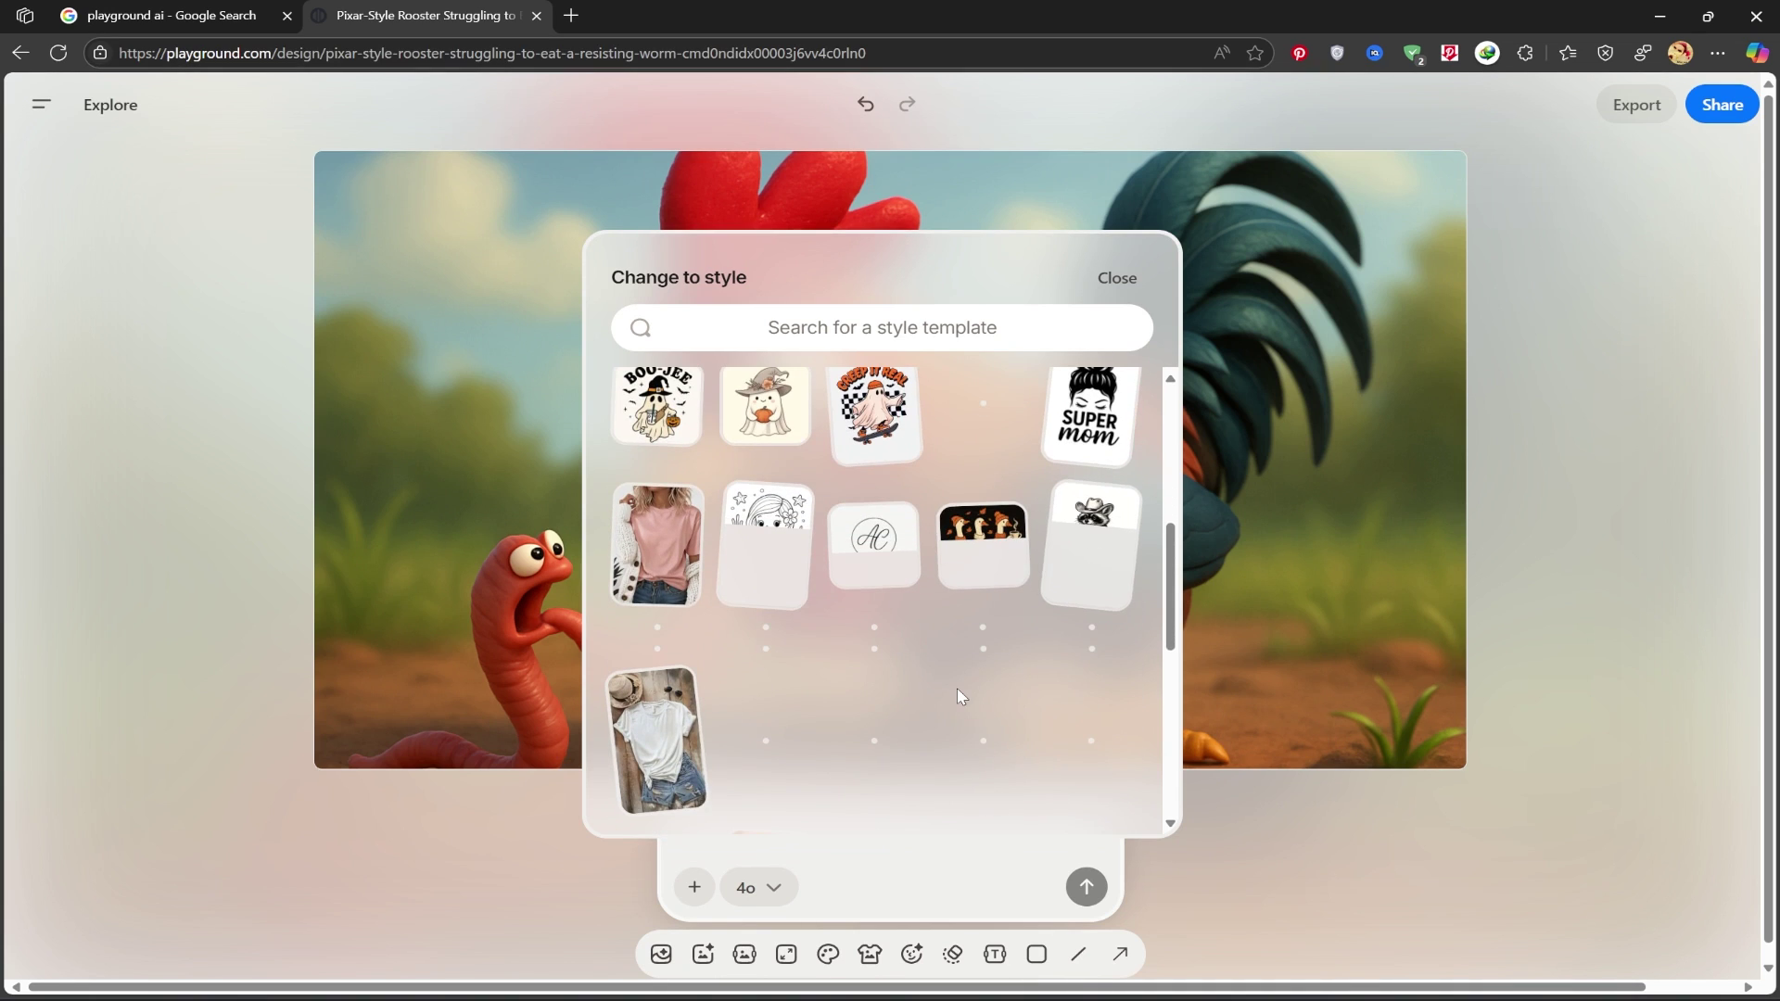
pyautogui.scroll(1, 943, 682)
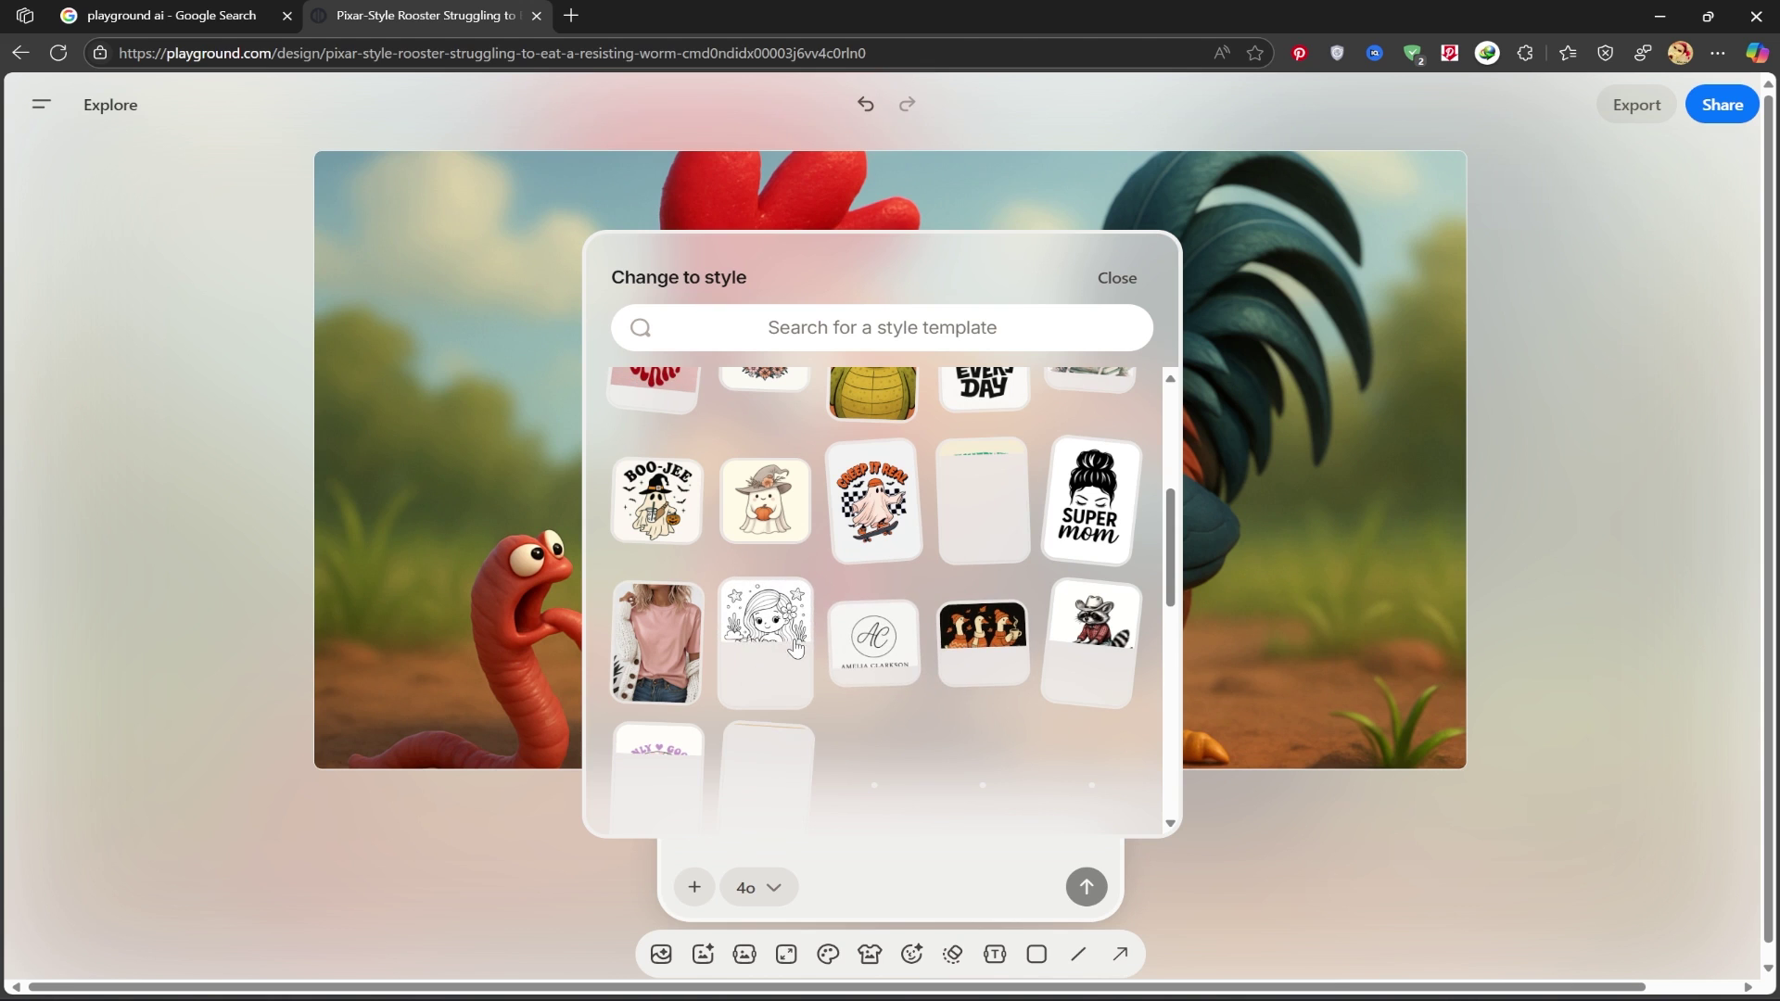
pyautogui.click(196, 556)
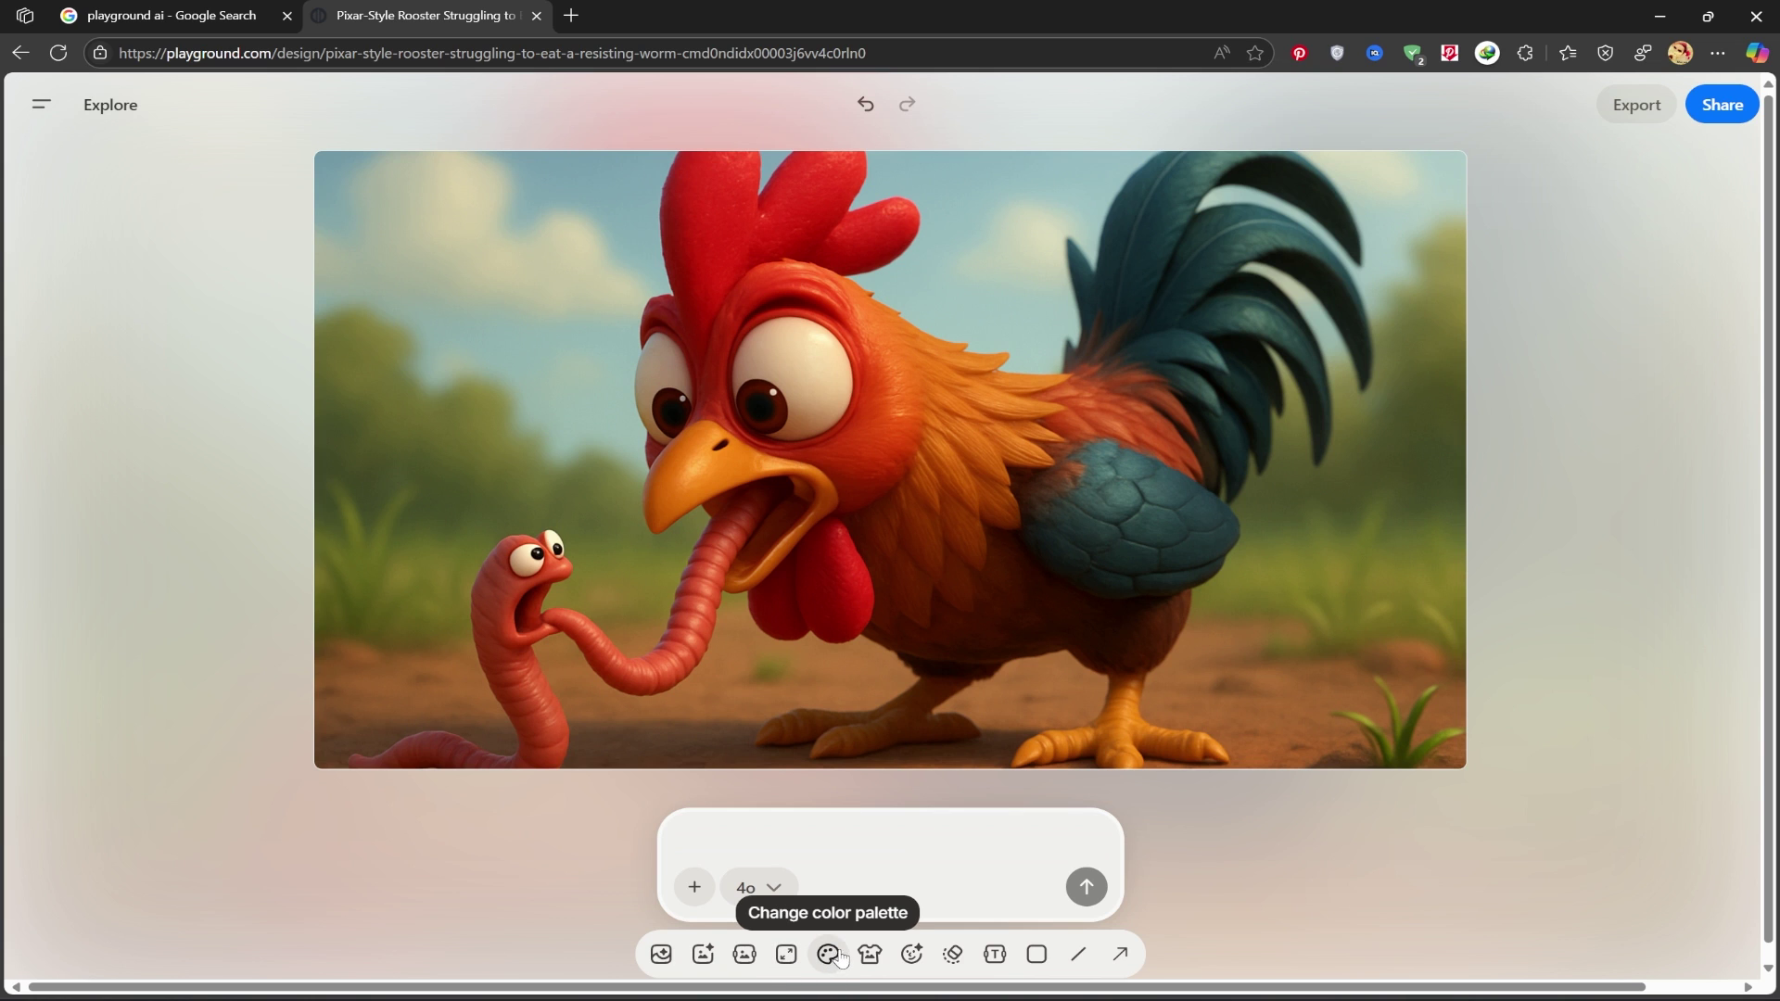
pyautogui.click(829, 955)
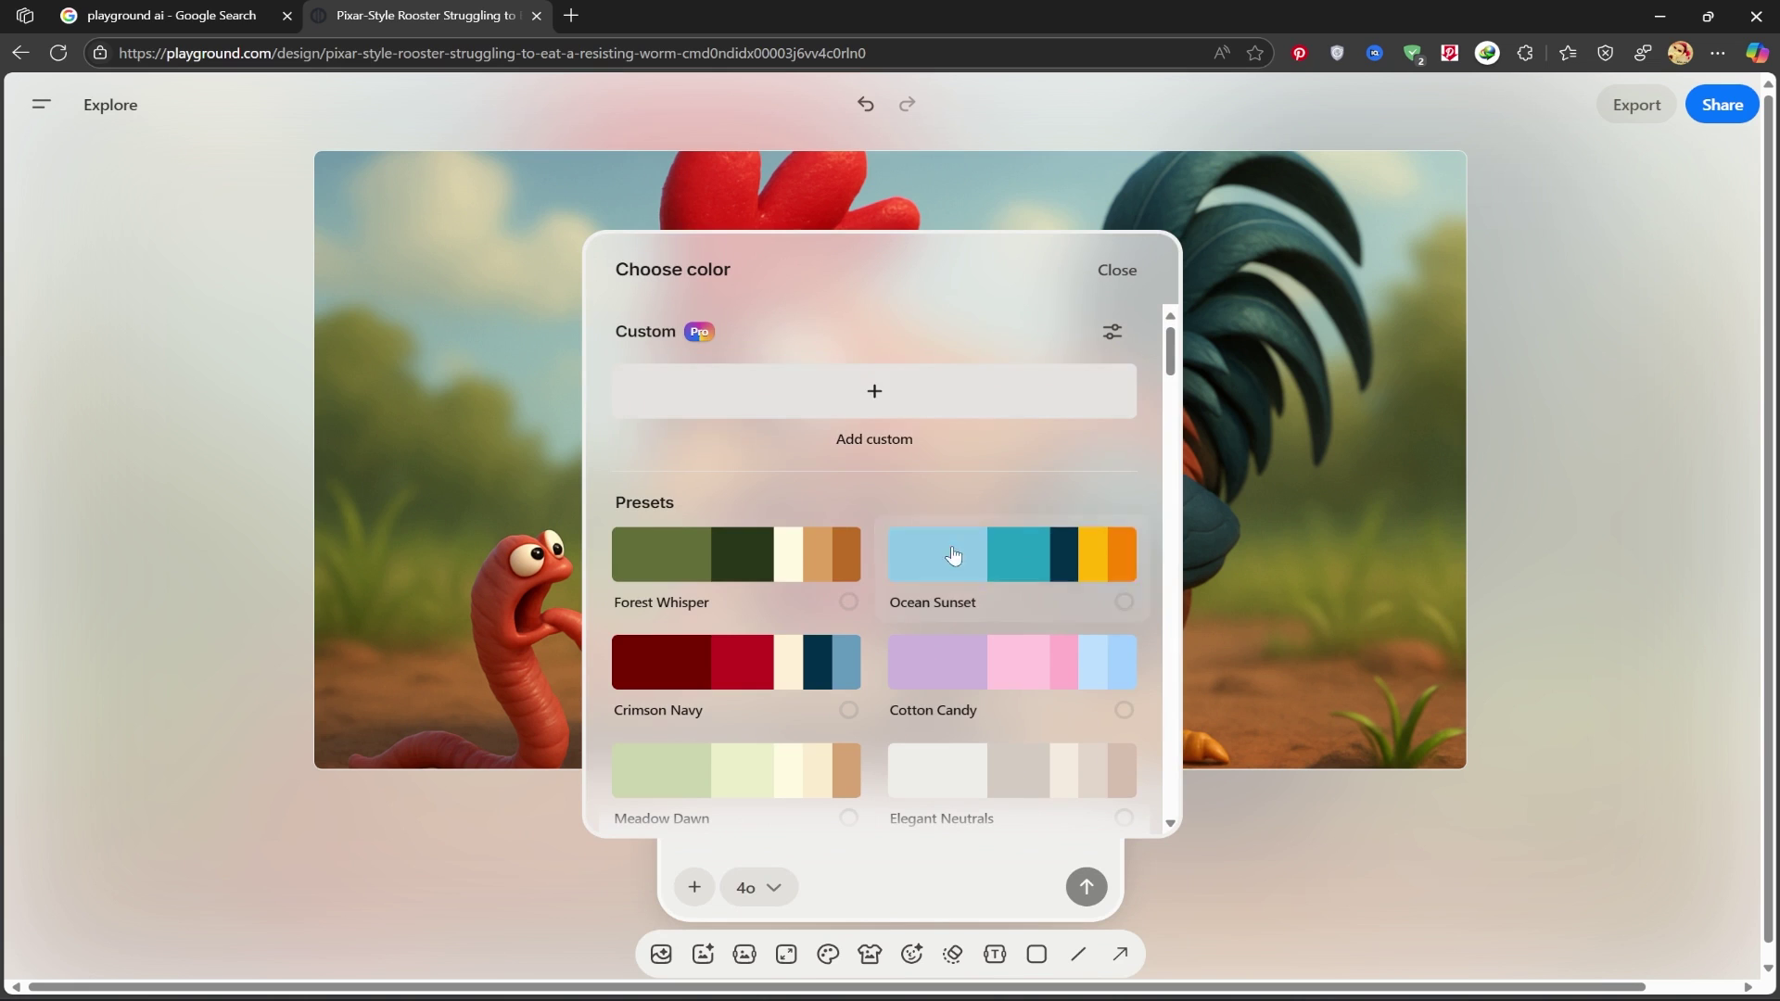
pyautogui.scroll(-4, 881, 682)
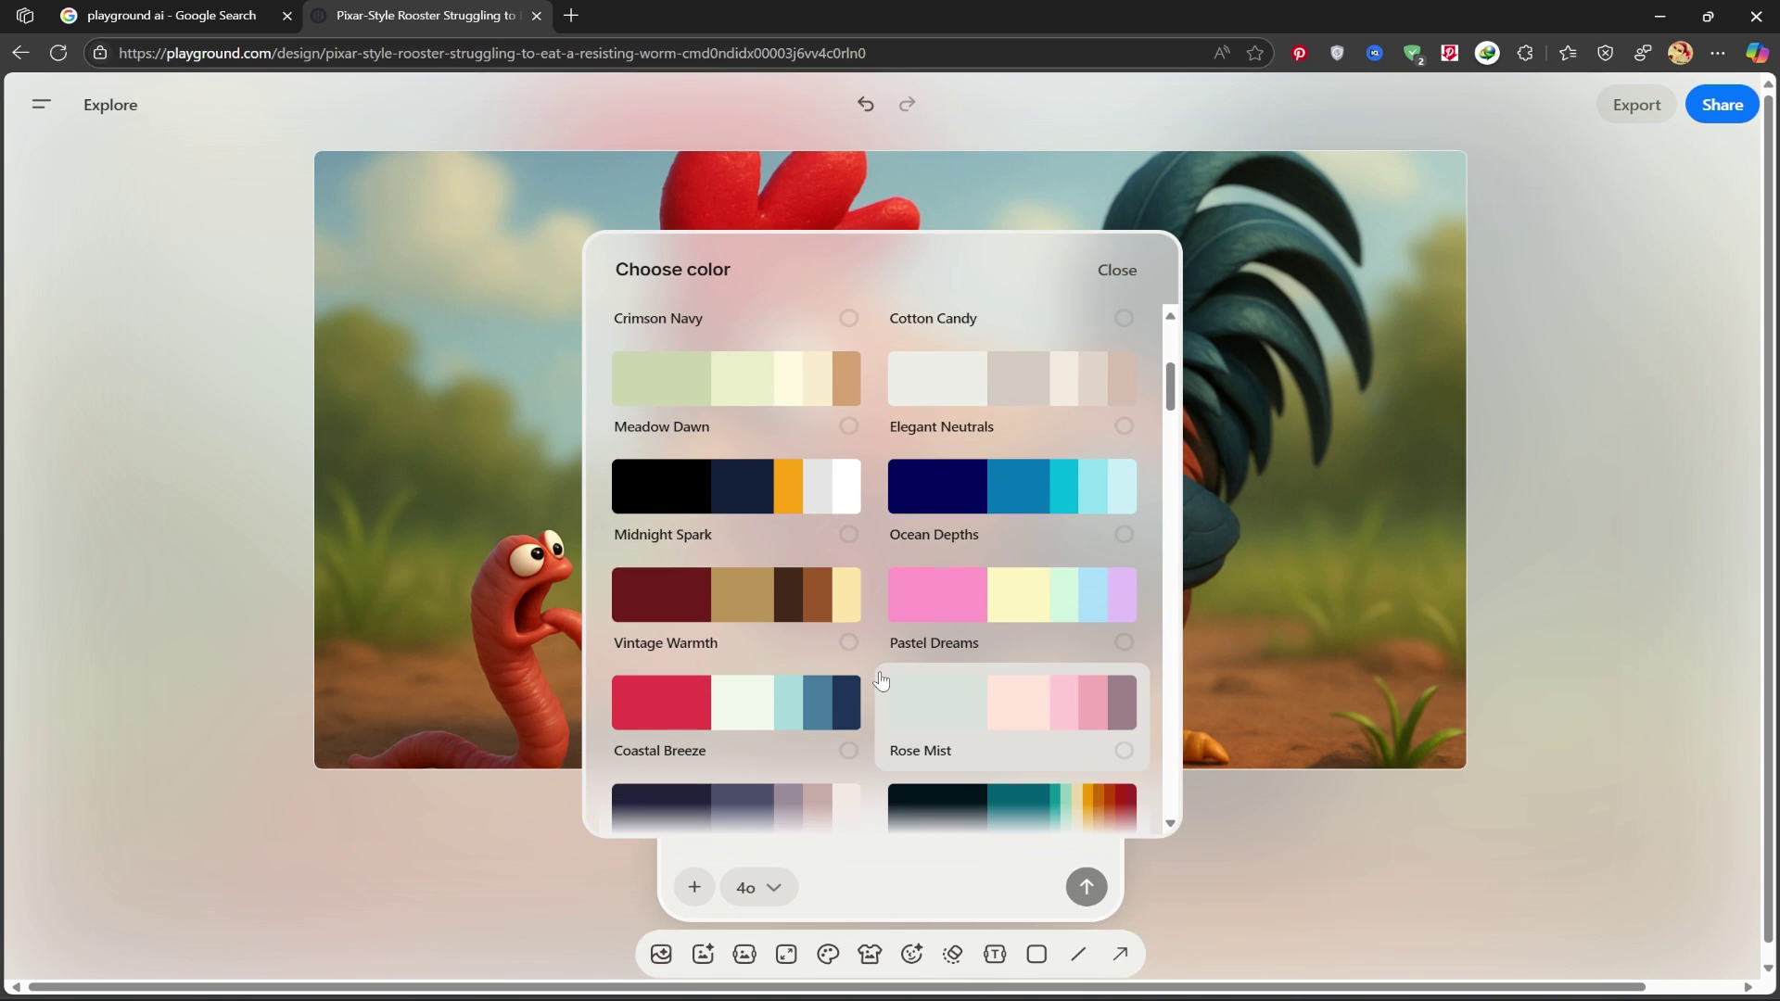
pyautogui.scroll(4, 881, 682)
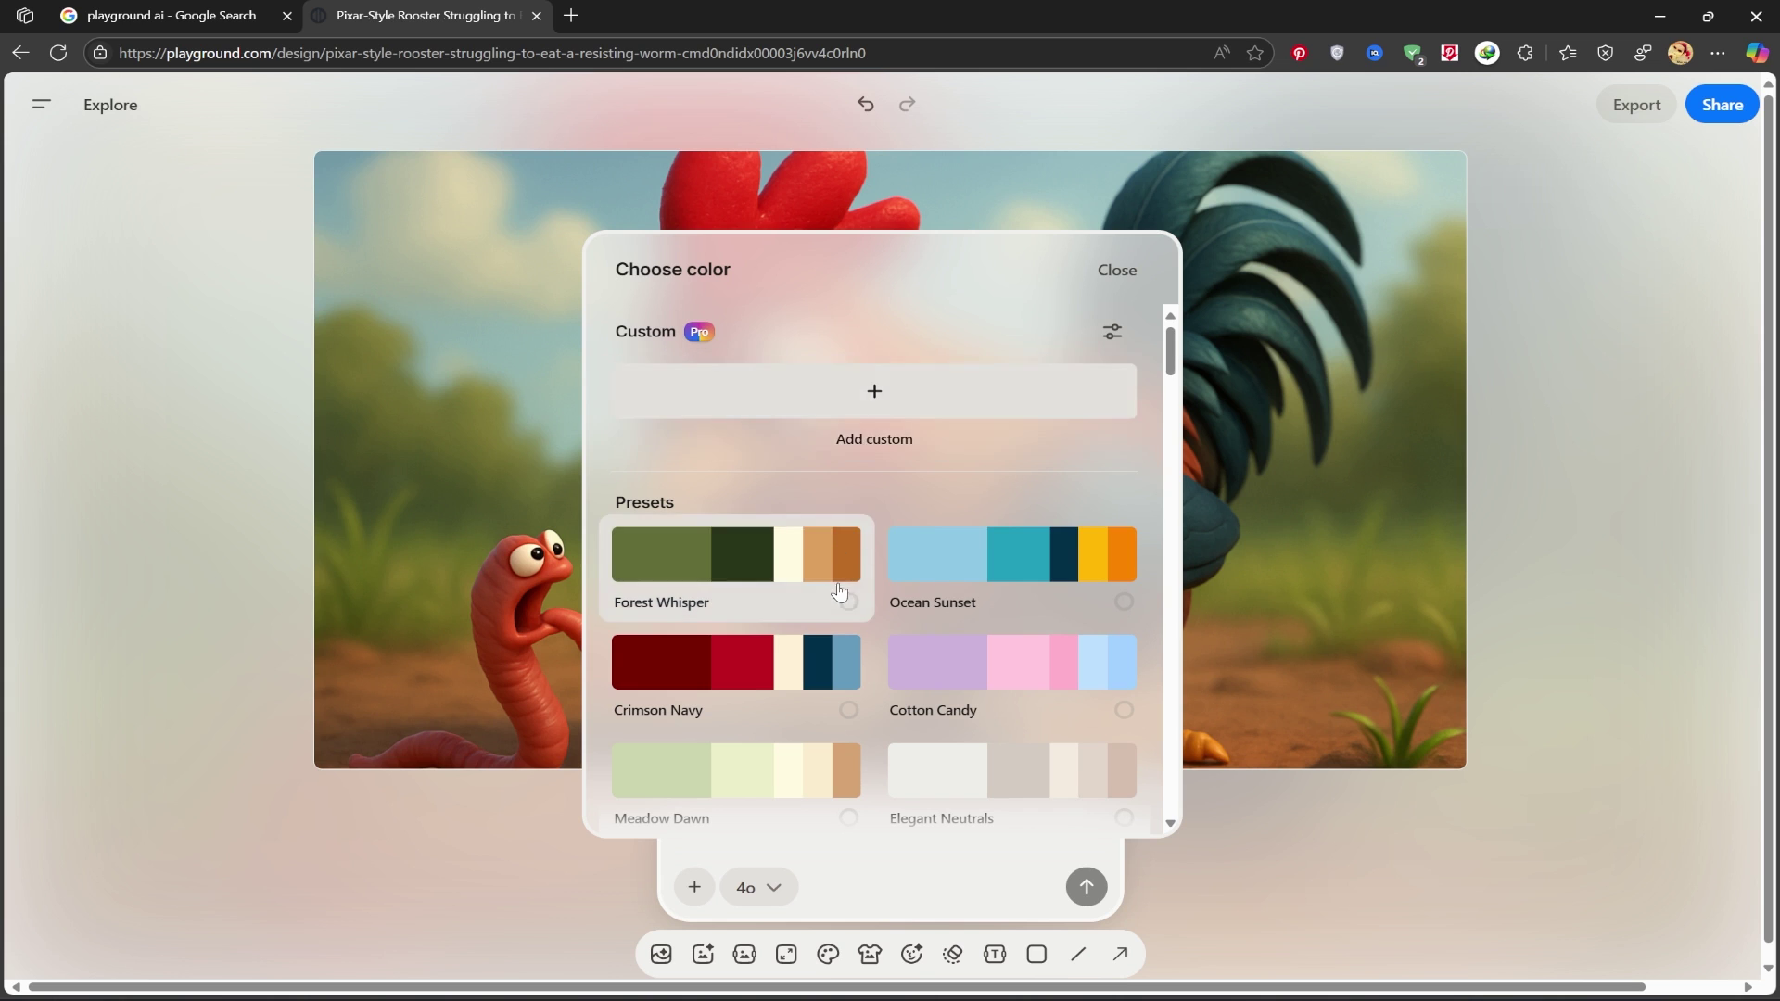
pyautogui.scroll(-6, 842, 594)
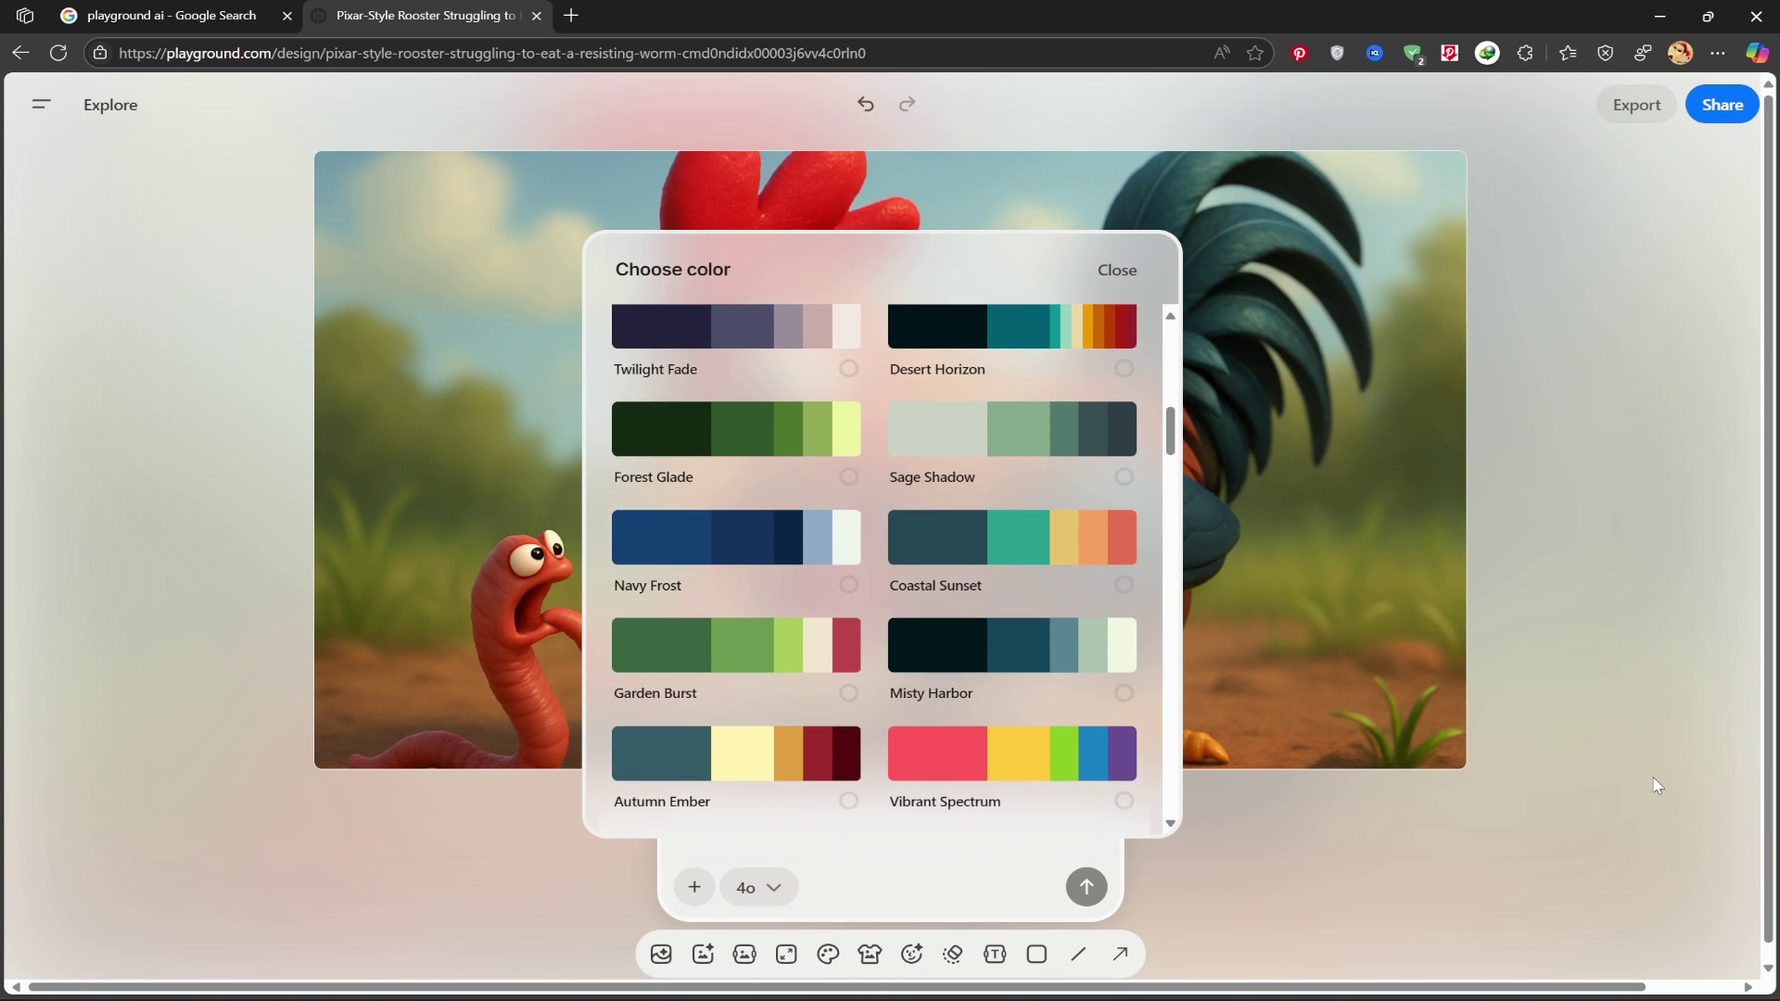
pyautogui.click(1659, 784)
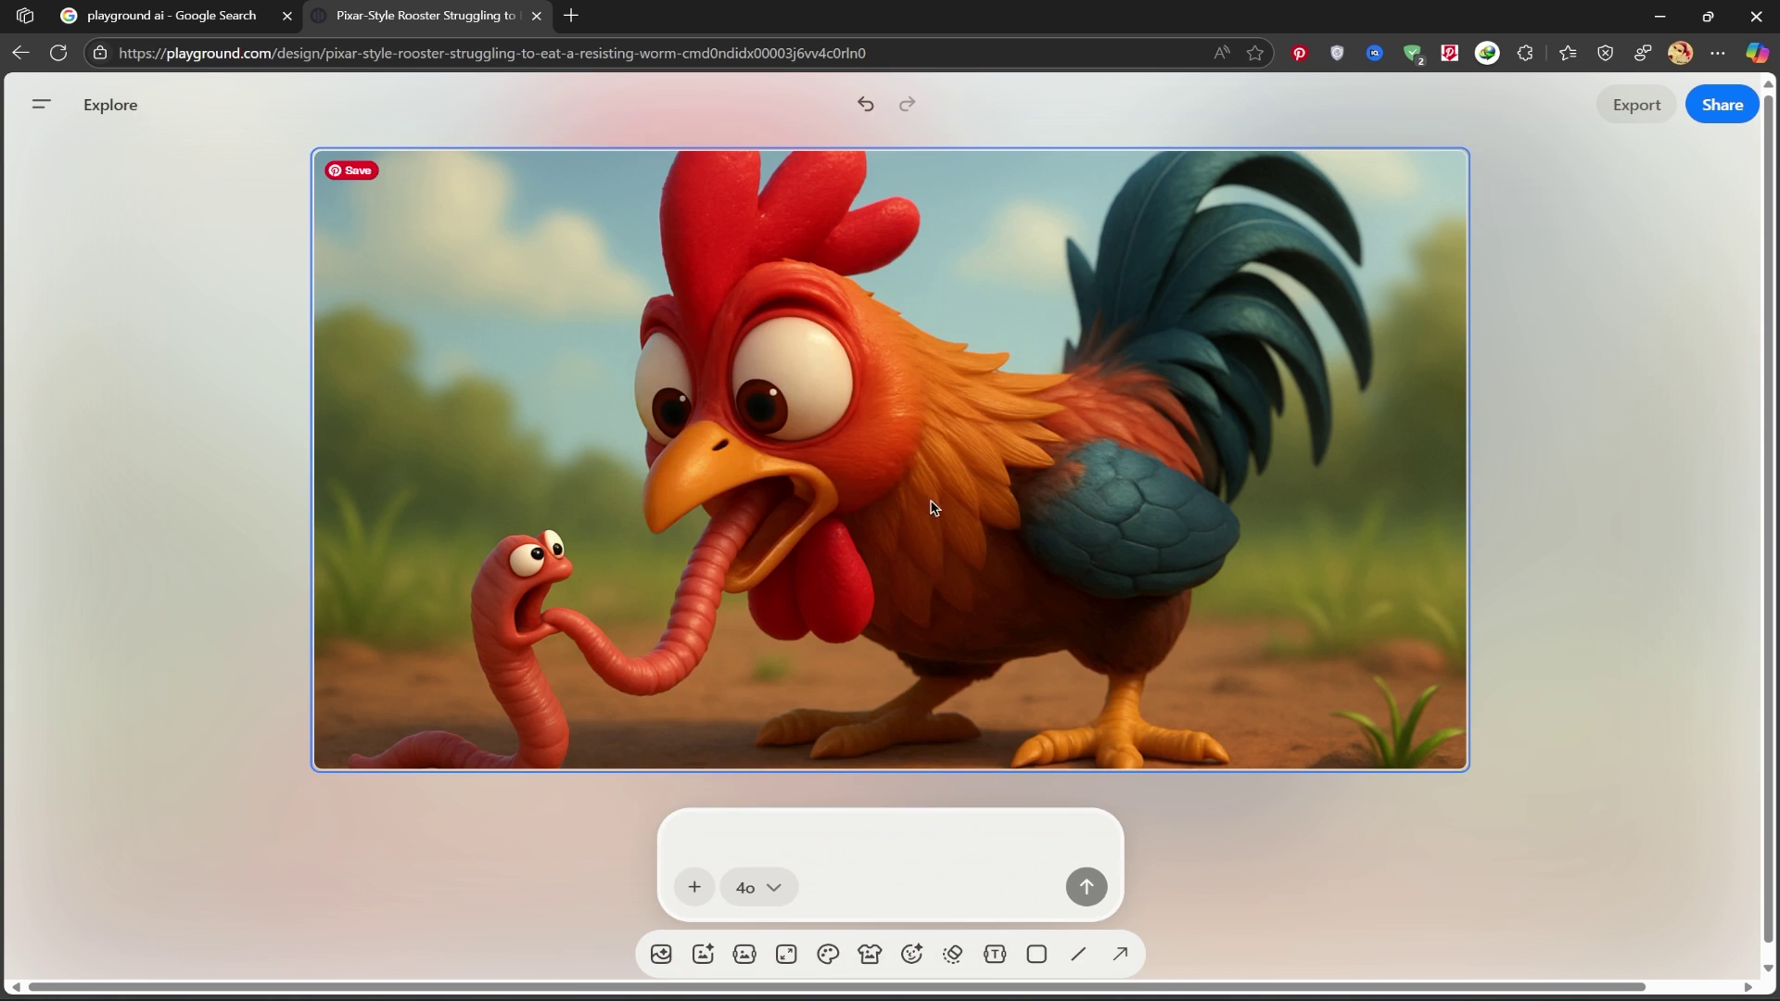
pyautogui.click(912, 956)
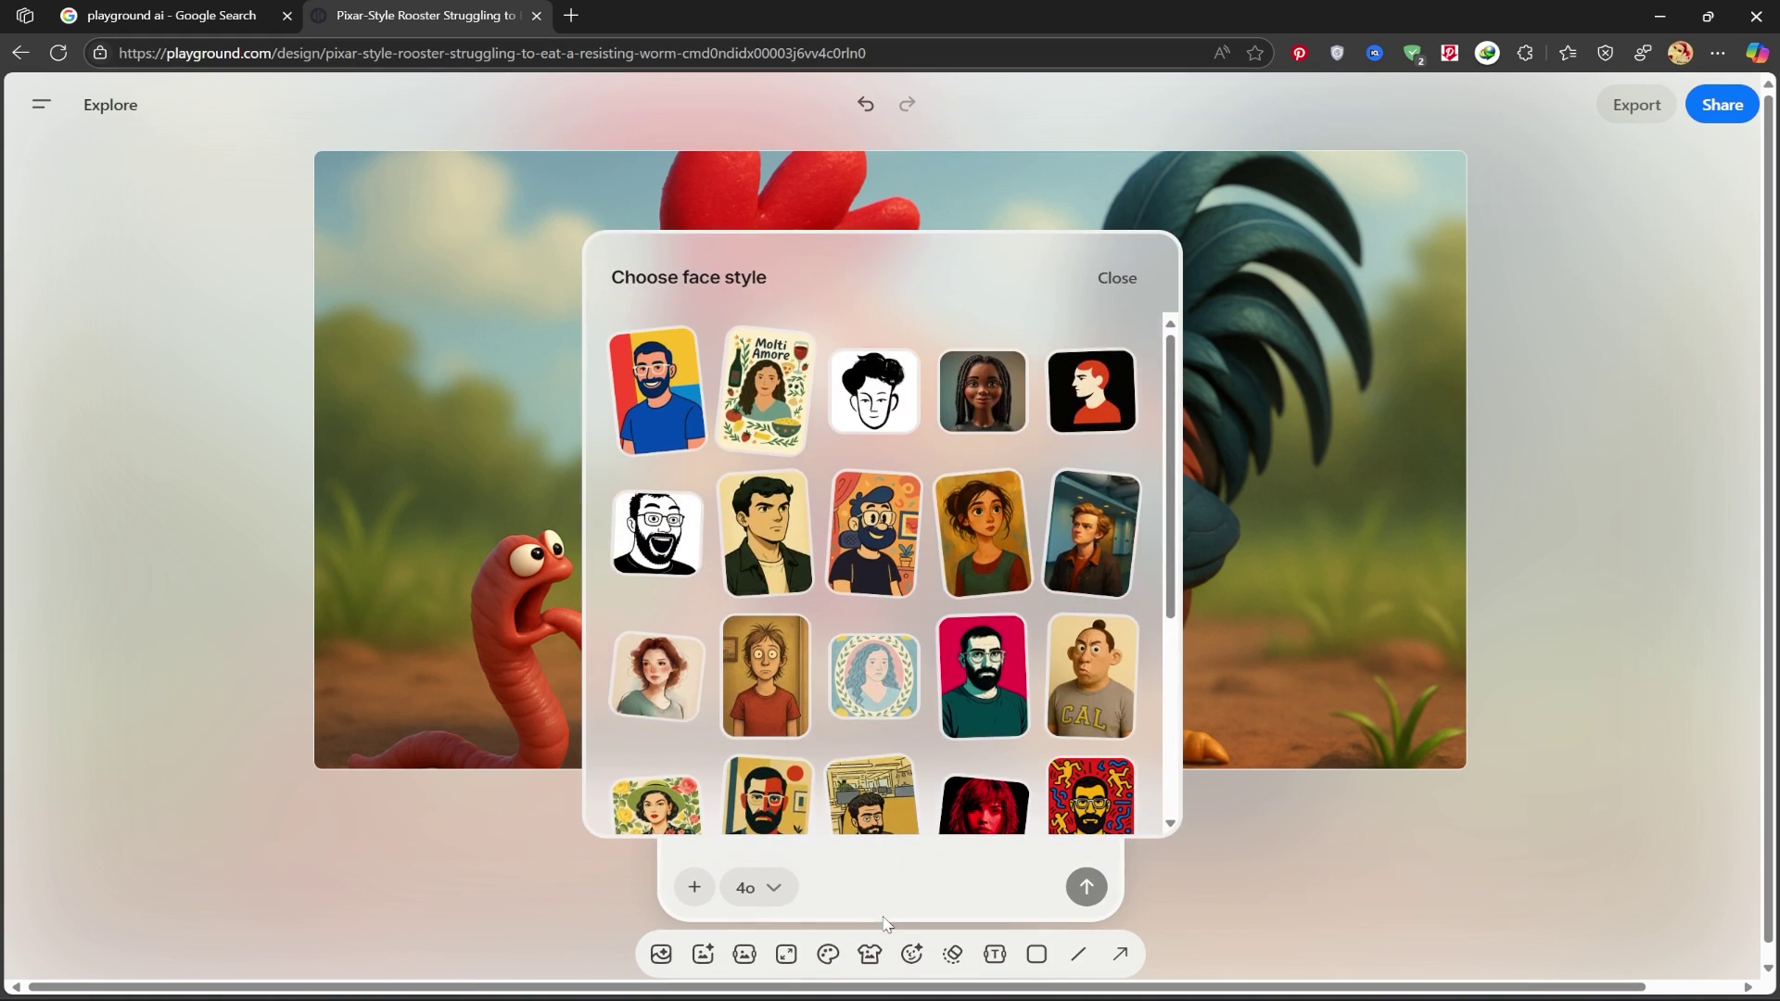
pyautogui.scroll(-5, 1011, 652)
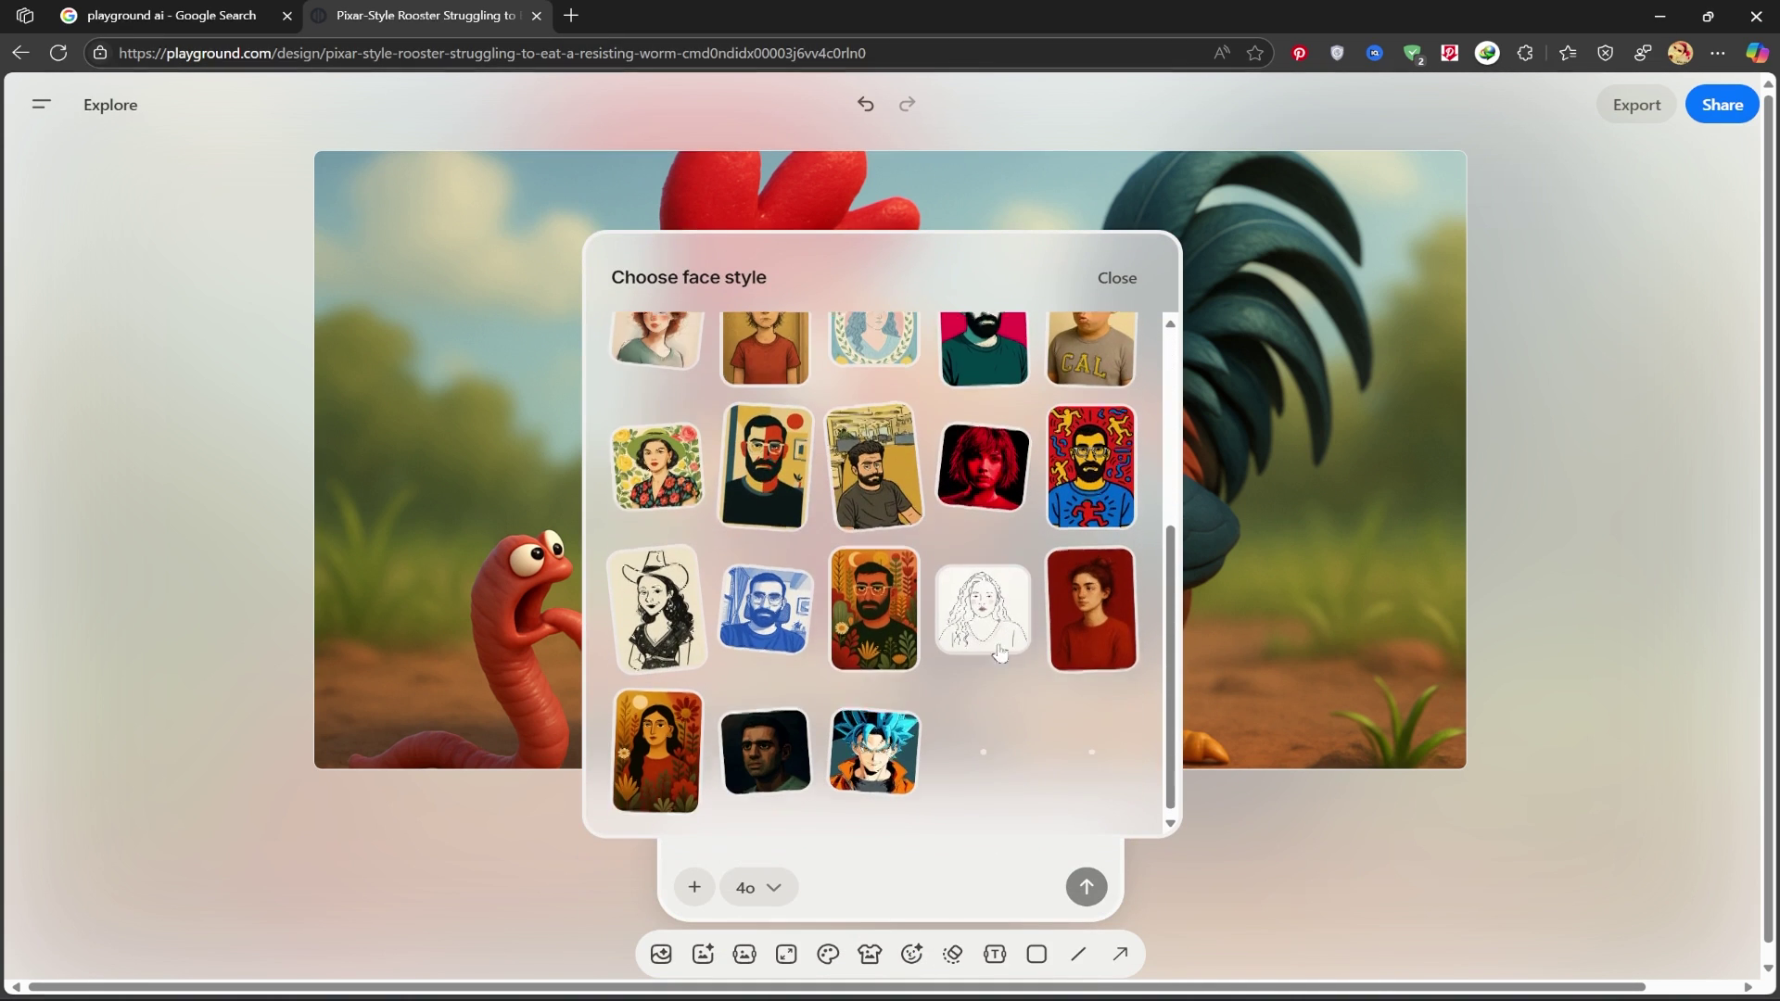
pyautogui.scroll(5, 957, 711)
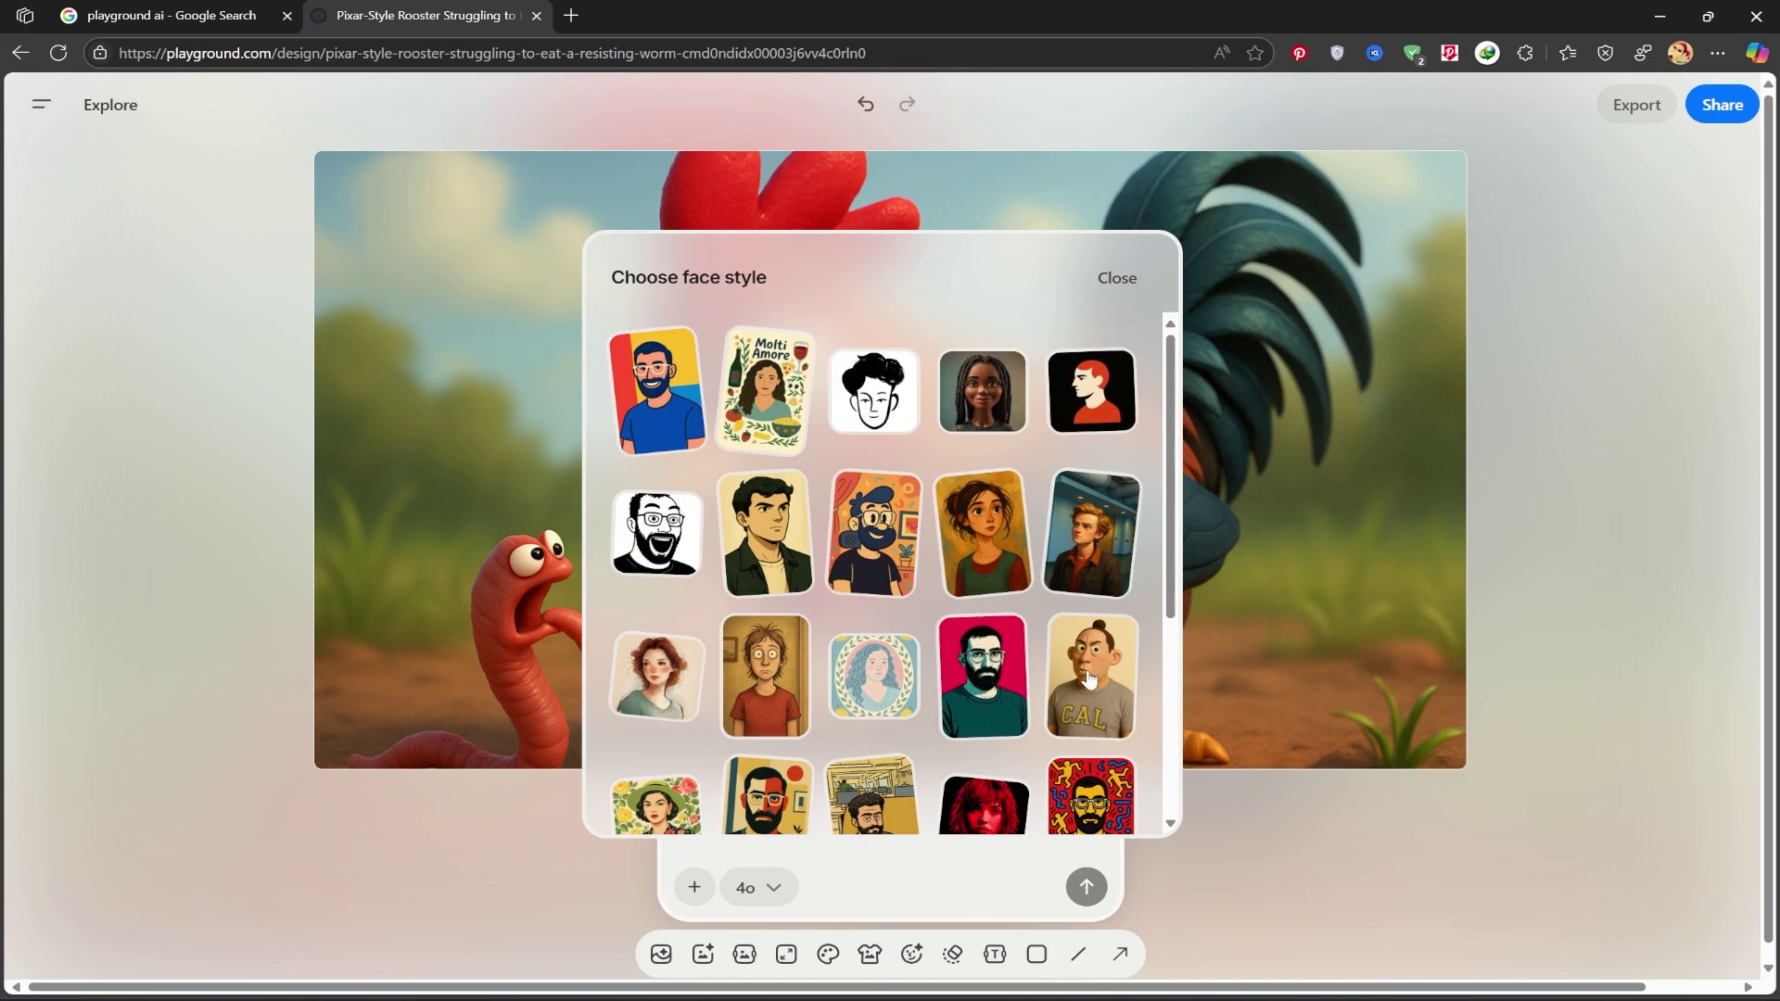
# - Add a text box reading 'Rooster & worm' and move it to the image's top-left
pyautogui.click(986, 967)
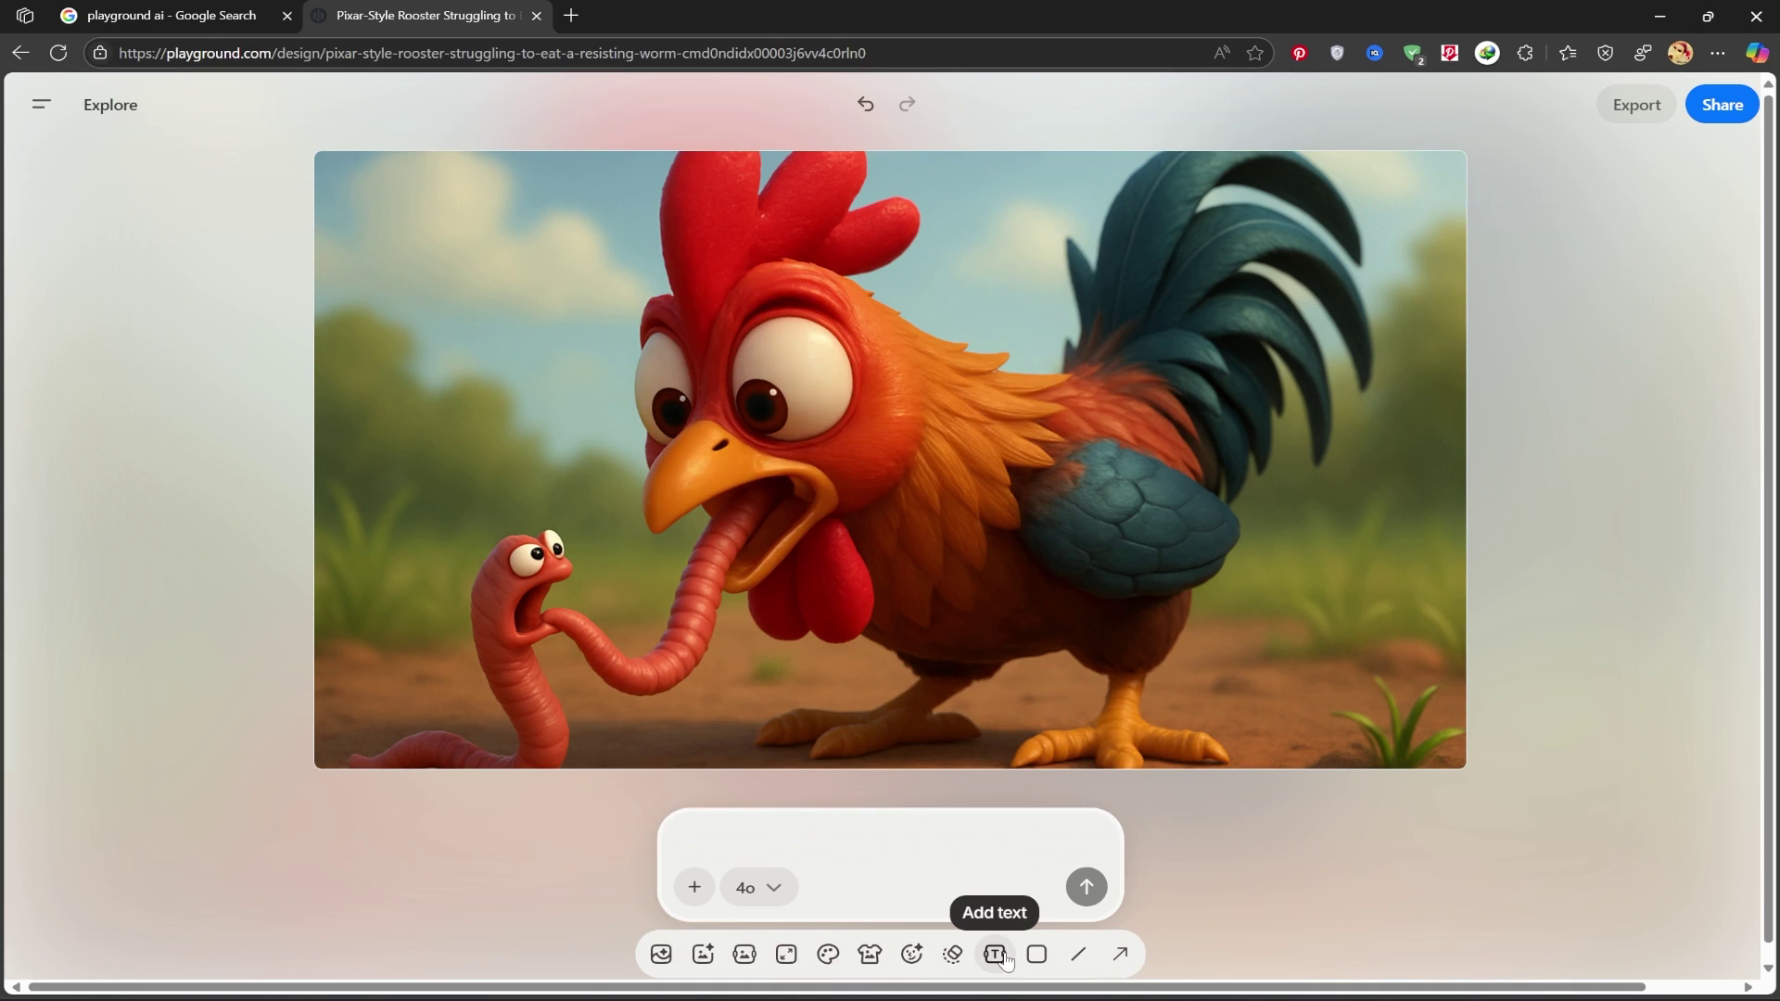
pyautogui.click(994, 955)
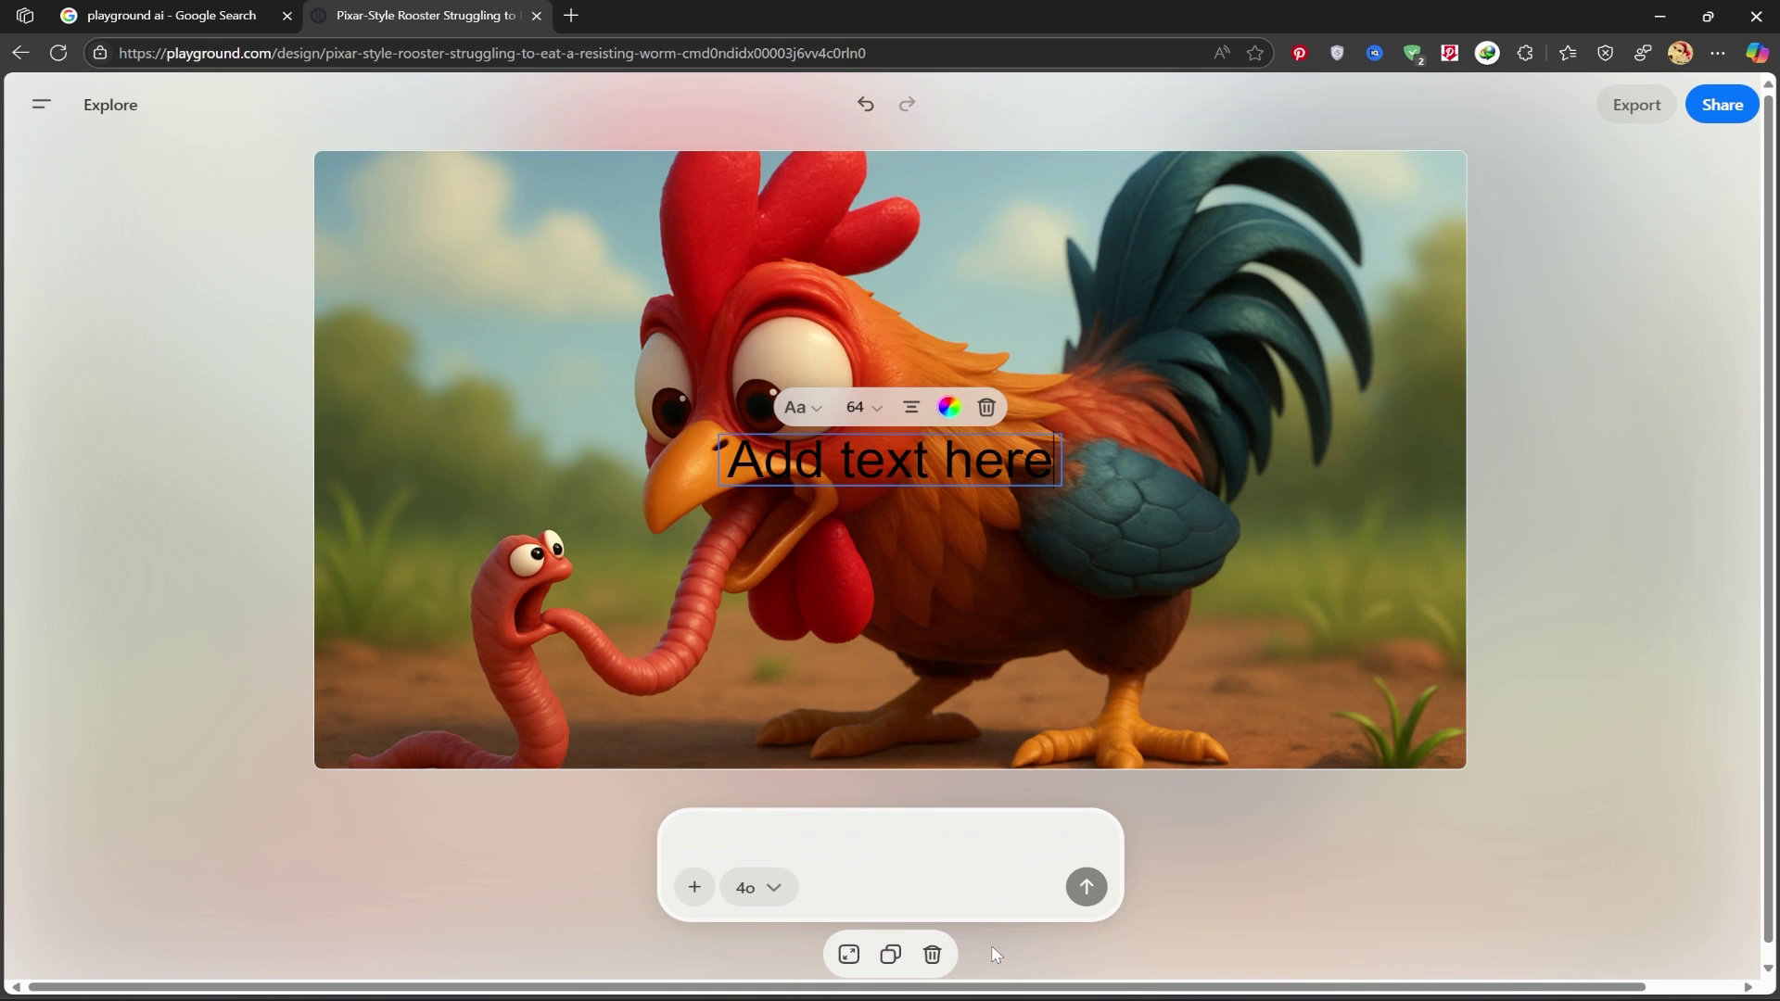
pyautogui.doubleClick(830, 466)
pyautogui.write('Rooster & worm')
pyautogui.press('Escape')
pyautogui.moveTo(791, 478); pyautogui.dragTo(436, 301)
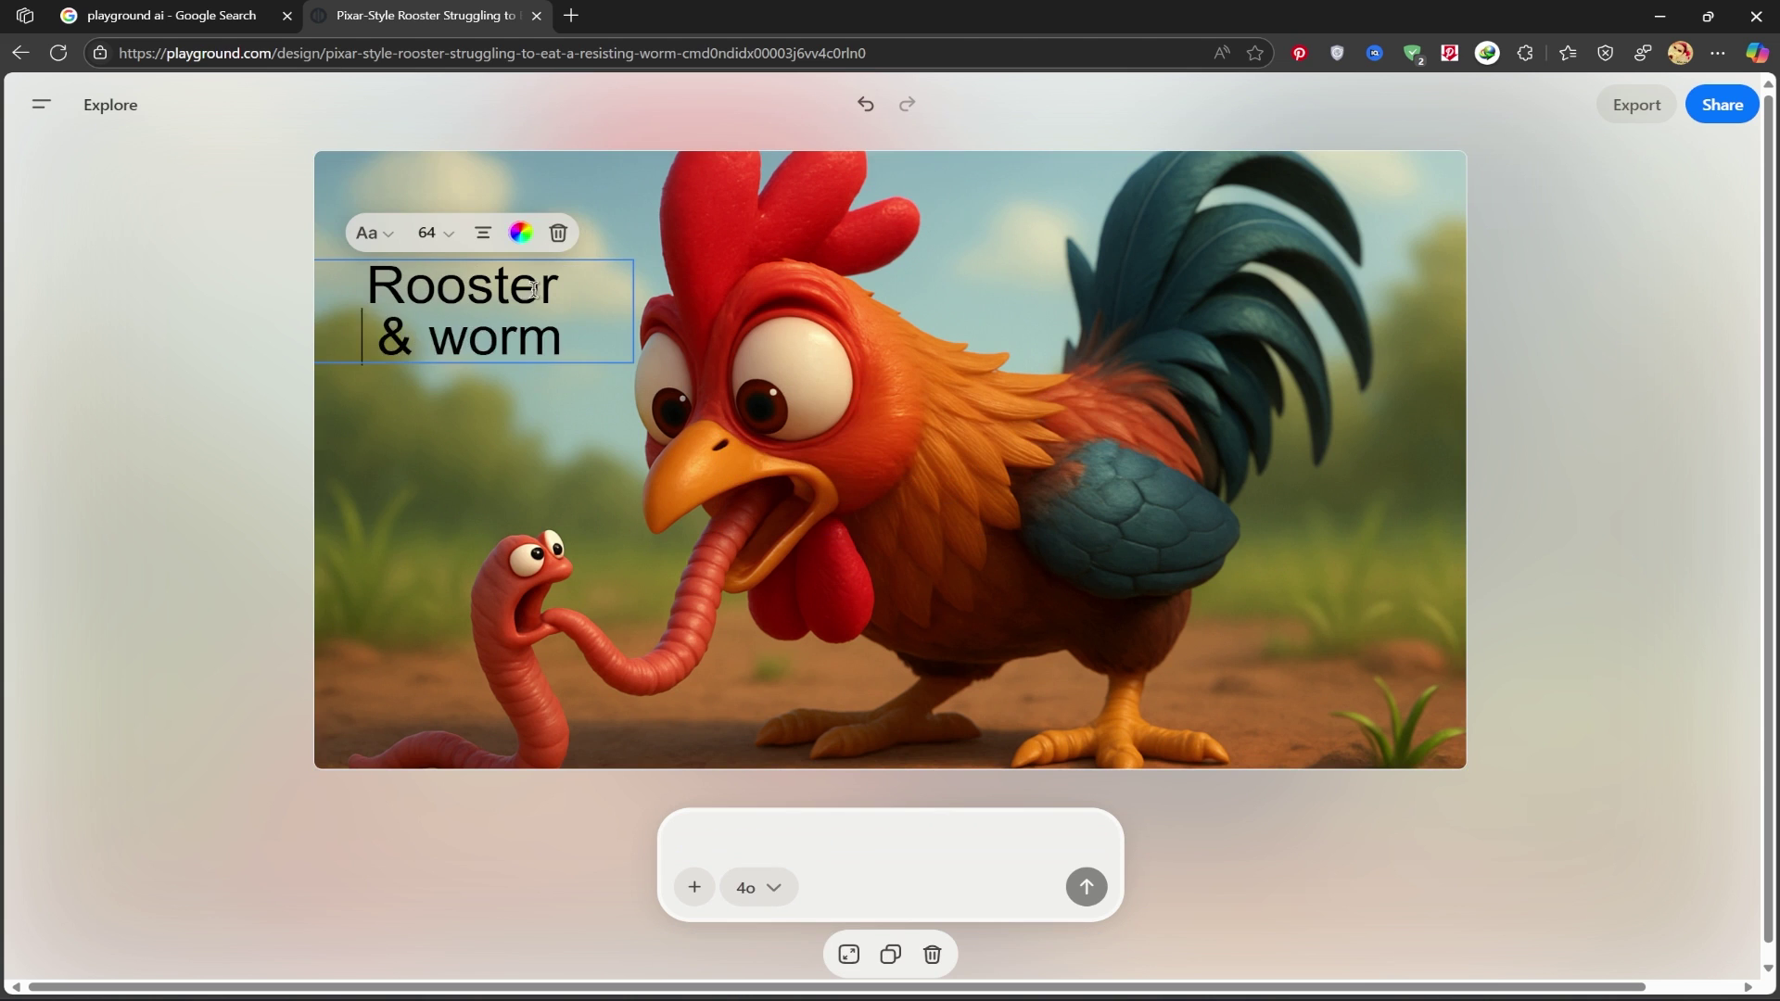
# - Style the title in Anton font, size 64, white, and nudge it slightly higher
pyautogui.click(366, 233)
pyautogui.click(195, 444)
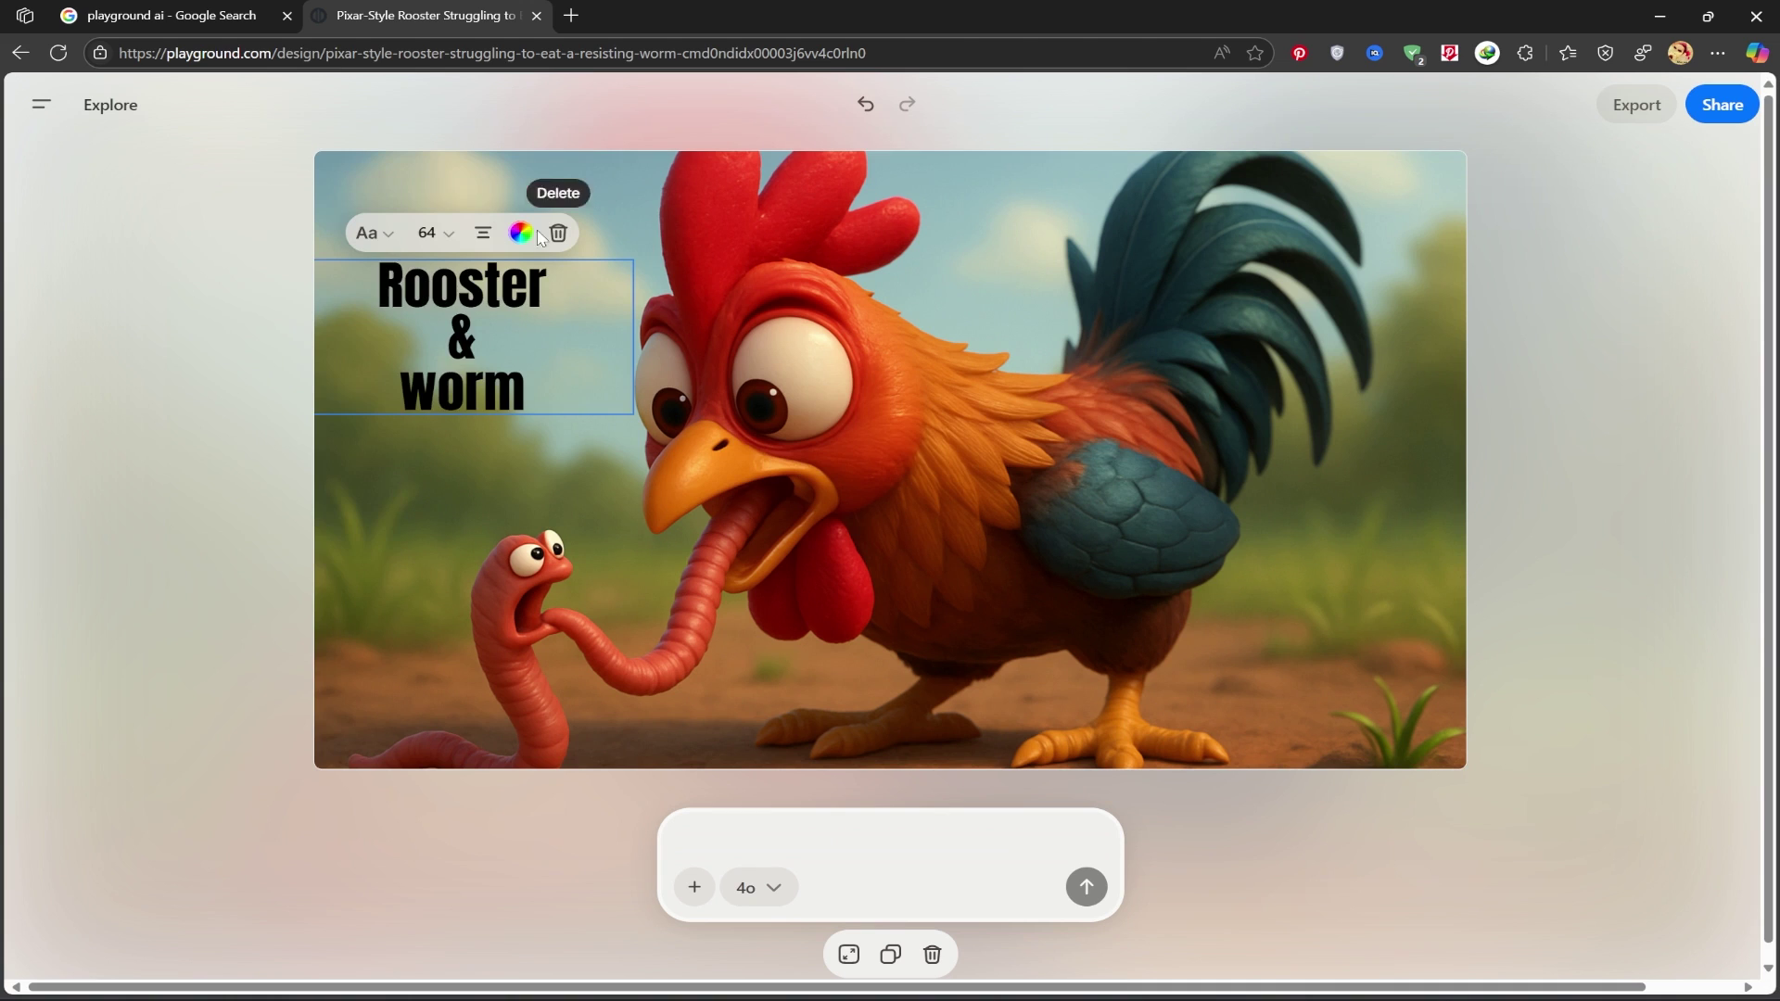
pyautogui.click(483, 232)
pyautogui.click(484, 233)
pyautogui.click(434, 233)
pyautogui.click(434, 233)
pyautogui.click(522, 233)
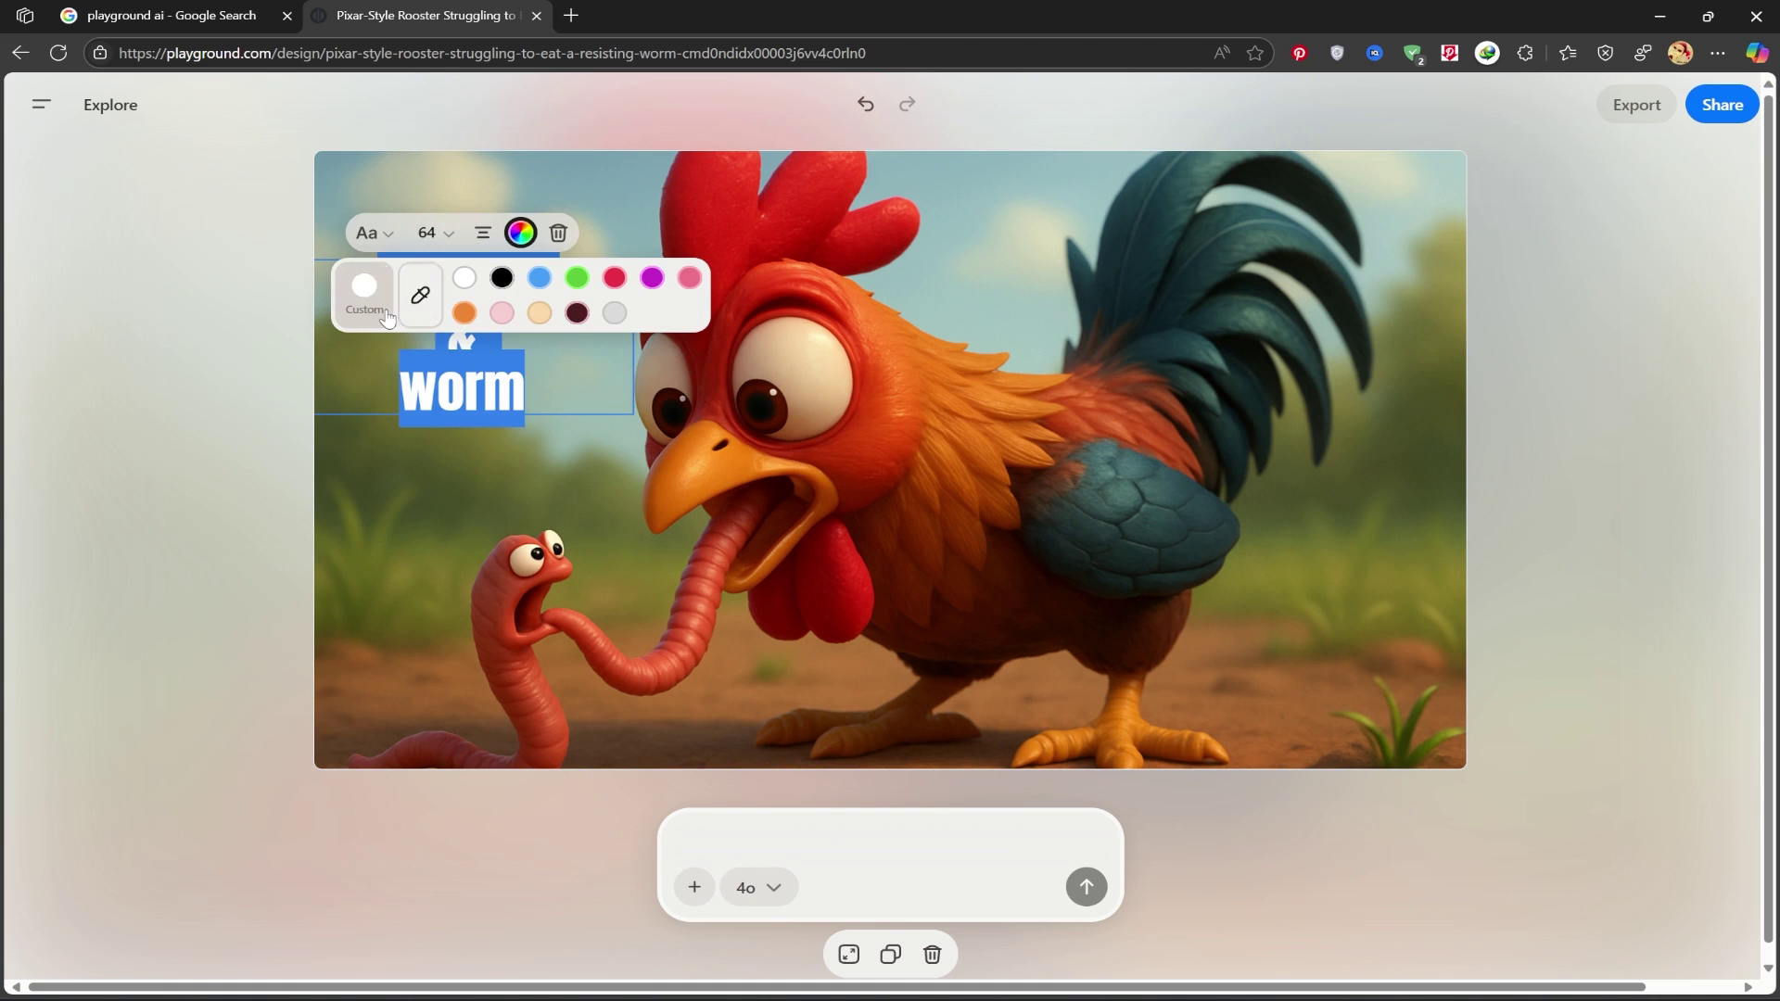
pyautogui.click(231, 306)
pyautogui.moveTo(462, 306); pyautogui.dragTo(462, 262)
pyautogui.click(1546, 477)
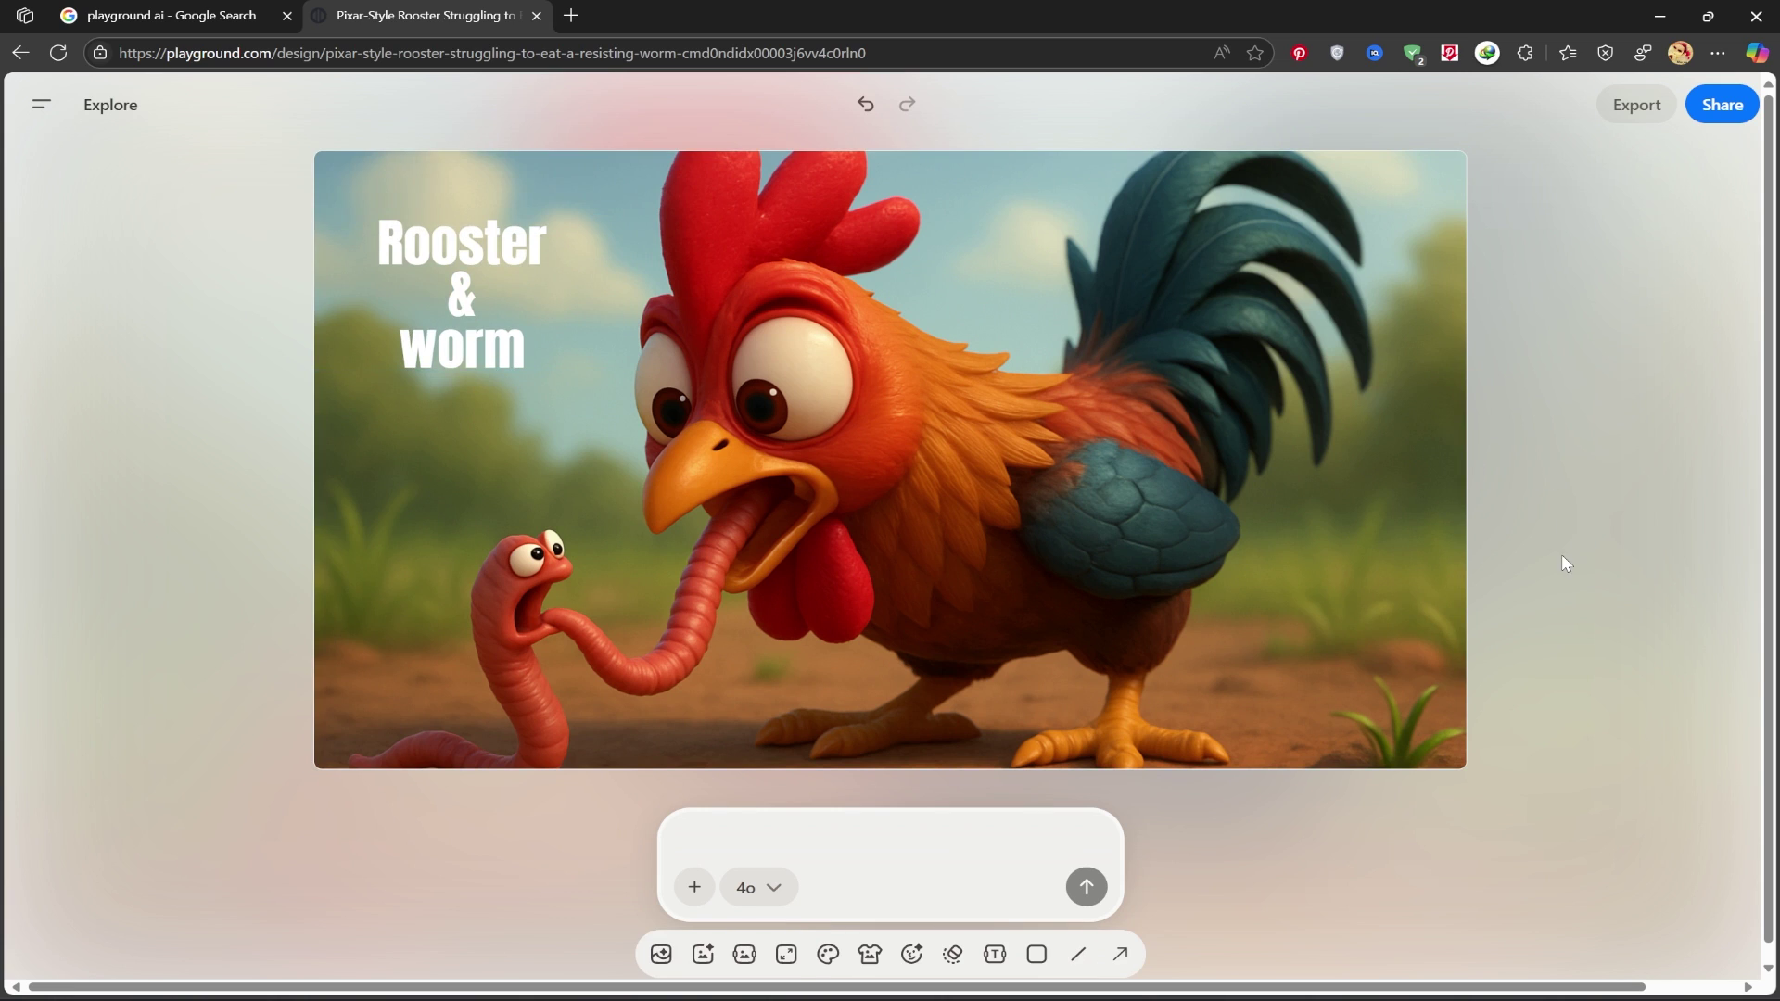
pyautogui.click(846, 424)
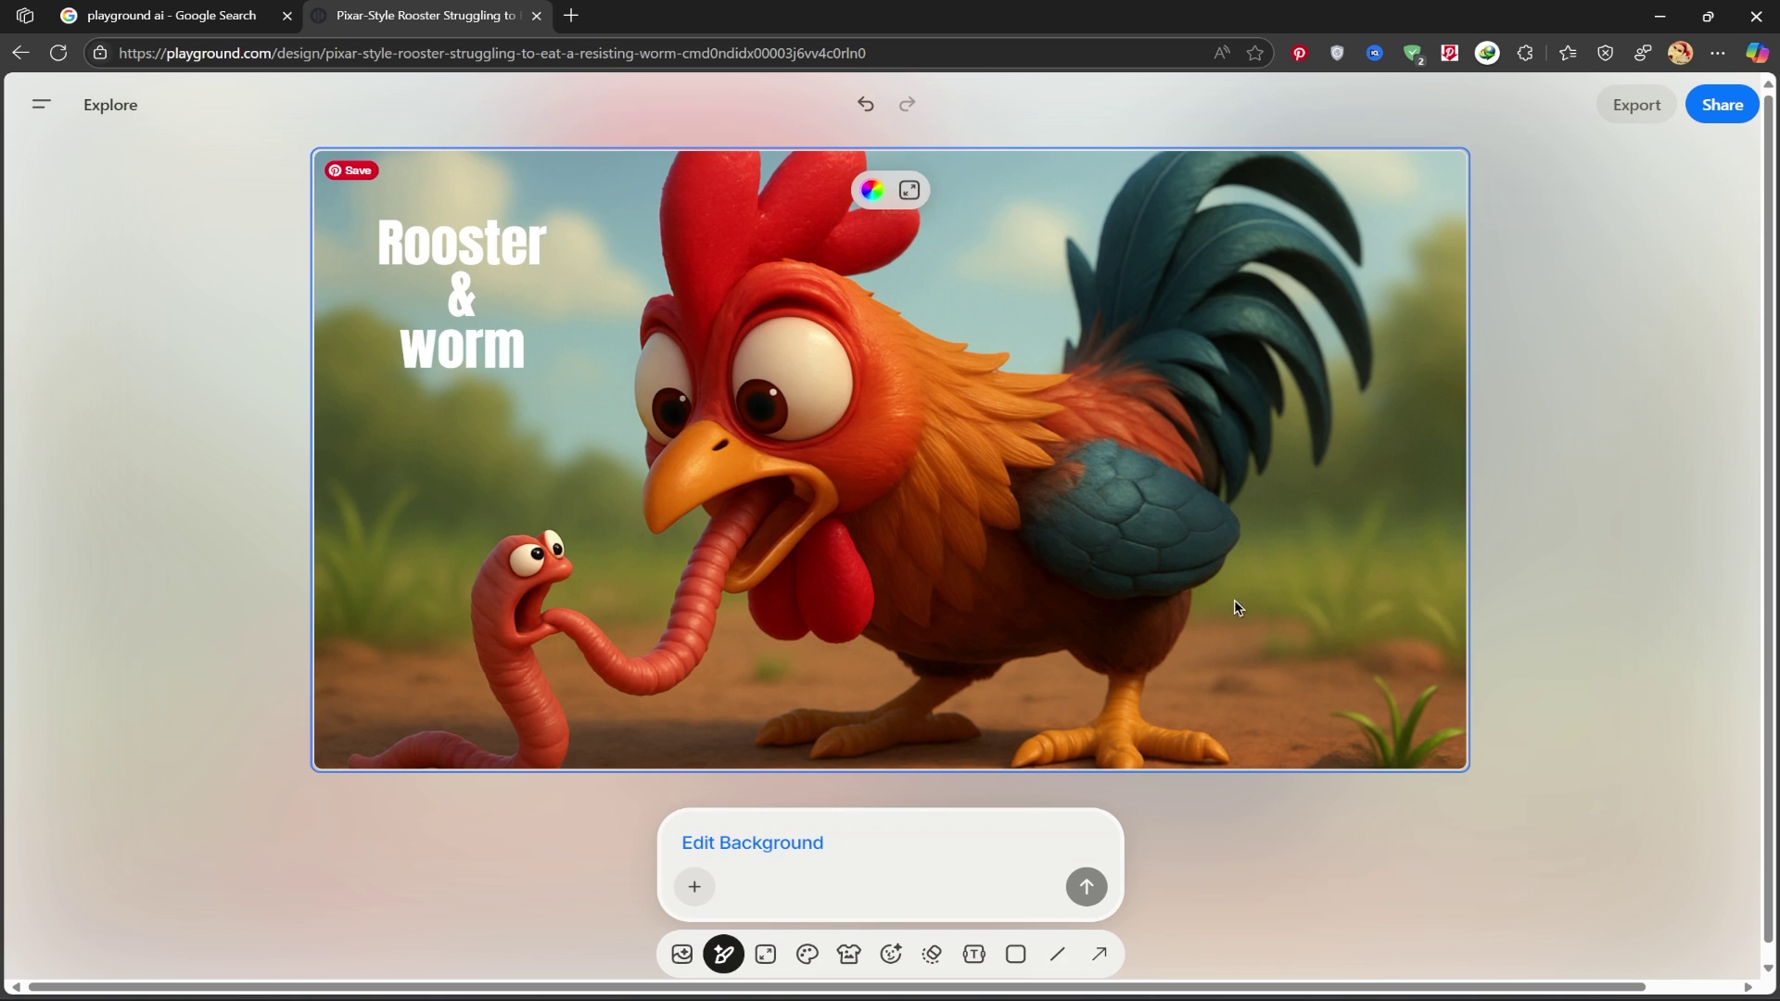
# - Open the export options and set the download format to PNG after trying JPEG
pyautogui.press('Escape')
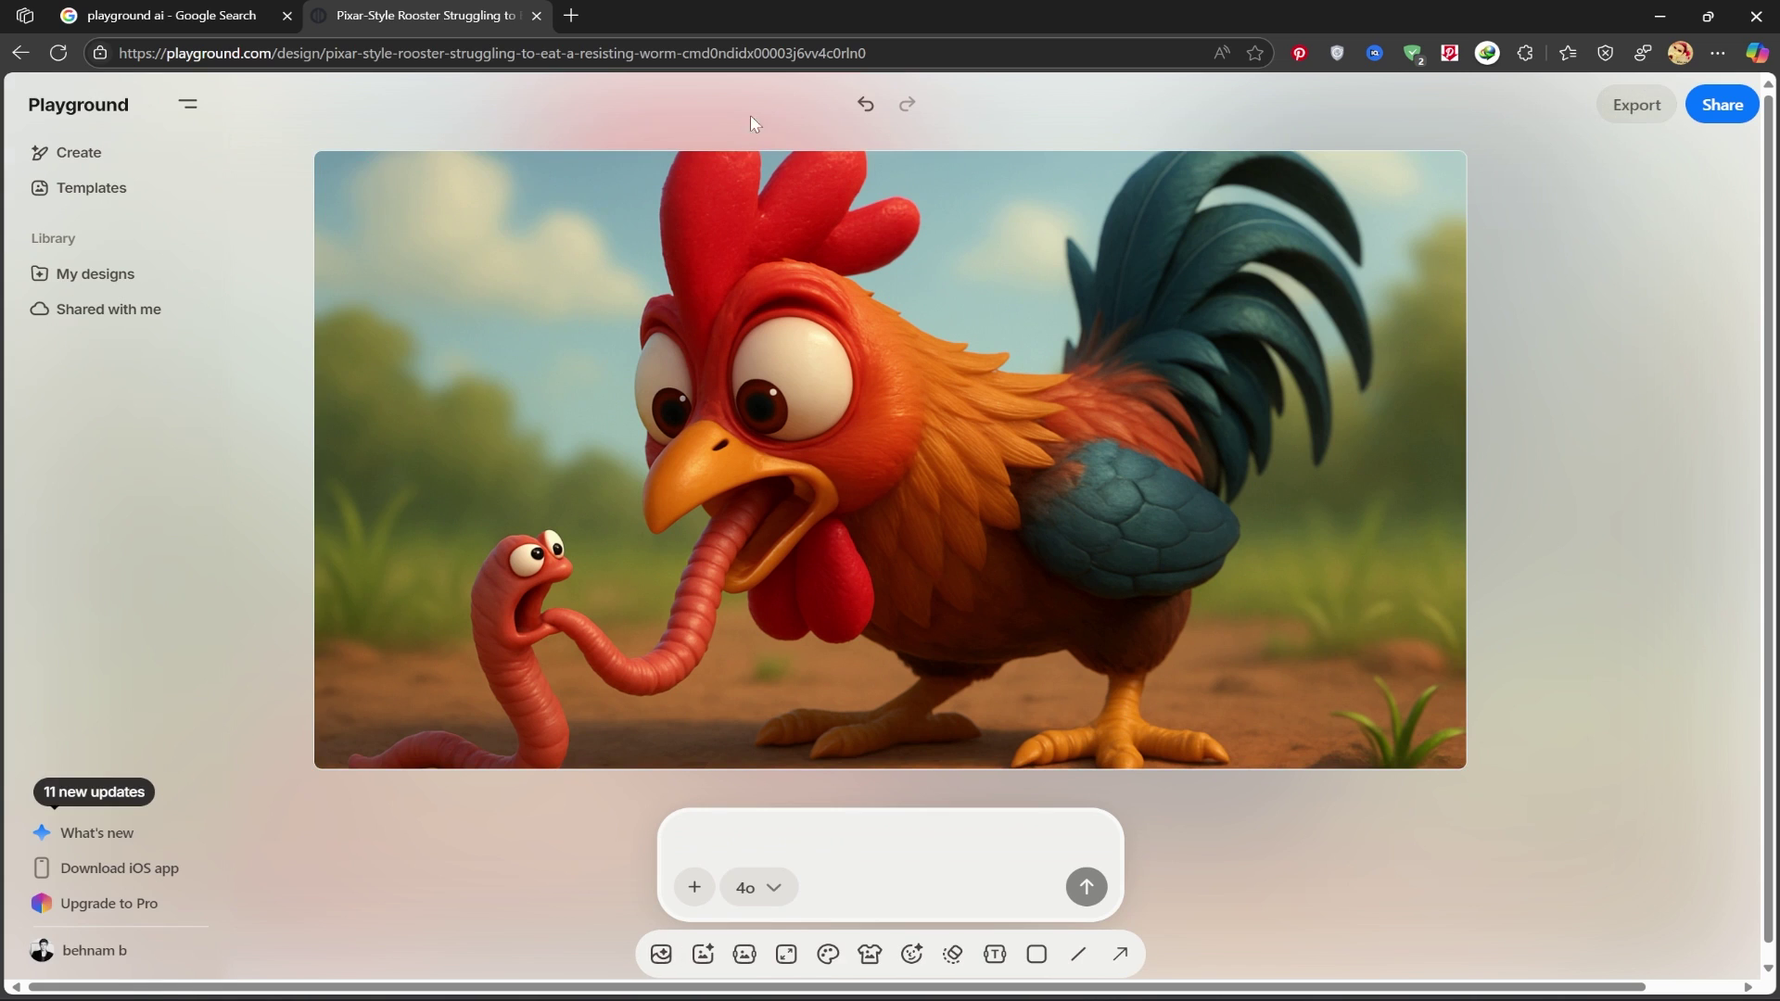
pyautogui.click(1637, 105)
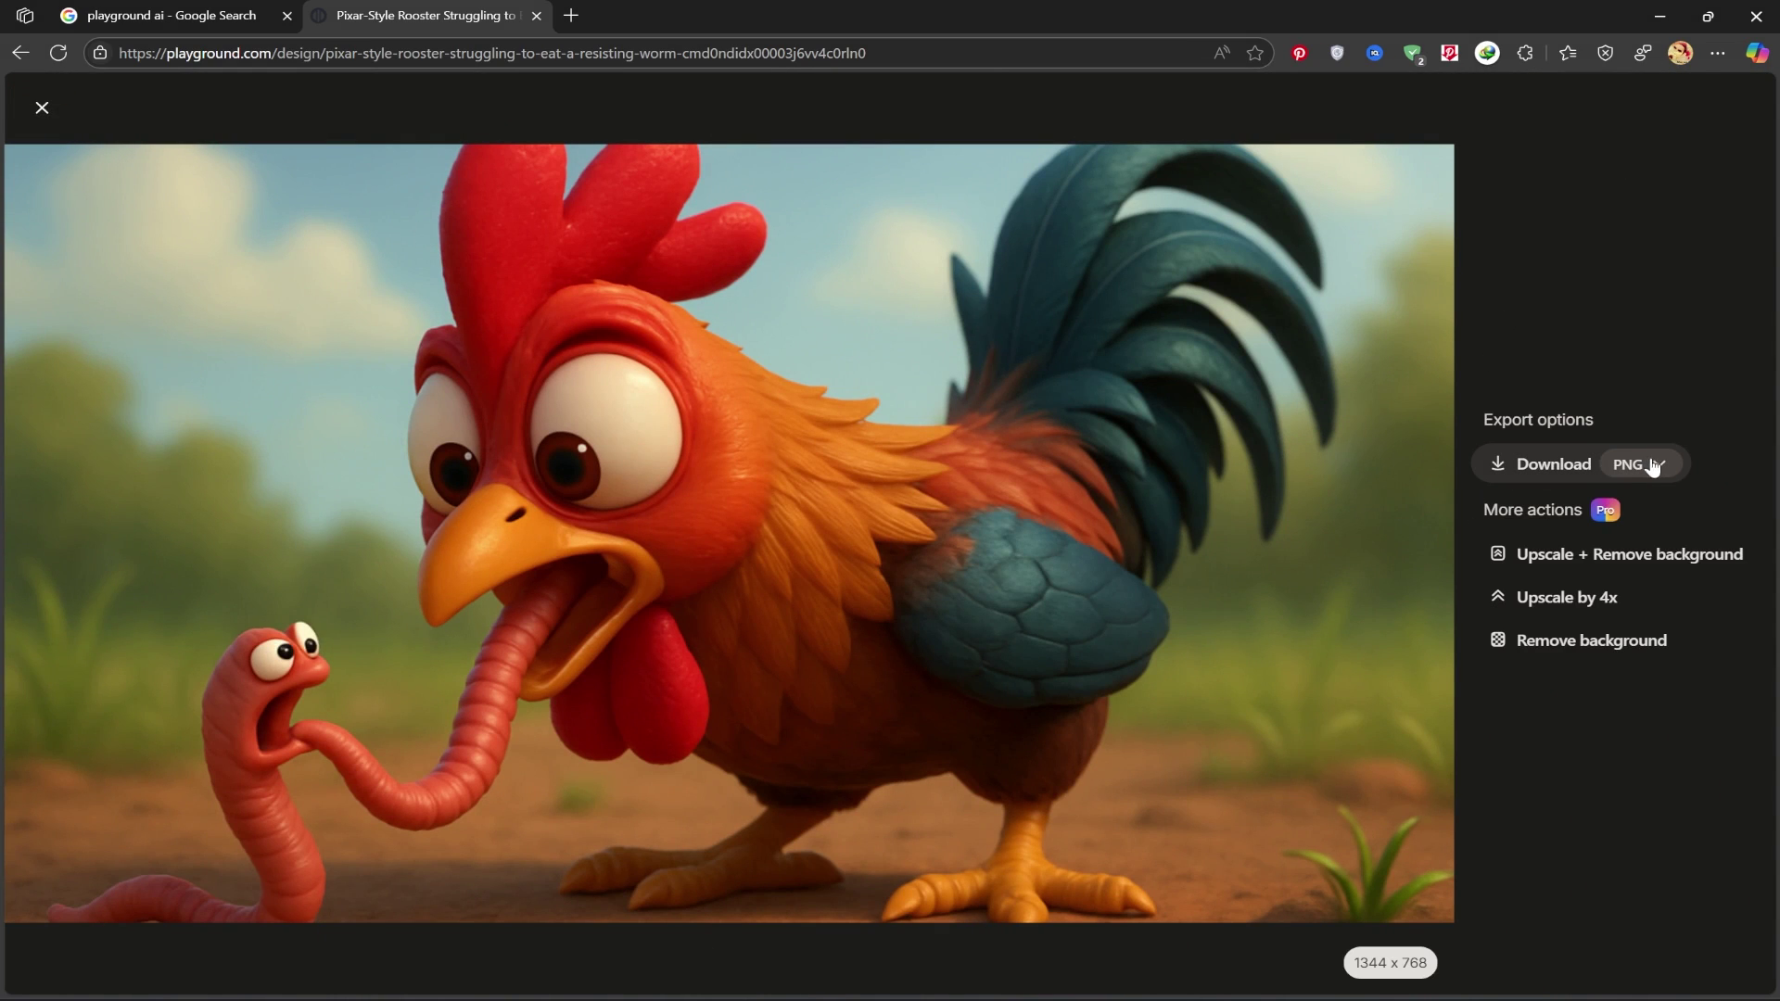
pyautogui.click(1656, 466)
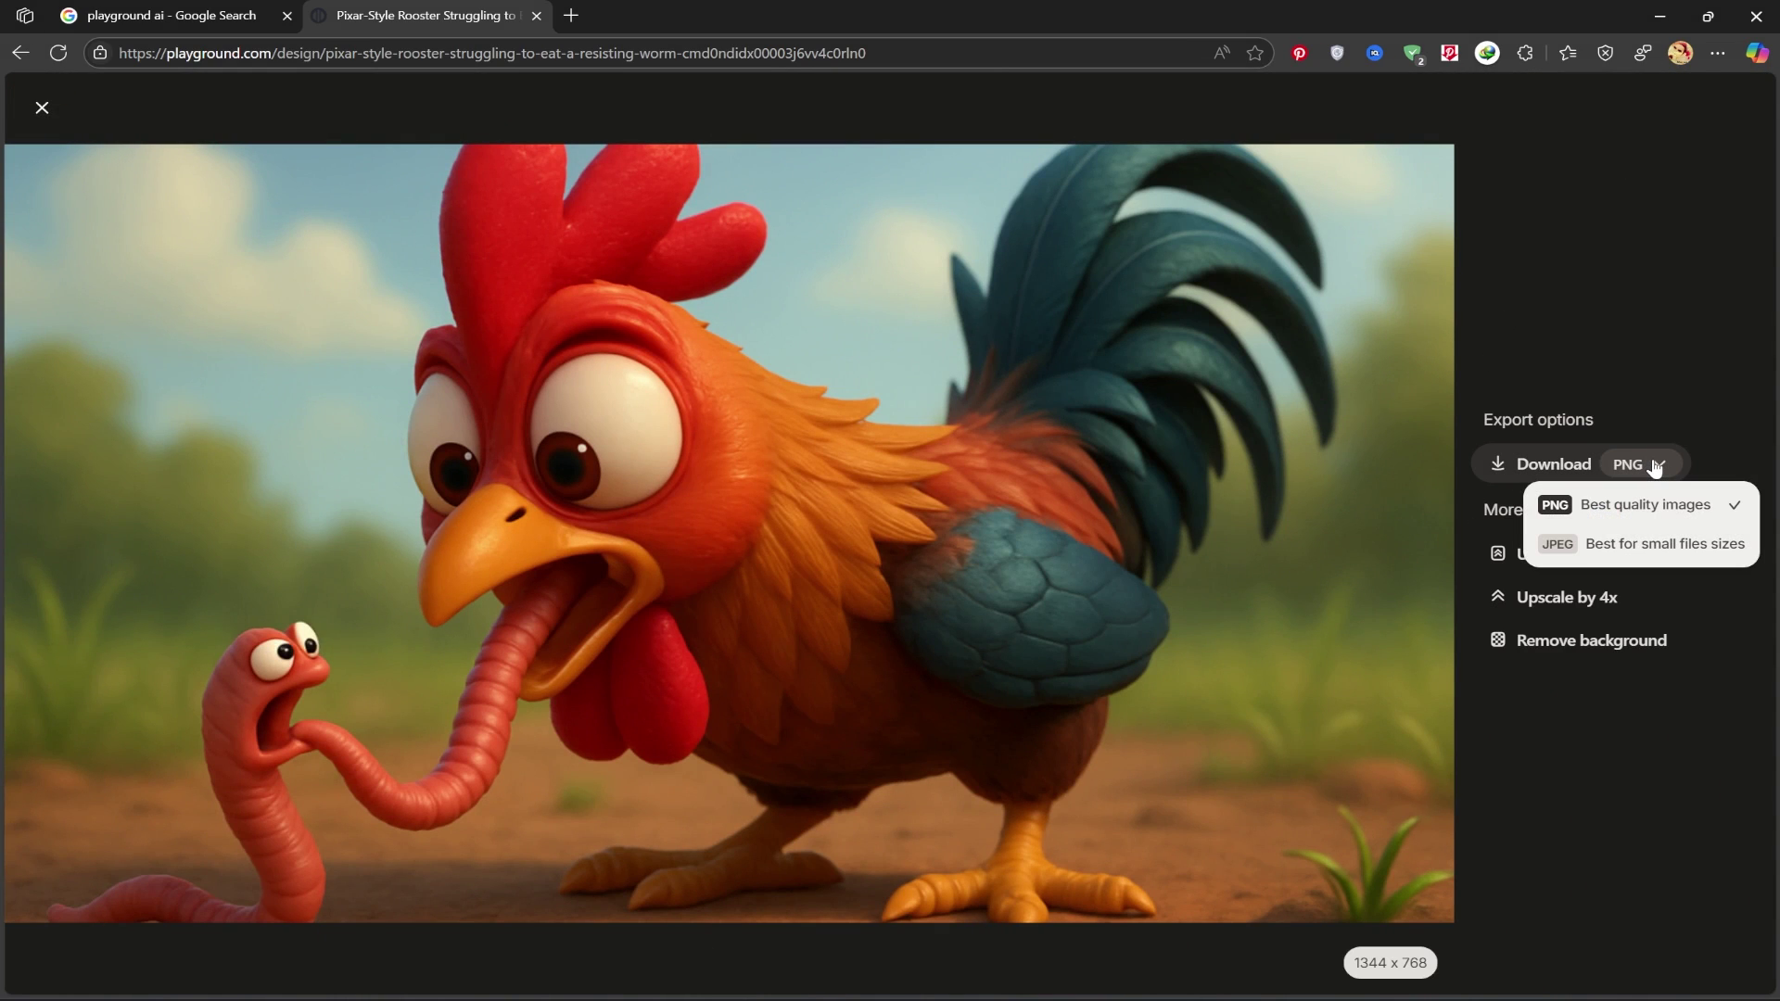
pyautogui.click(1616, 545)
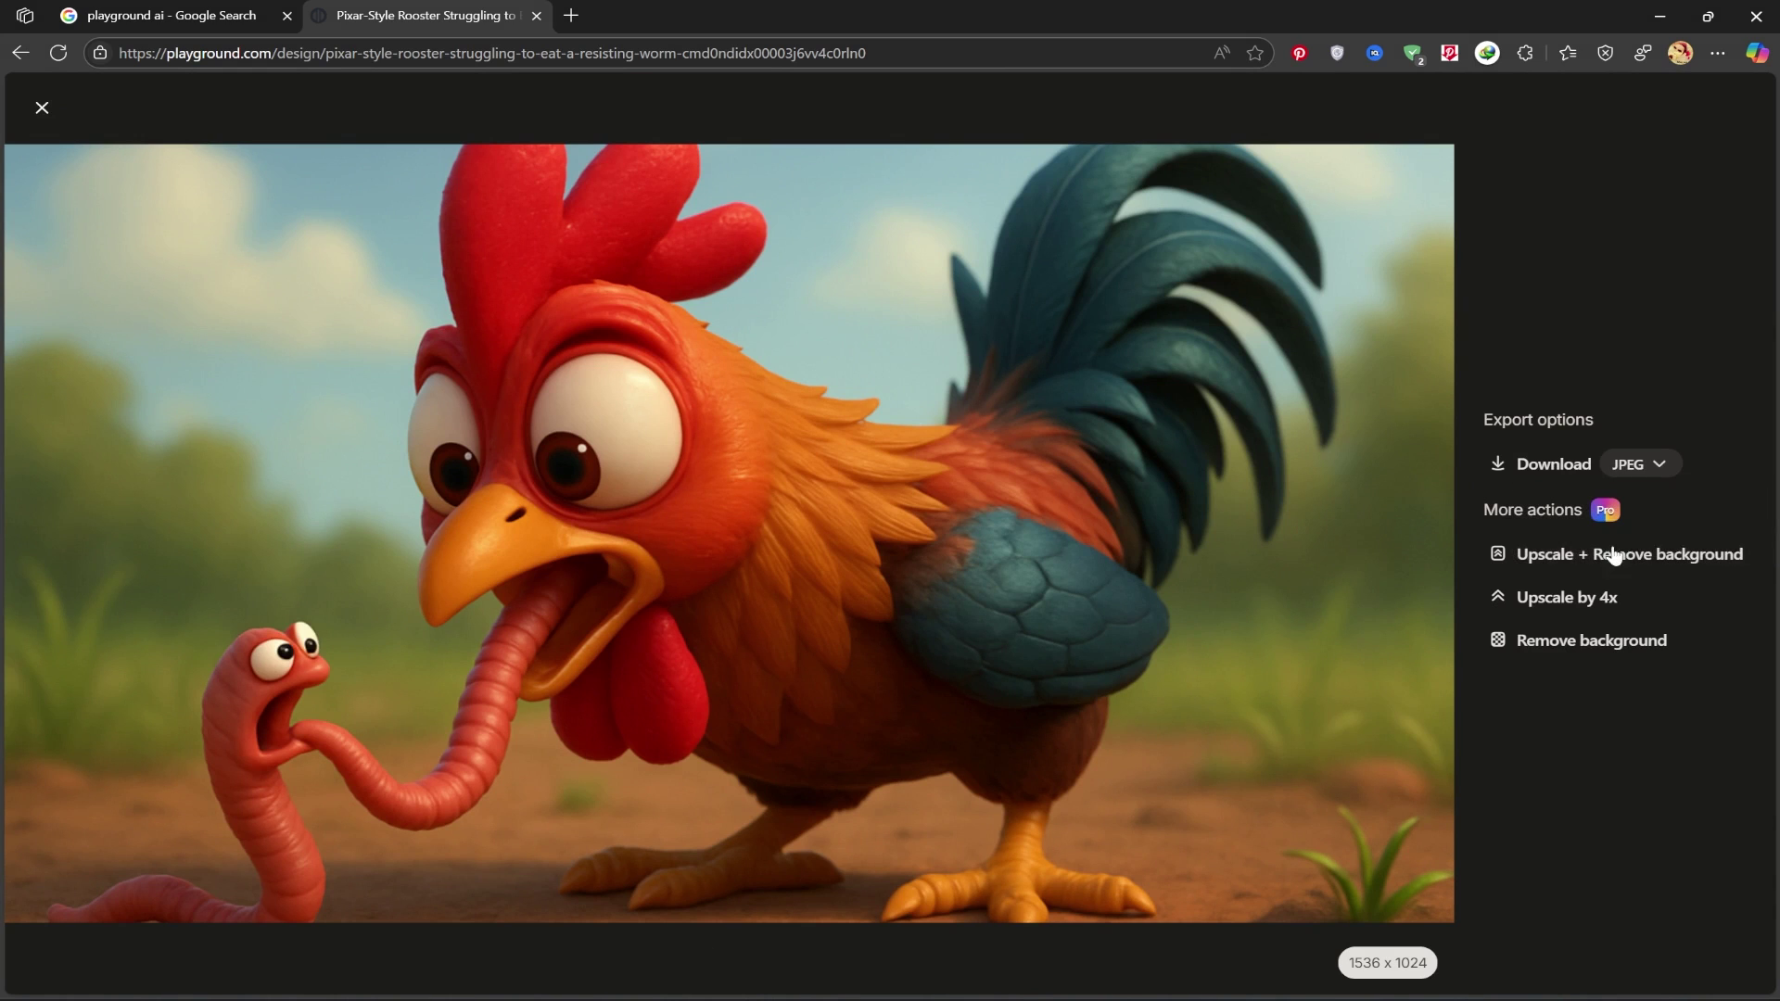
pyautogui.click(1656, 473)
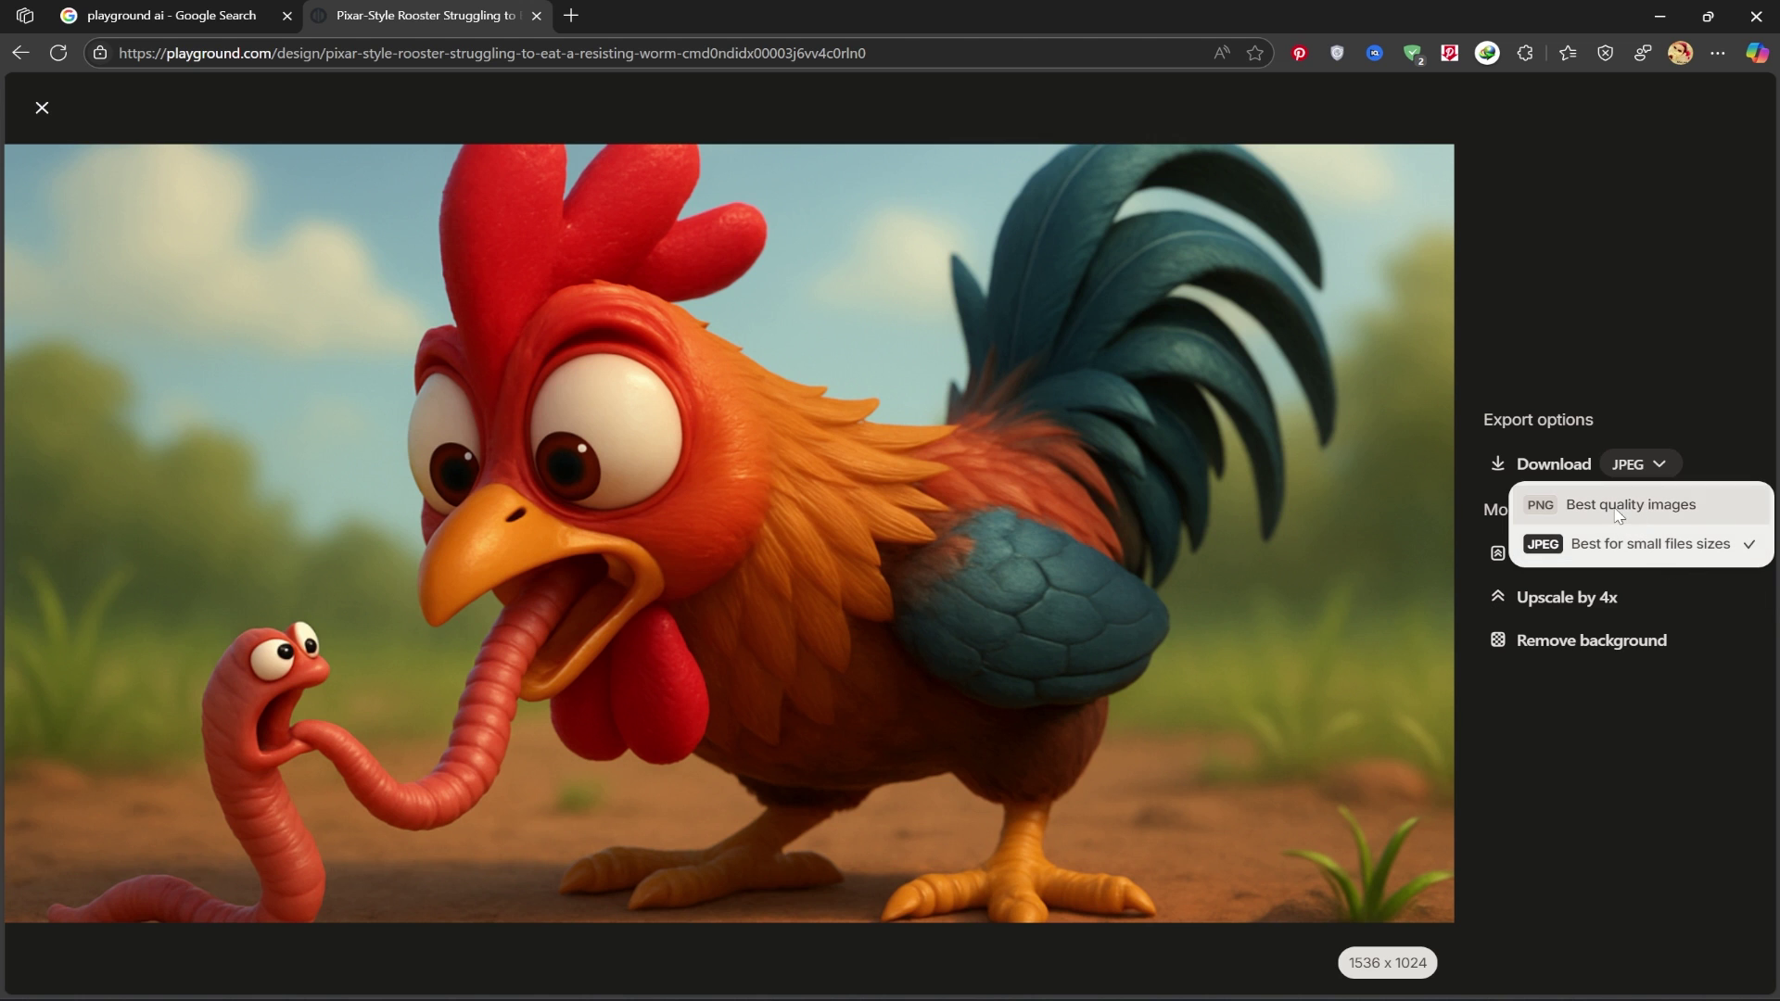
pyautogui.click(1662, 510)
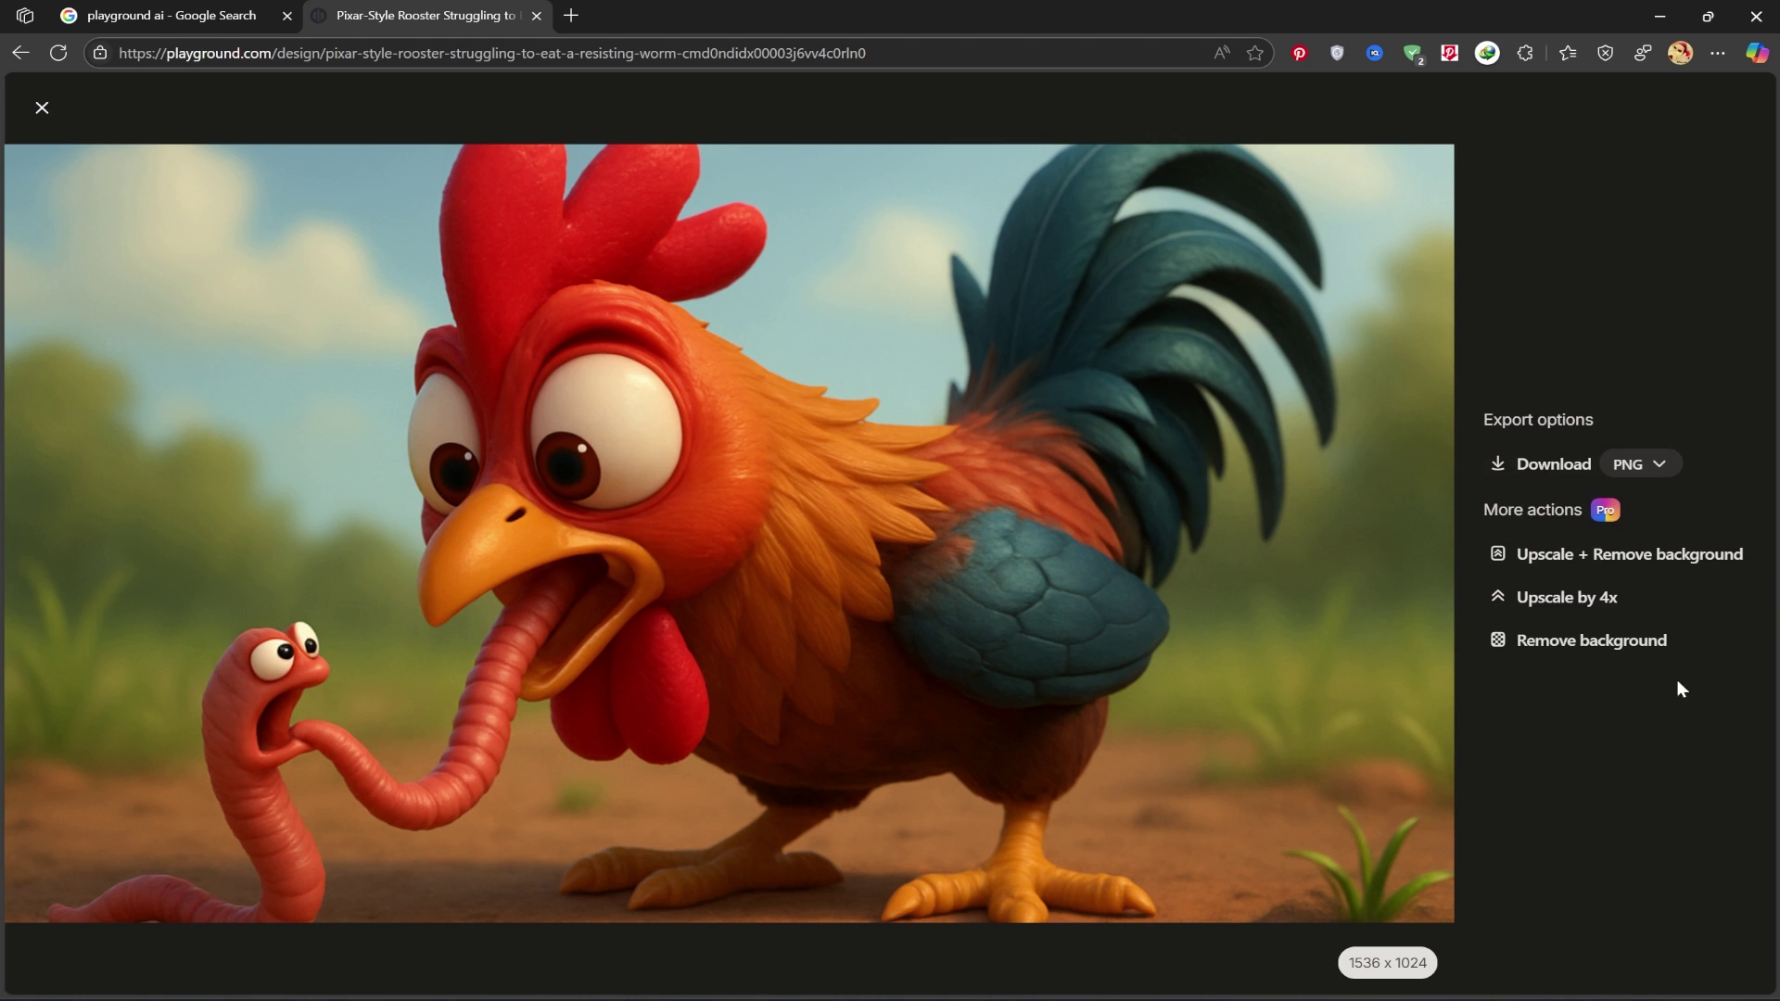
pyautogui.click(1498, 598)
pyautogui.hotkey('alt', 'Left')
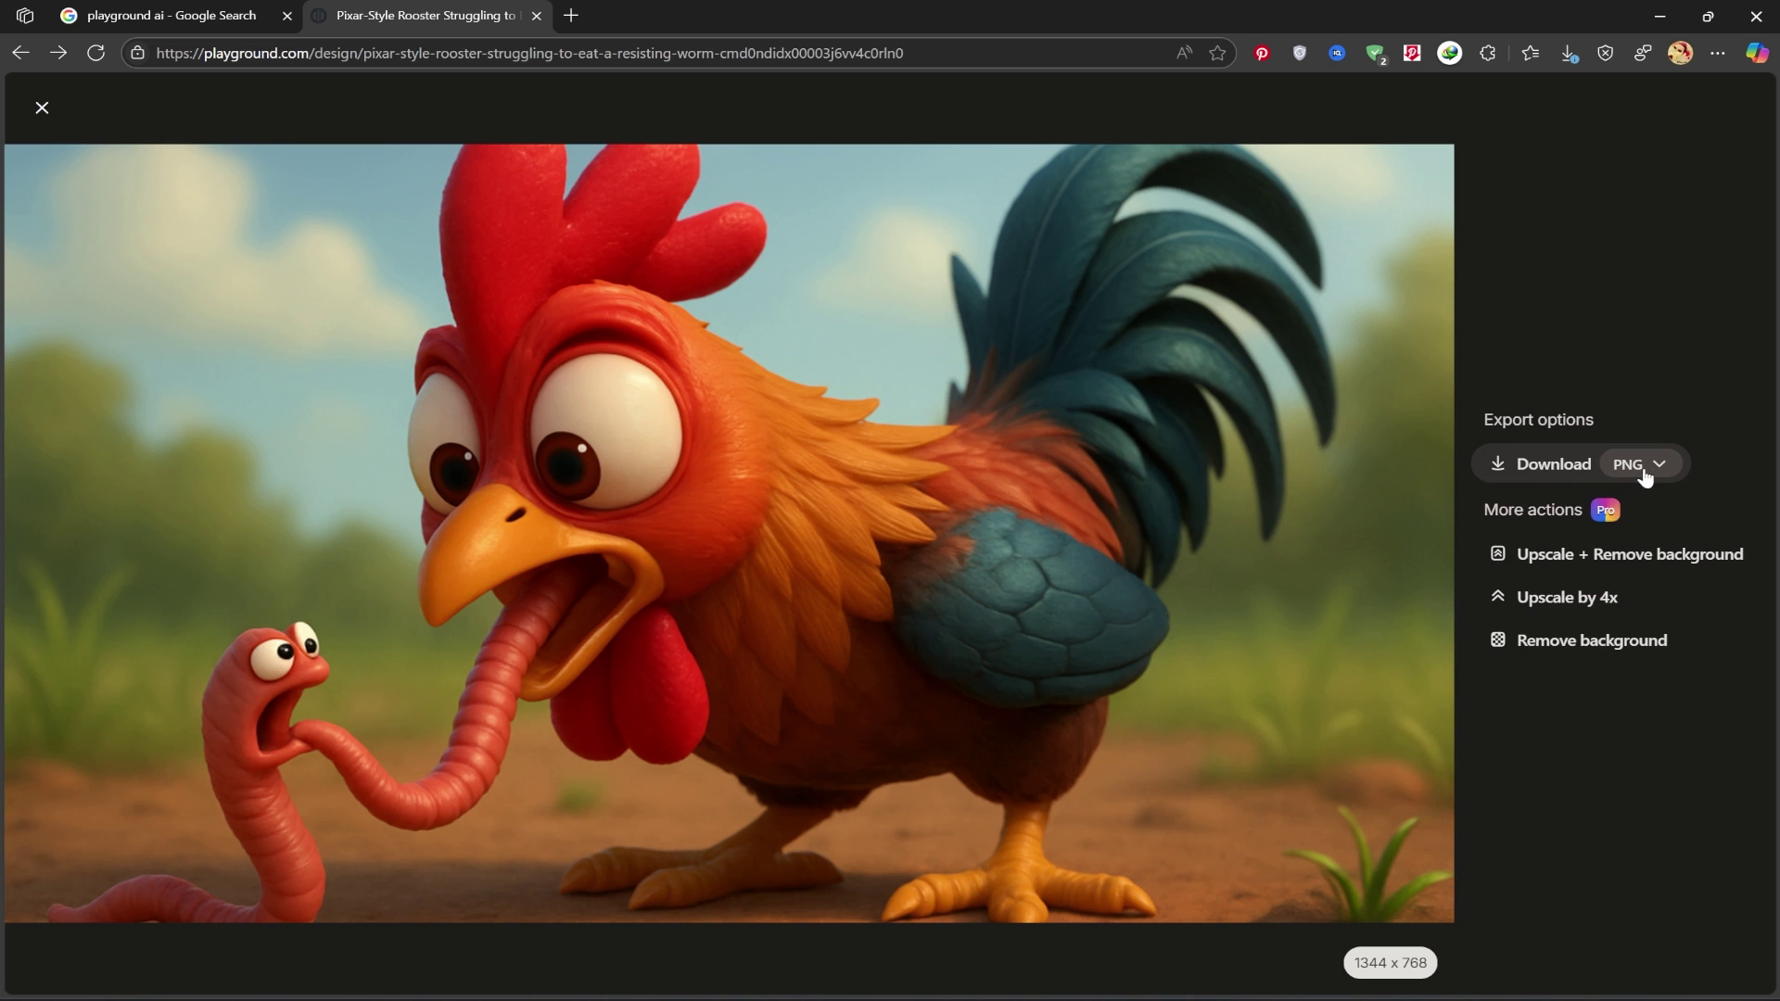
# - Download the rooster image as a PNG, save it, and return to the design home
pyautogui.click(1549, 465)
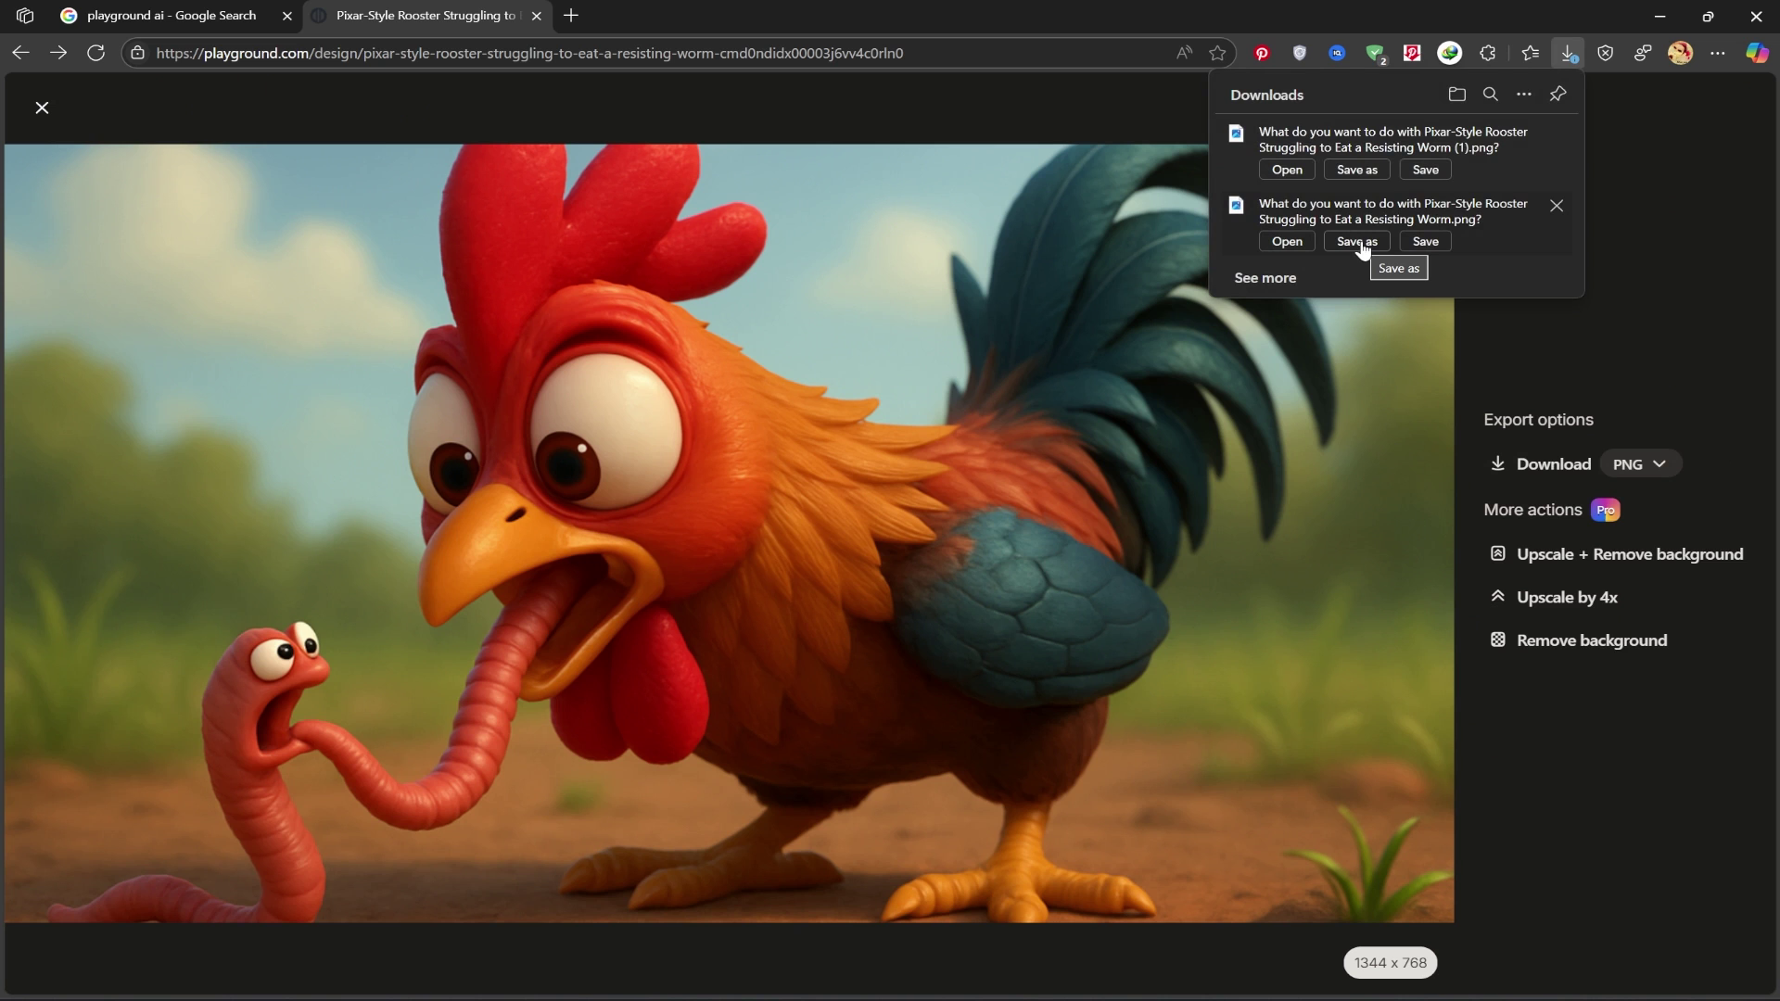
pyautogui.click(1425, 241)
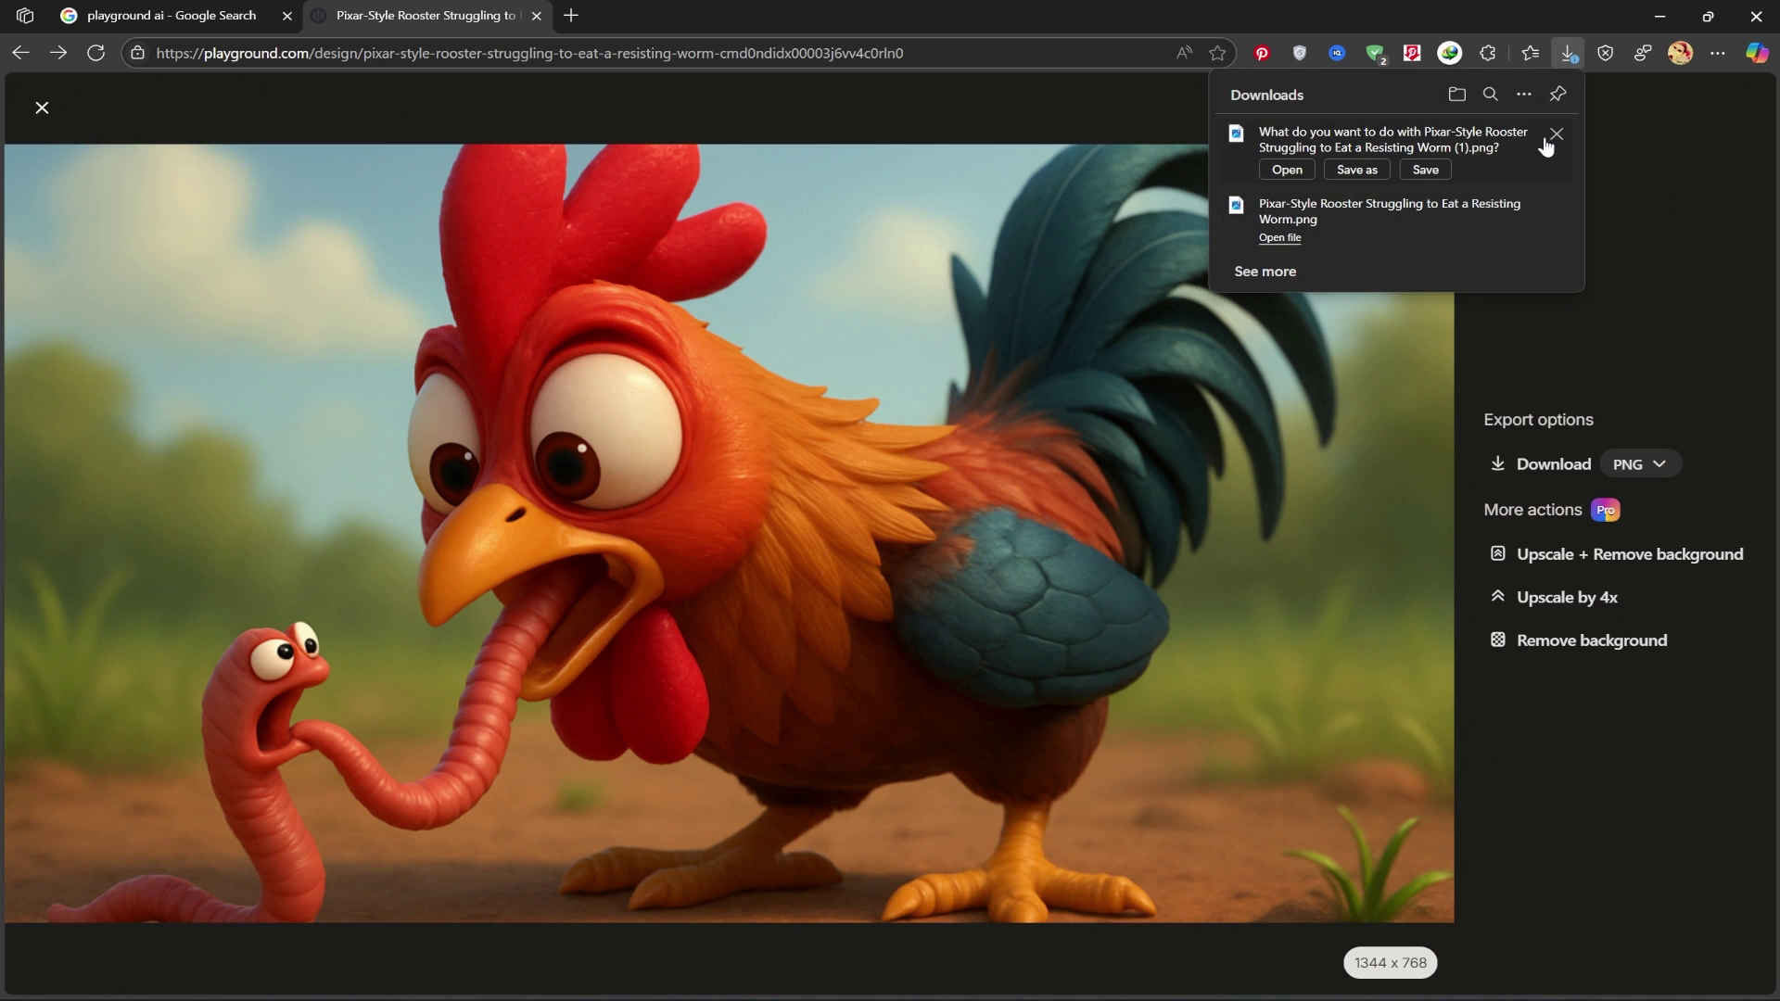
pyautogui.click(1555, 137)
pyautogui.click(1526, 352)
pyautogui.click(40, 111)
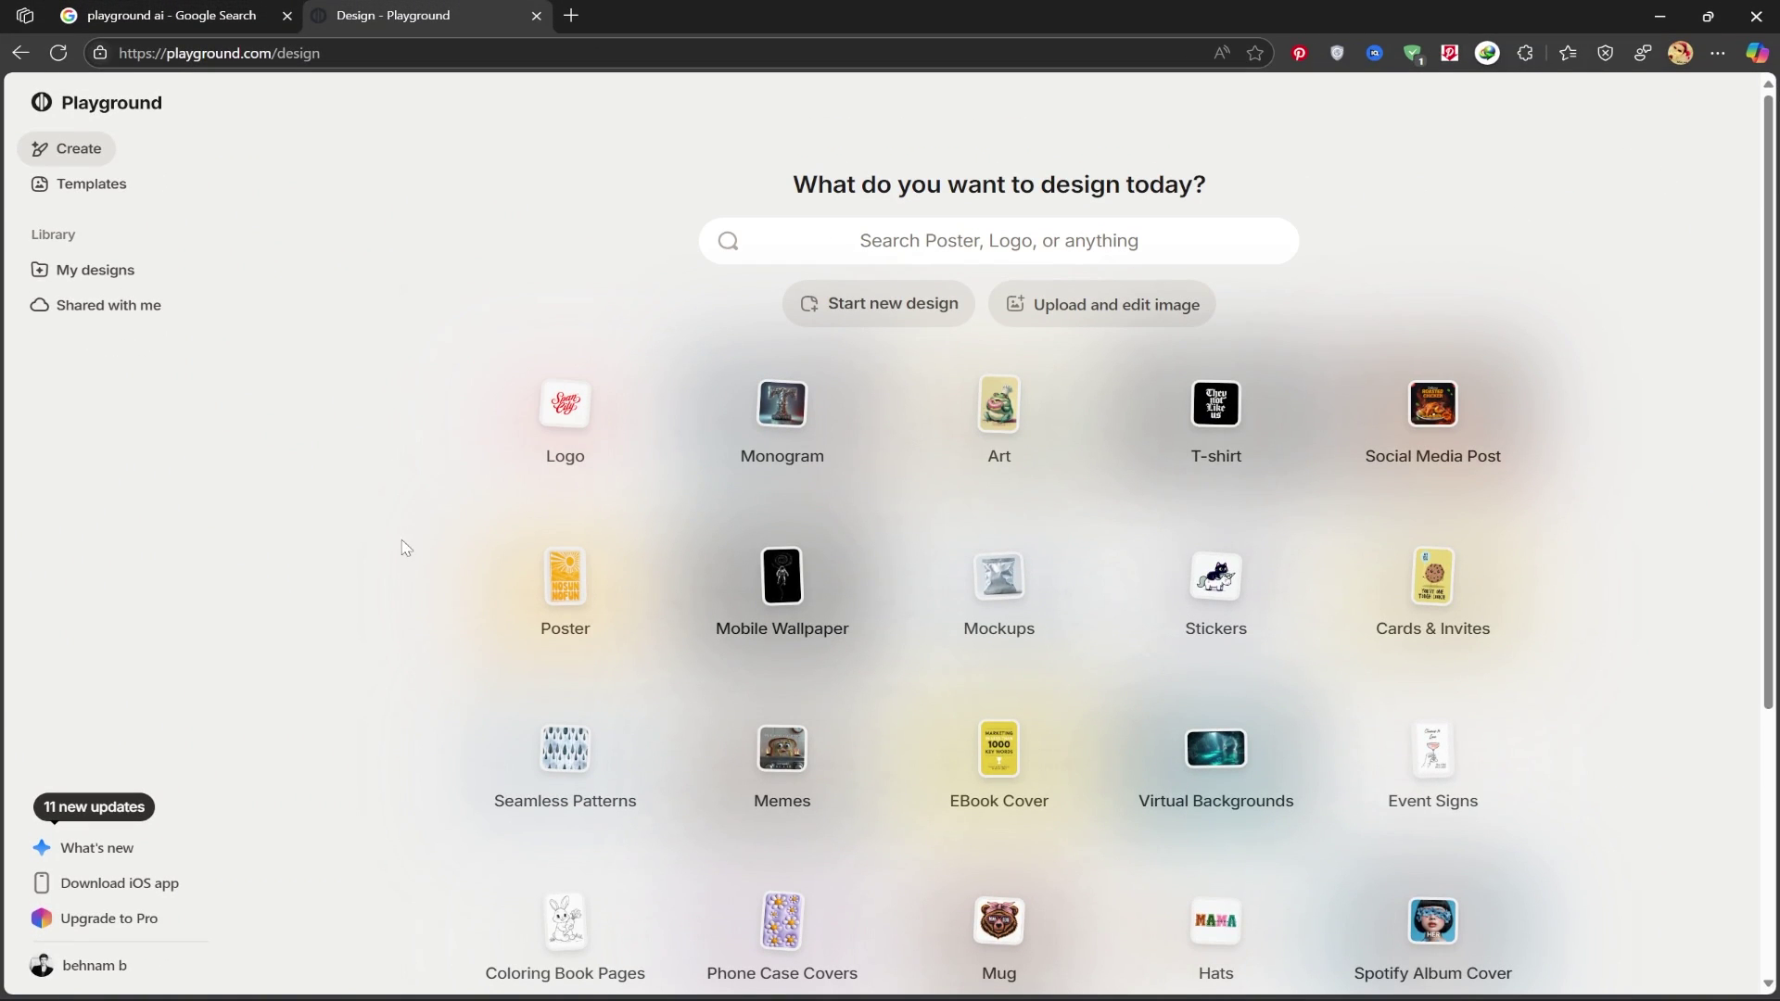
# - Scroll to the Logo category and browse the logo templates
pyautogui.scroll(-2, 402, 551)
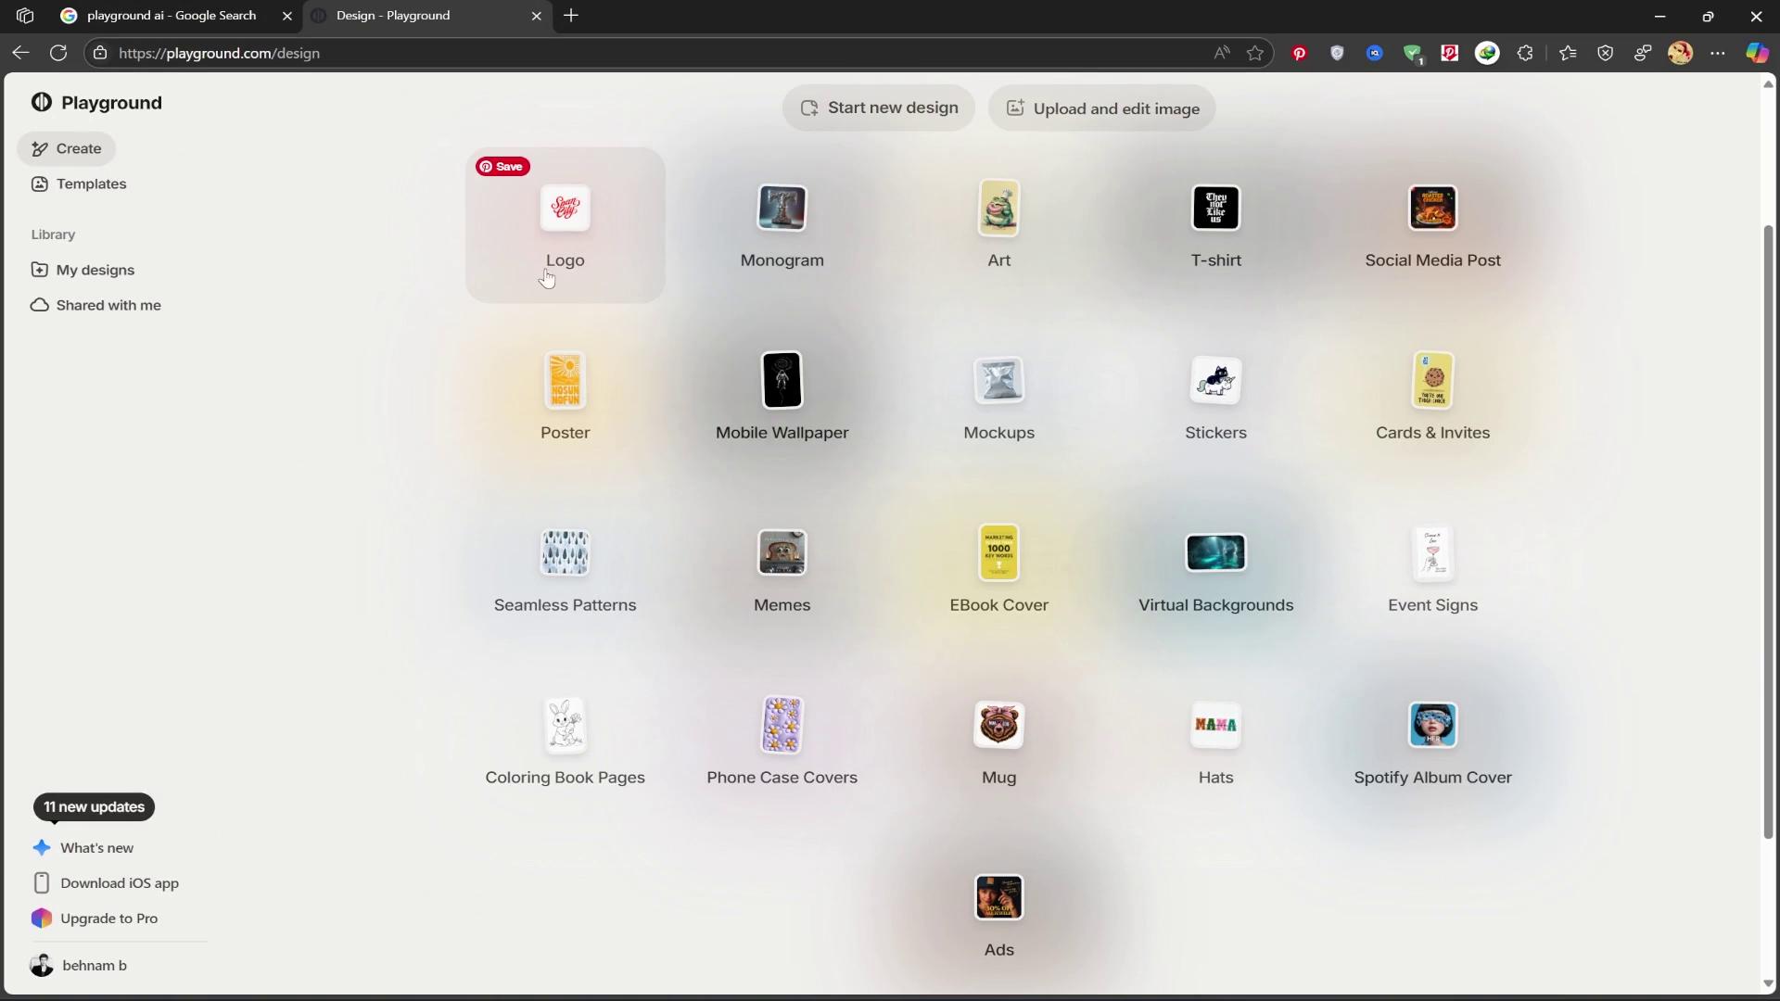
pyautogui.click(576, 237)
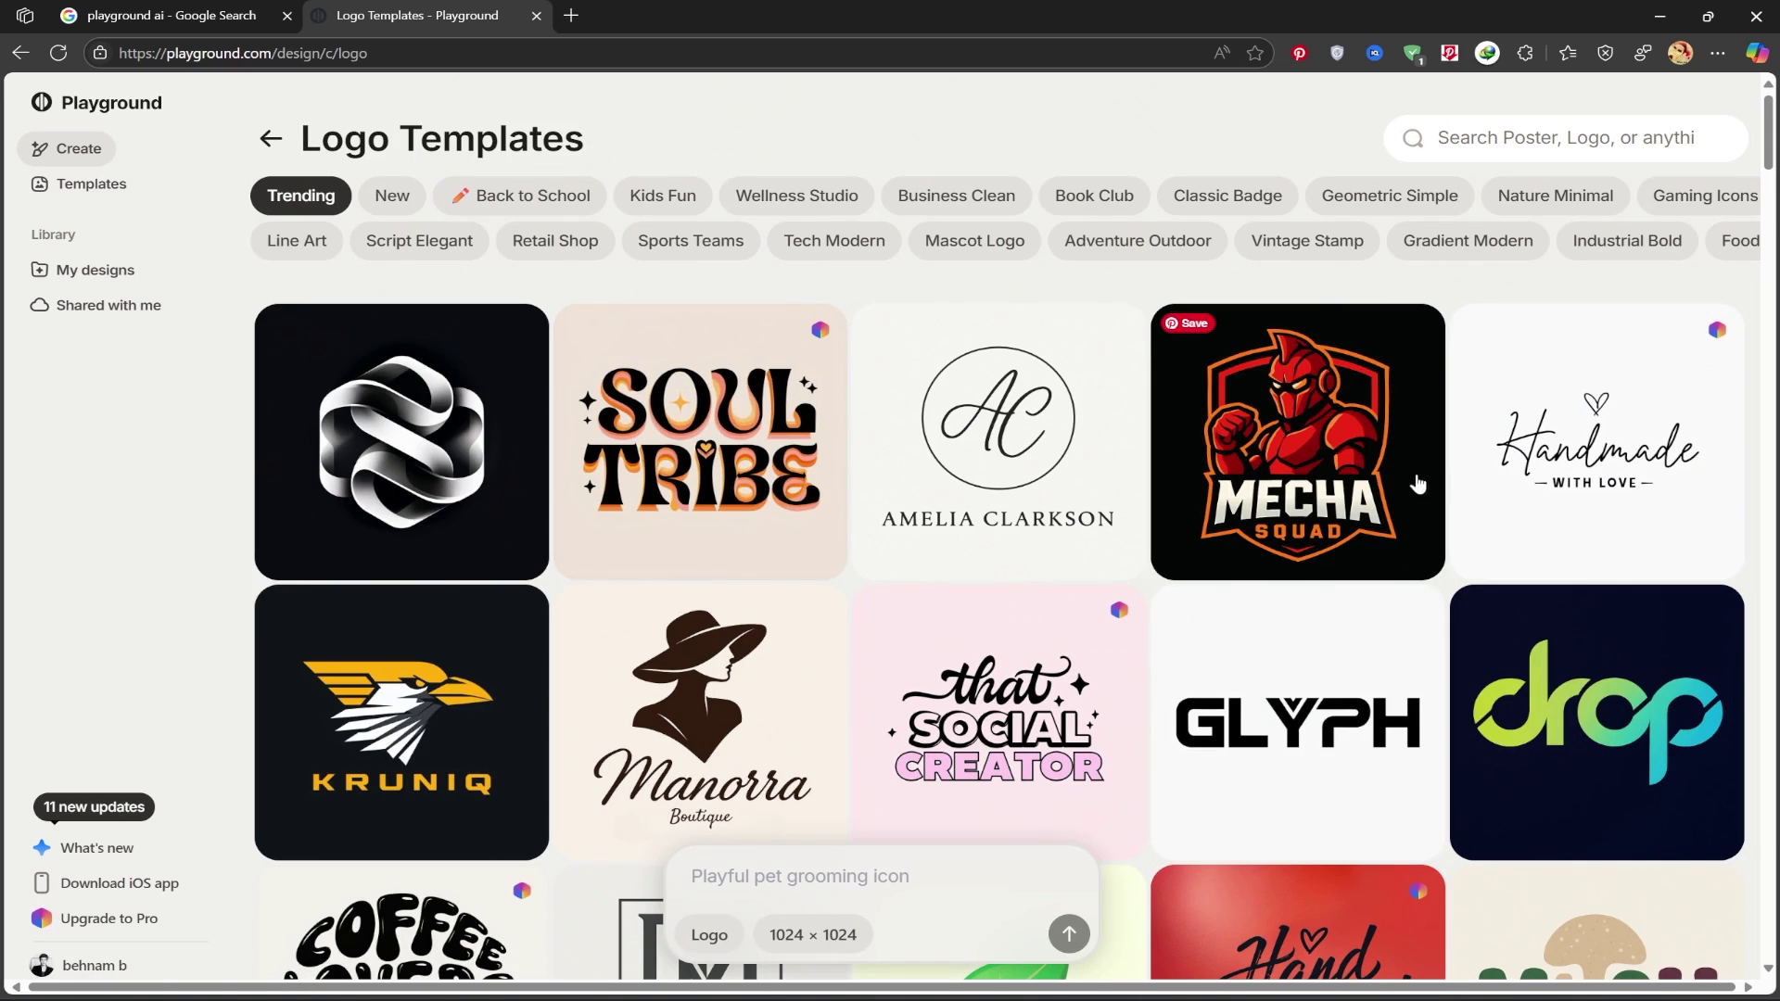
pyautogui.scroll(-1, 1419, 600)
pyautogui.scroll(-2, 1419, 600)
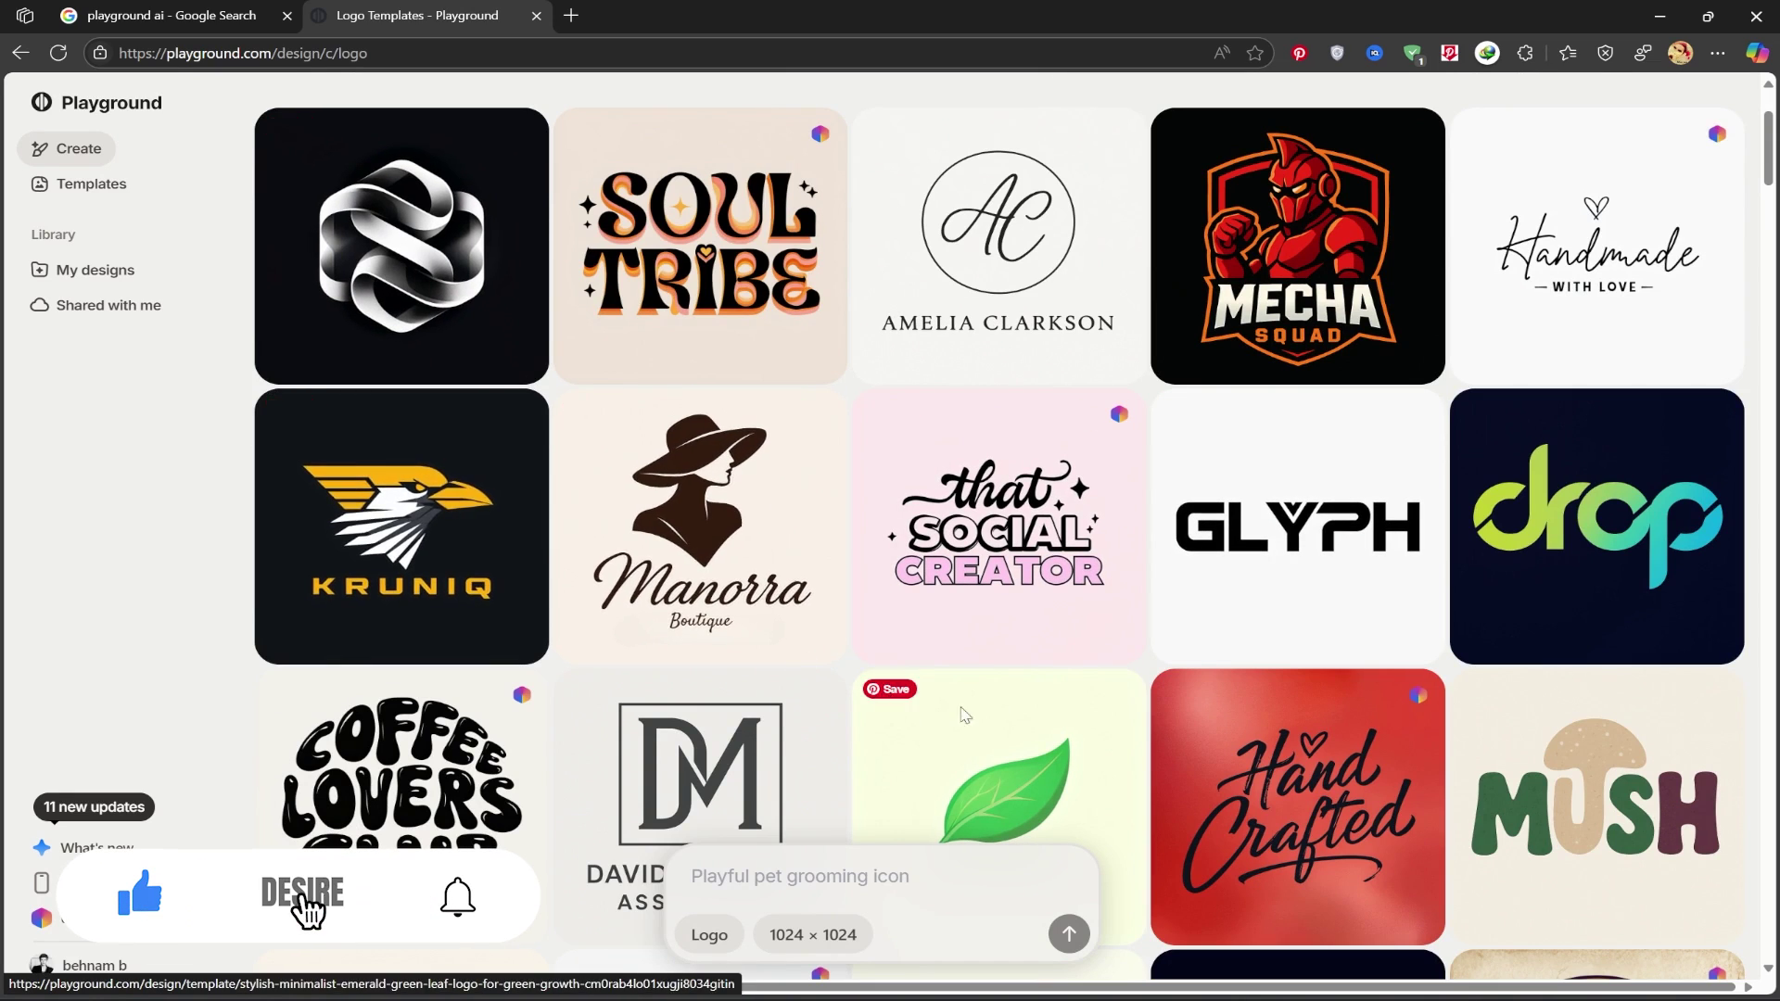
pyautogui.scroll(-3, 1113, 667)
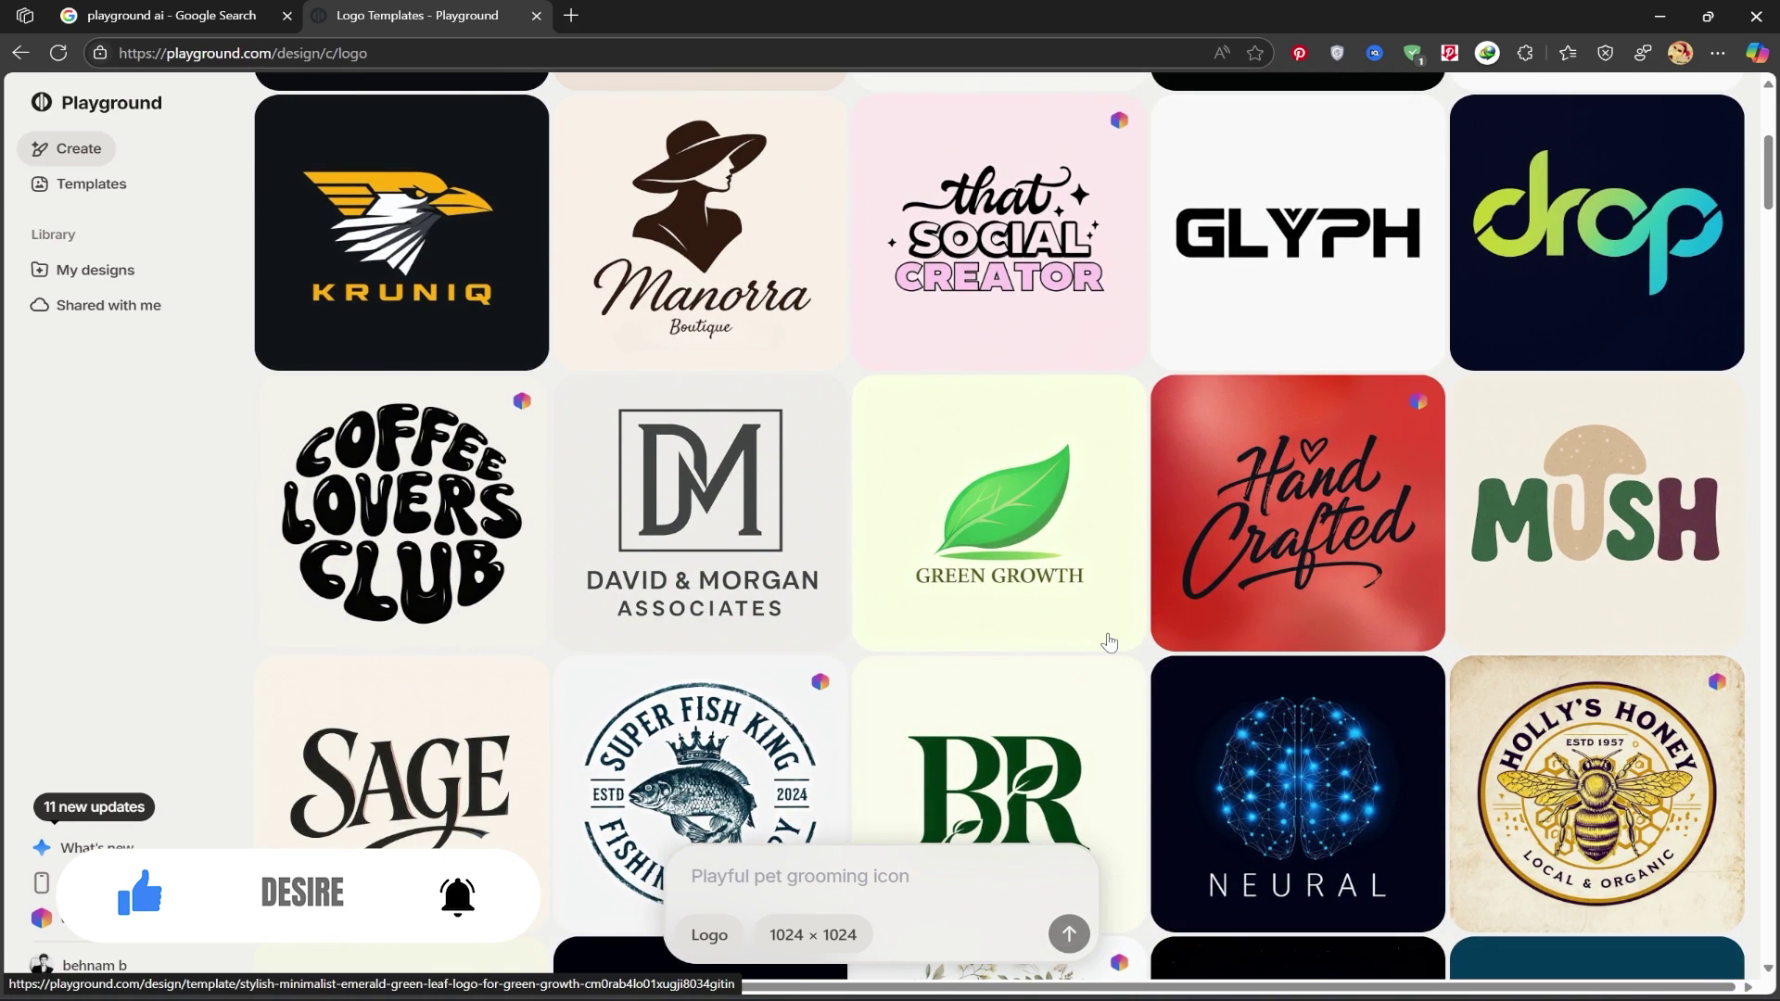
pyautogui.scroll(-2, 1110, 642)
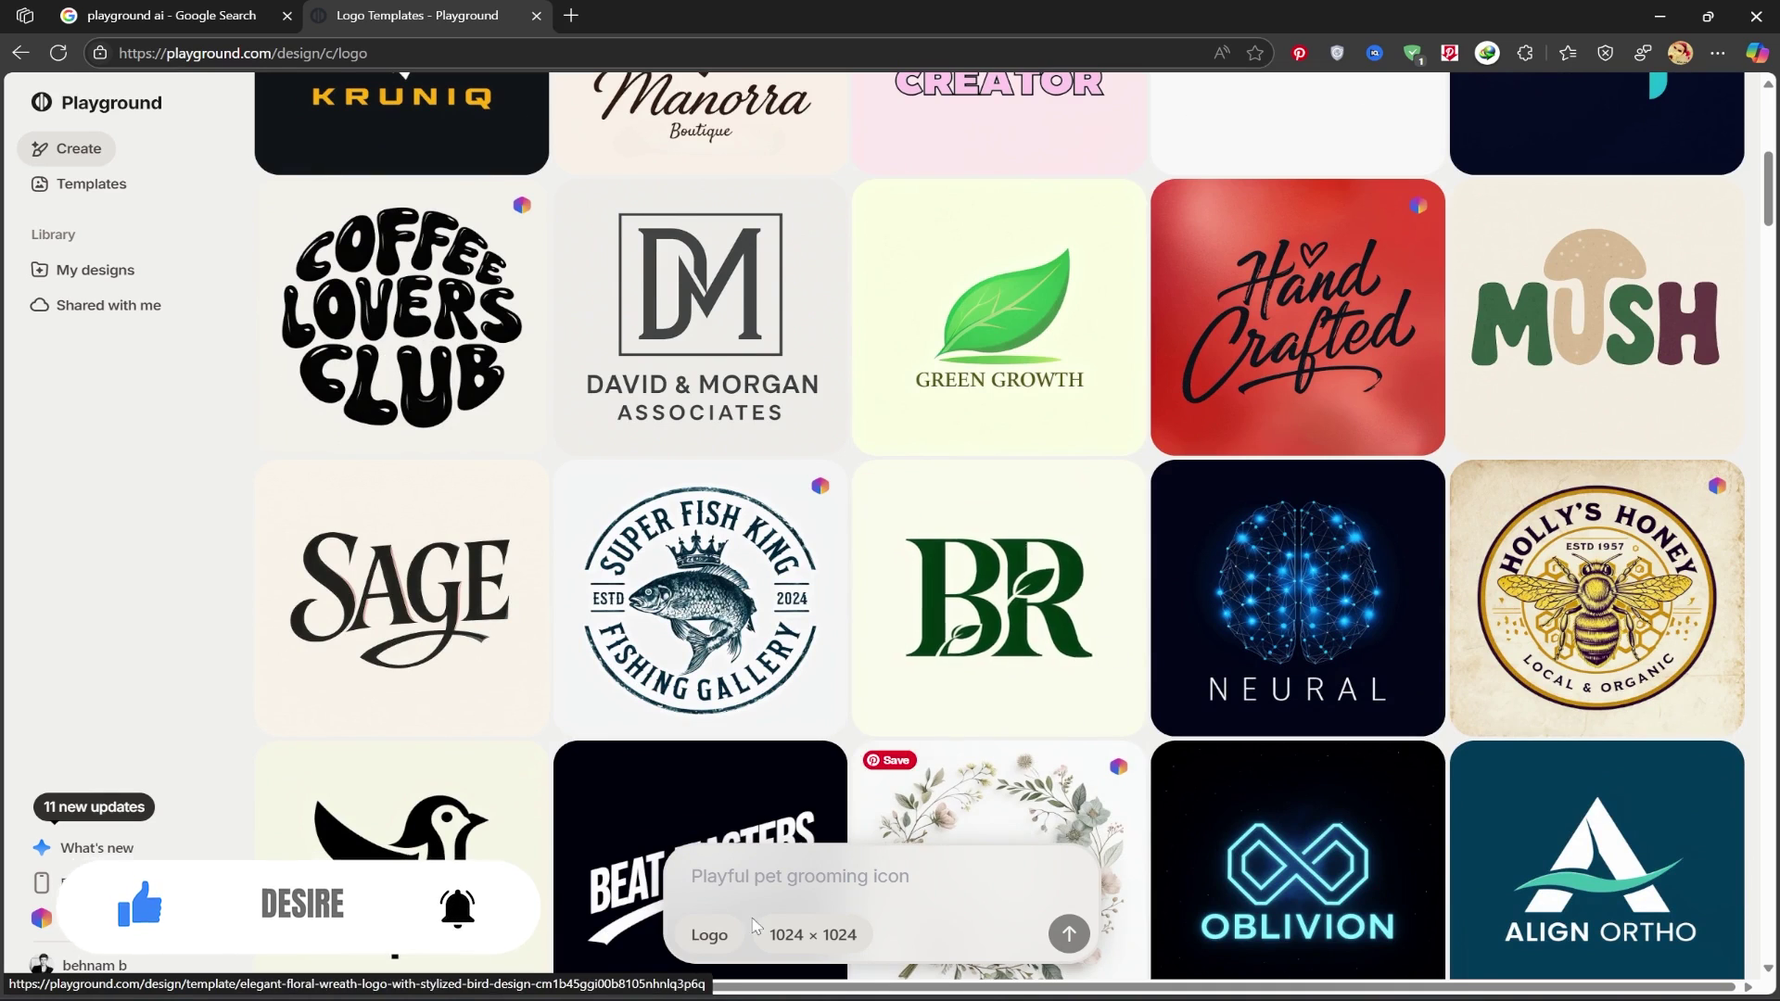
# - Switch the design type from Logo to T-shirt and keep the 1024 × 1536 portrait size
pyautogui.click(709, 935)
pyautogui.scroll(-5, 721, 889)
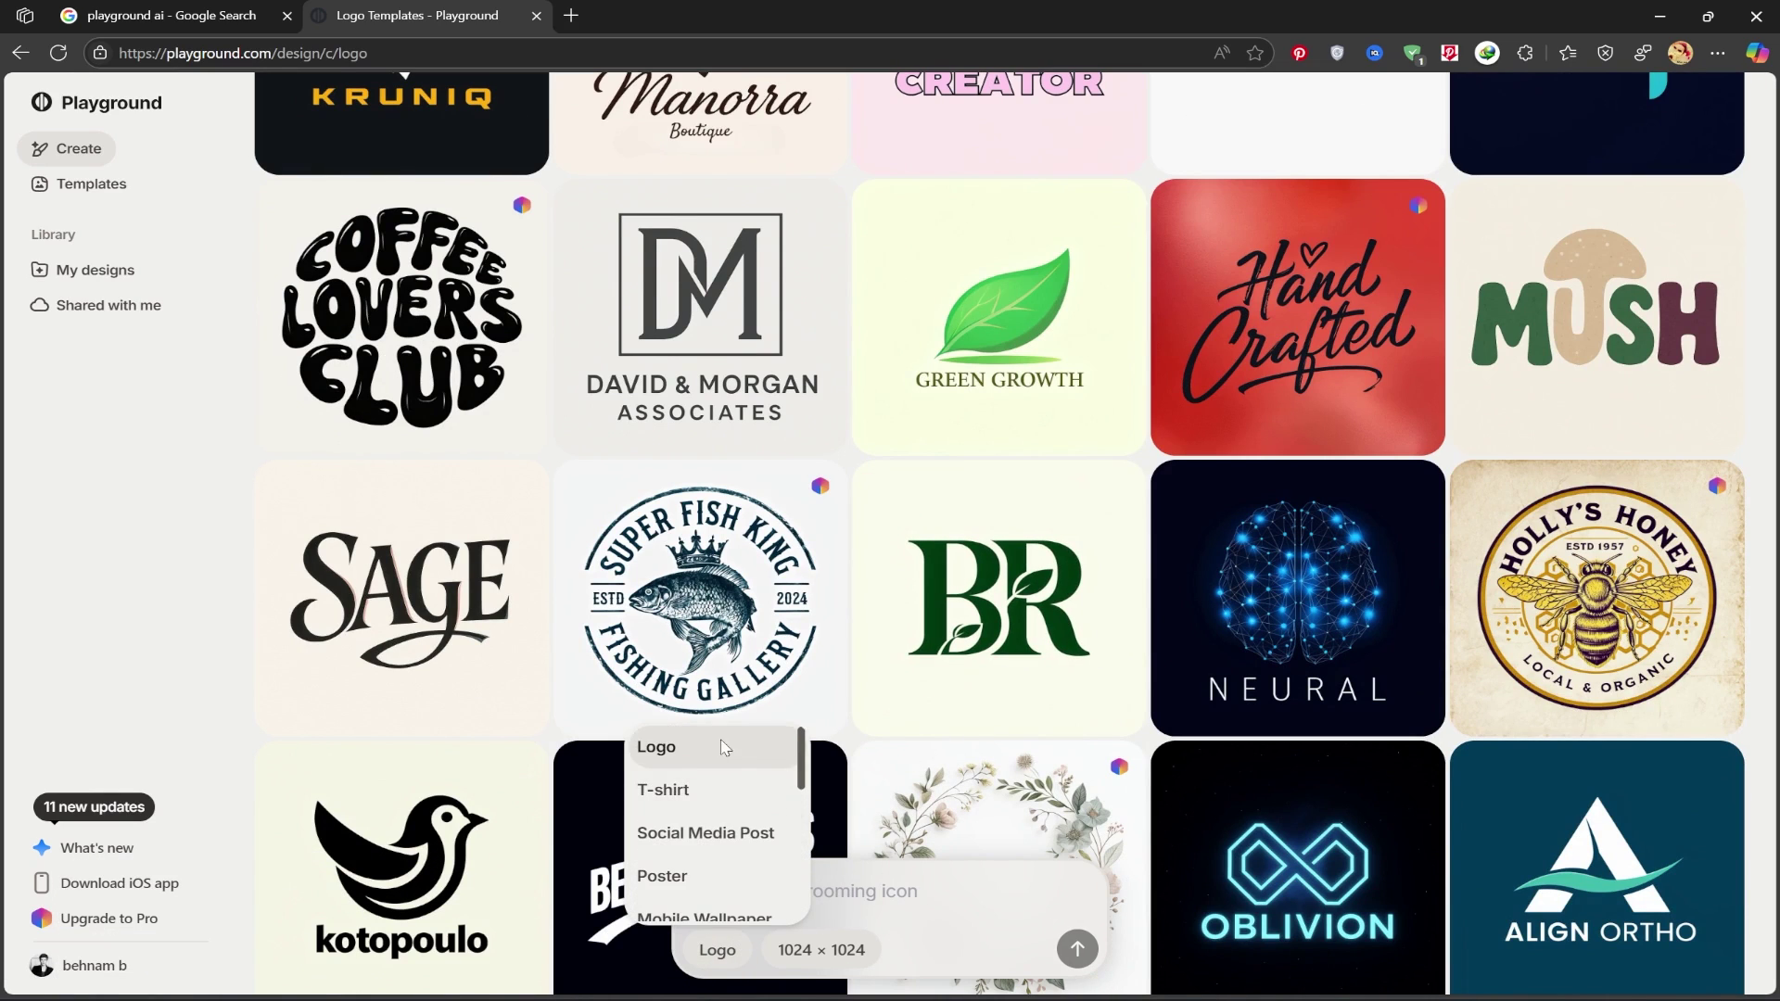
pyautogui.scroll(-3, 687, 921)
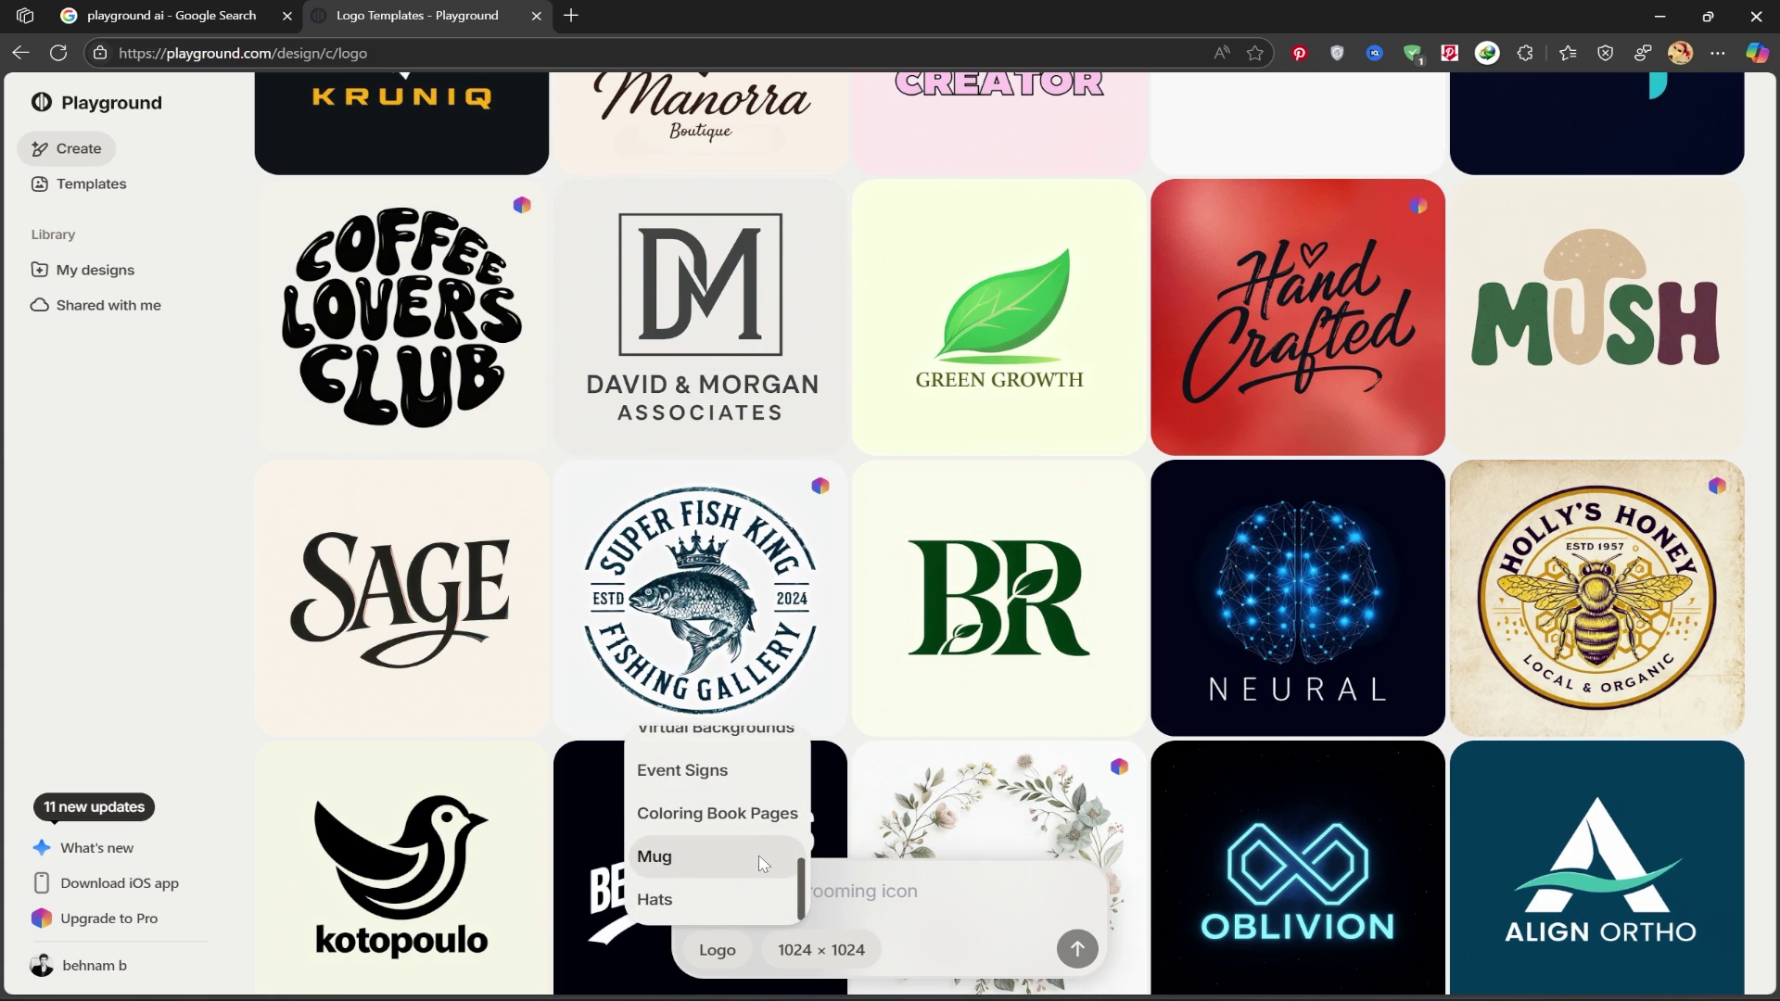
pyautogui.scroll(8, 760, 896)
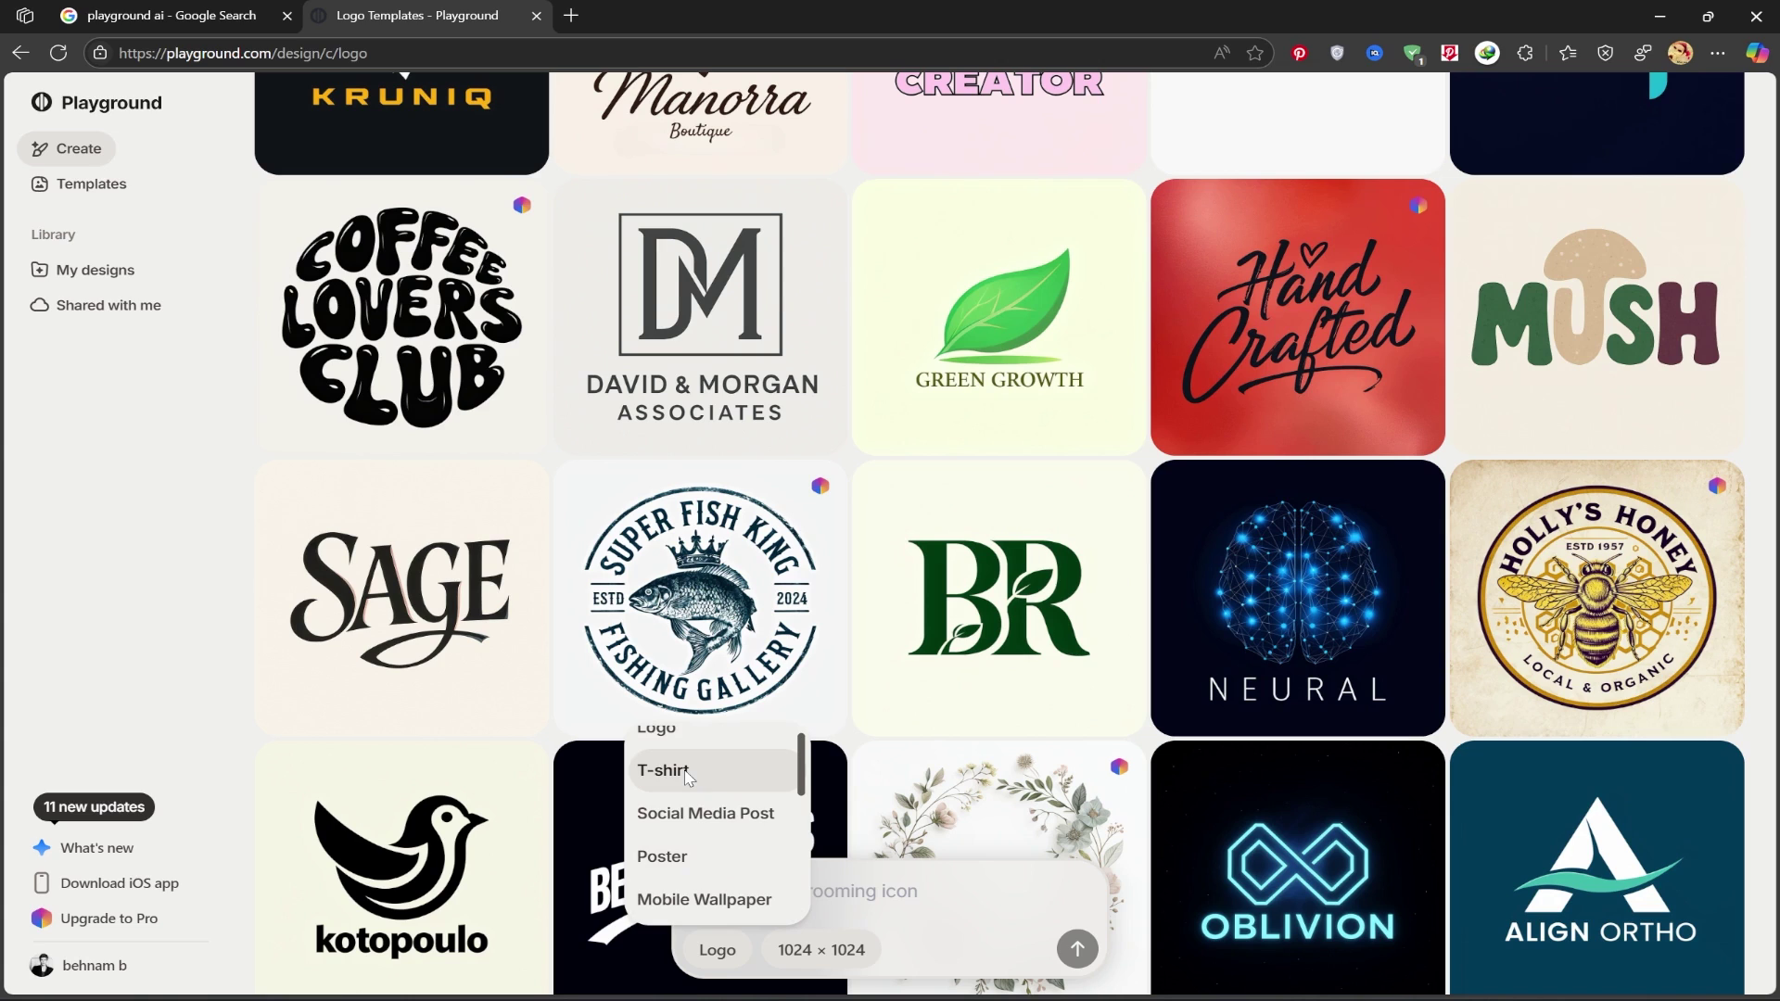
pyautogui.click(687, 772)
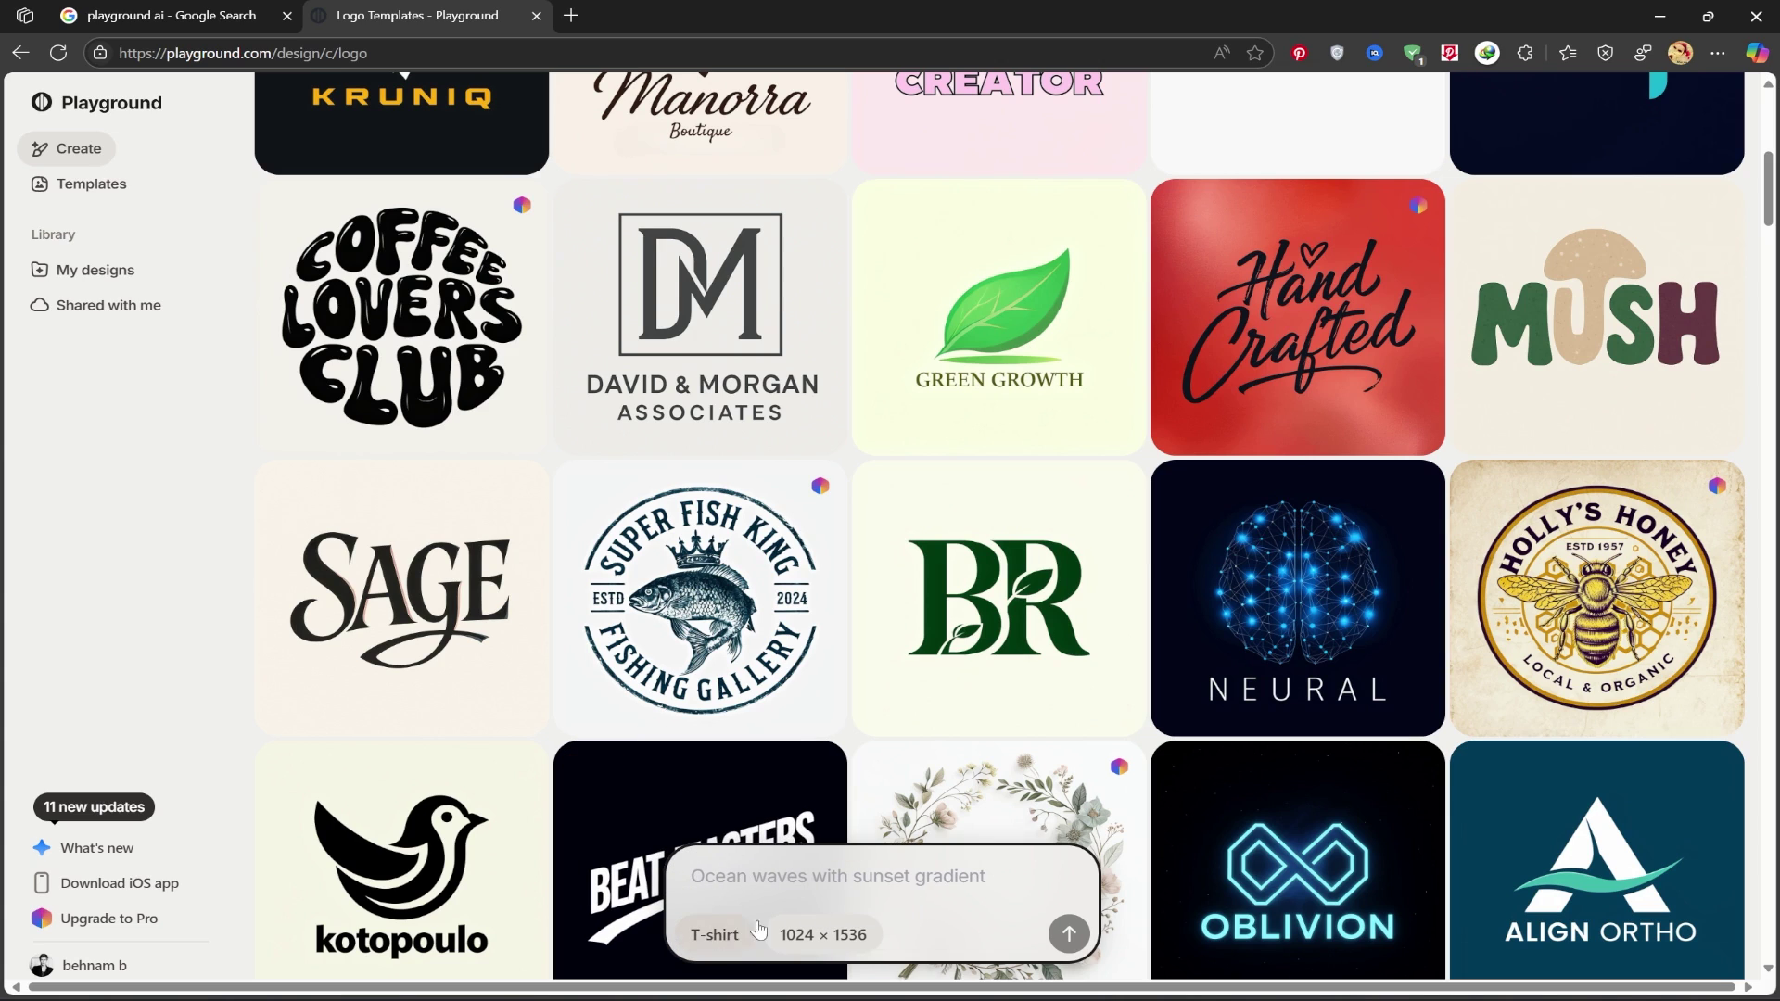
pyautogui.click(831, 950)
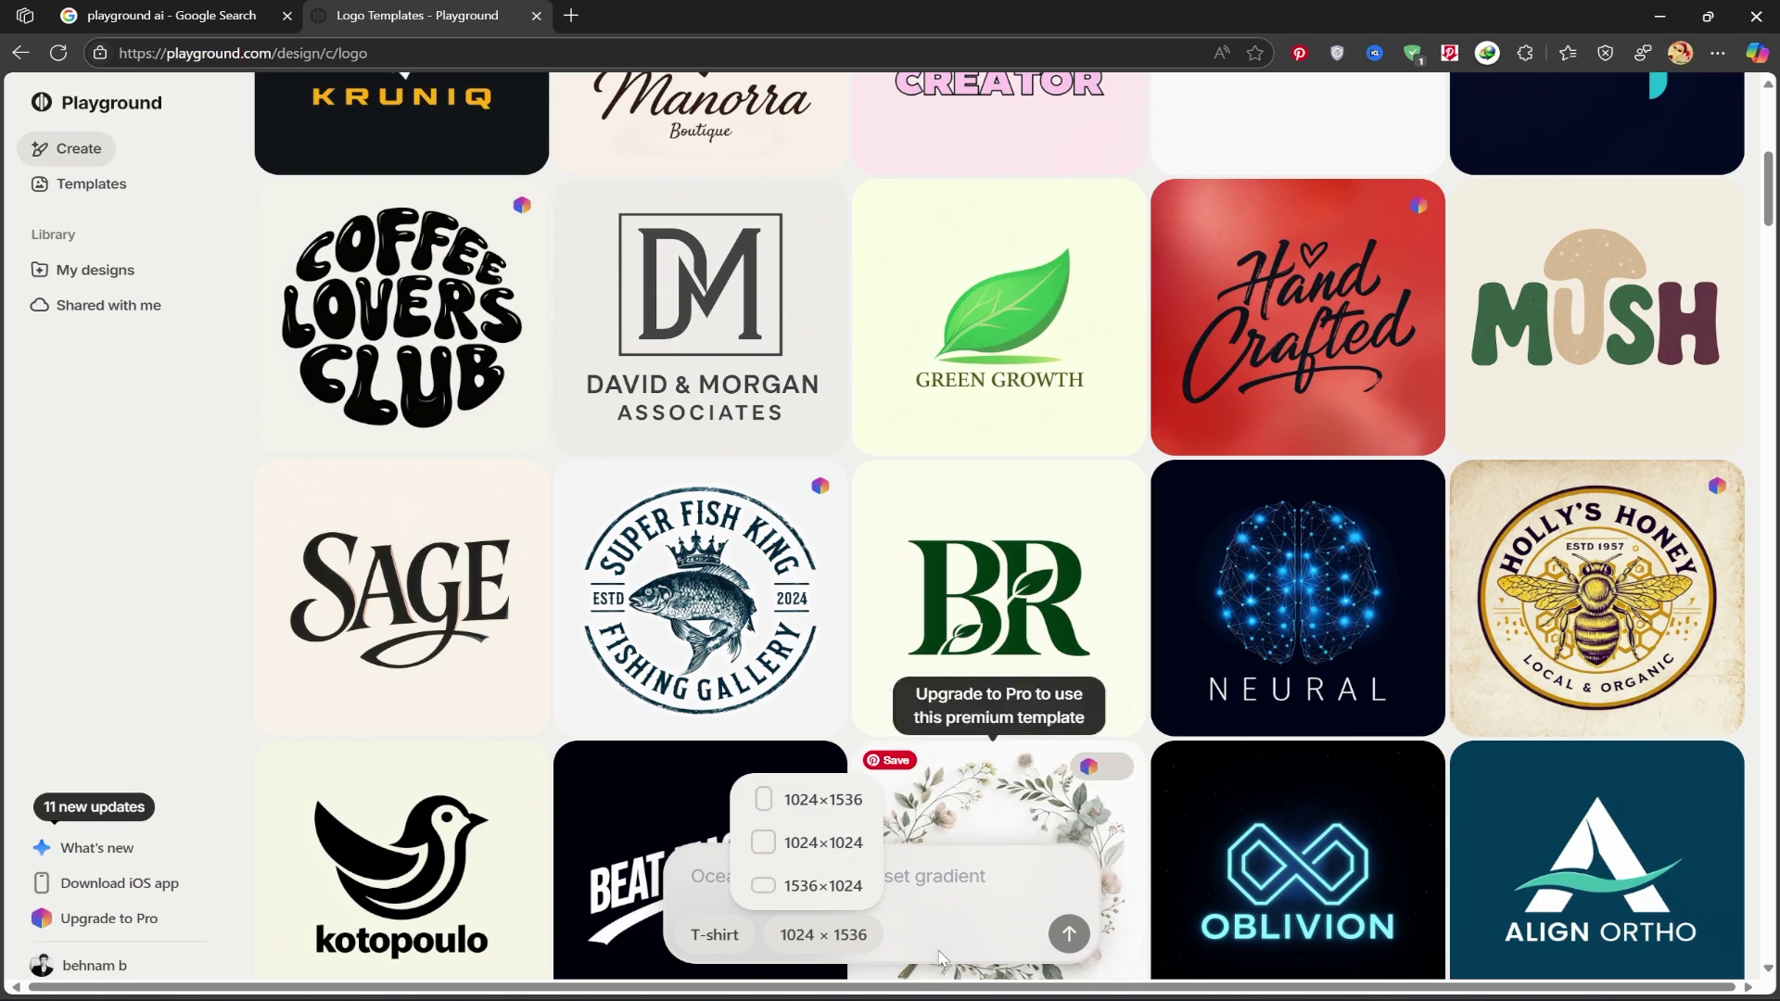
pyautogui.click(887, 888)
# - Generate a design from the prompt 'The word "Desire" in Calligraphy design'
pyautogui.click(867, 873)
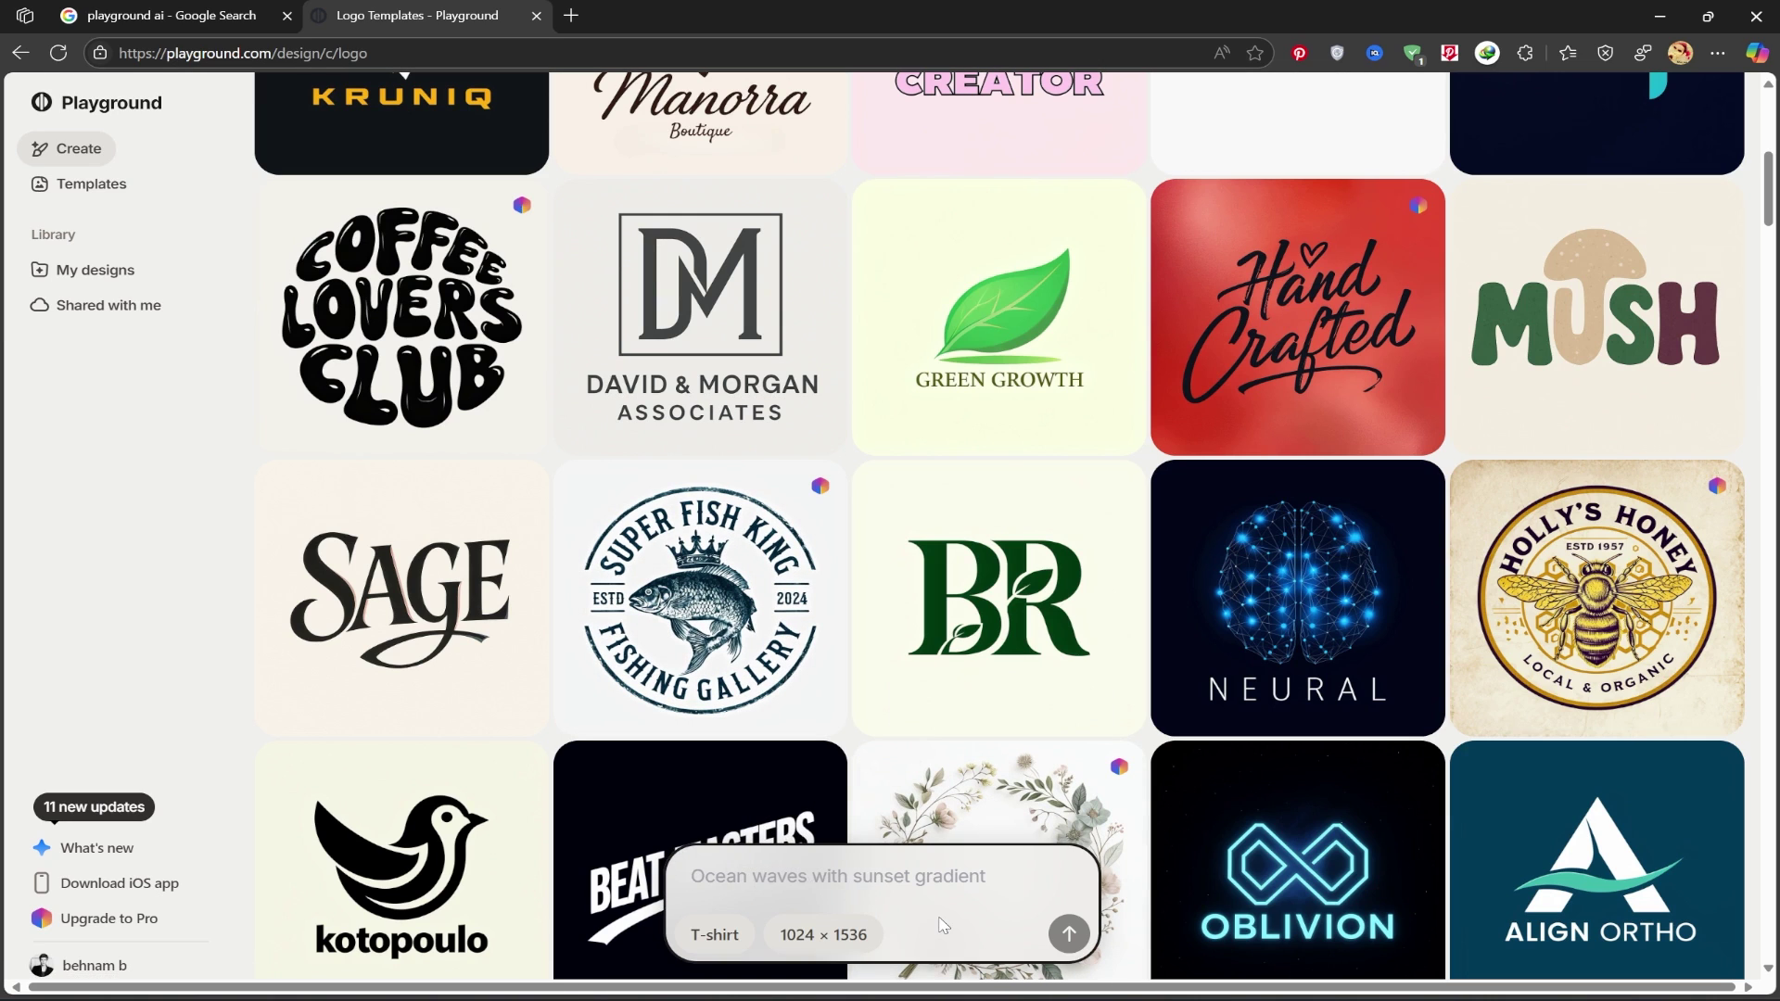
pyautogui.write('The word "Desire')
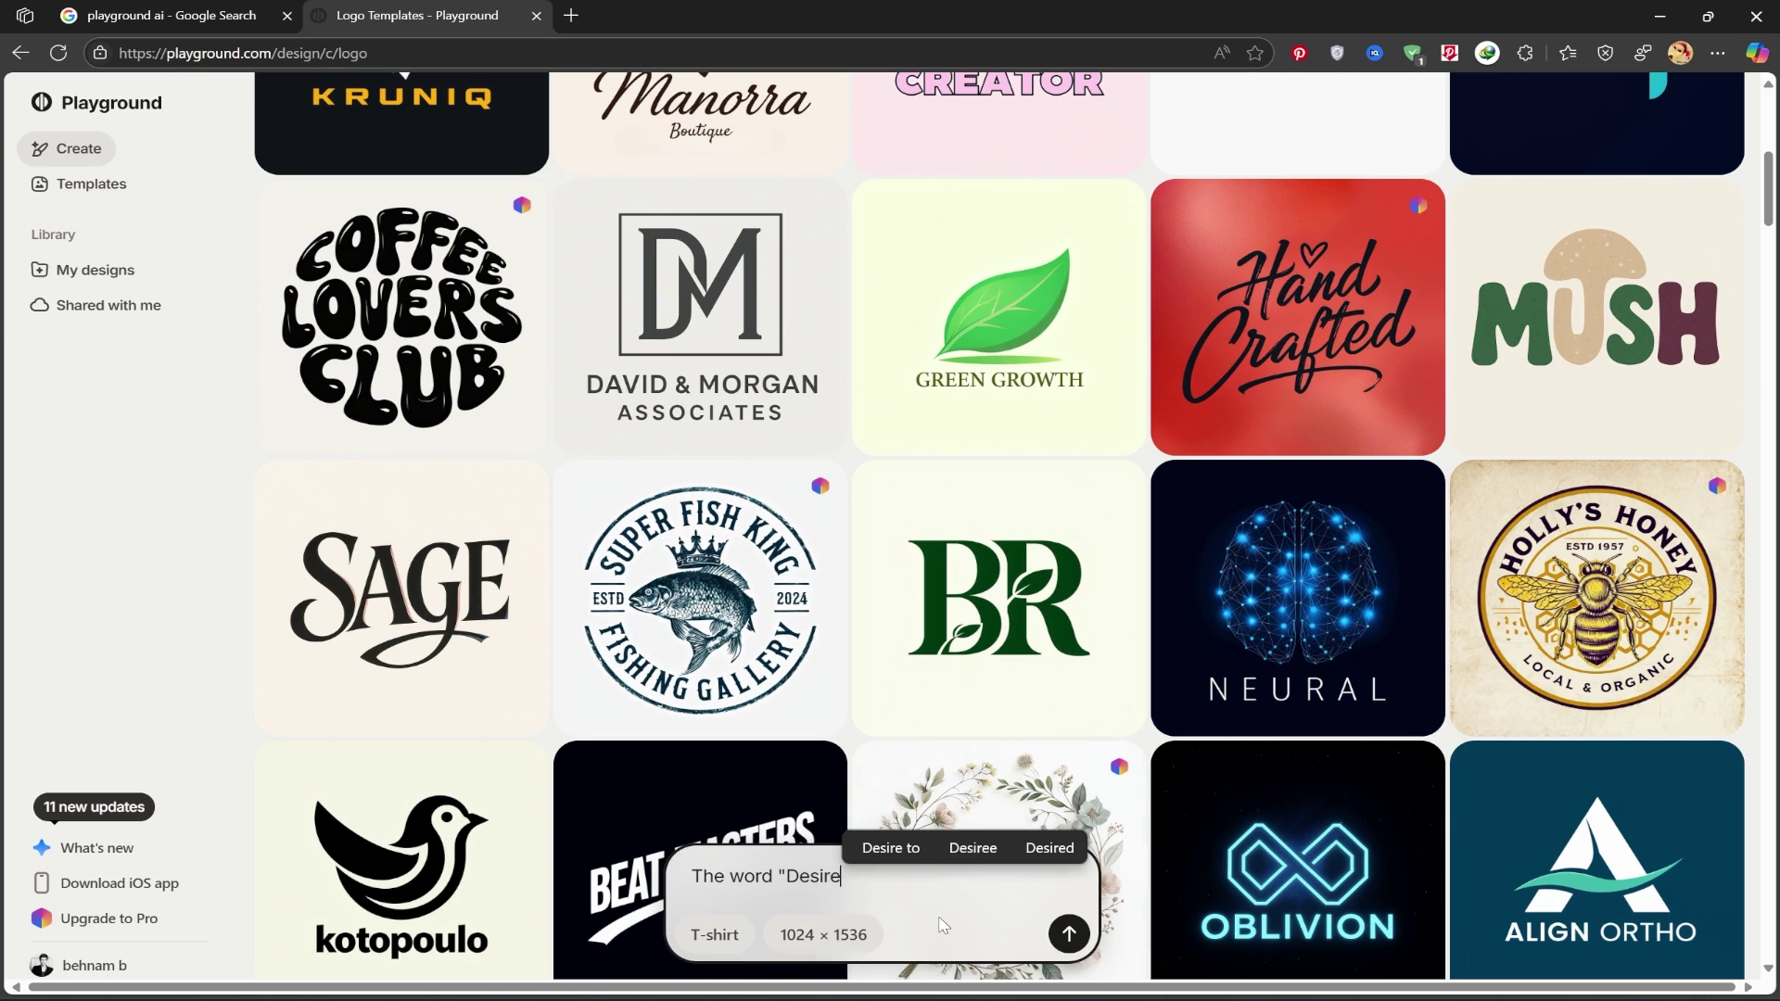
pyautogui.write('" in Calligraph')
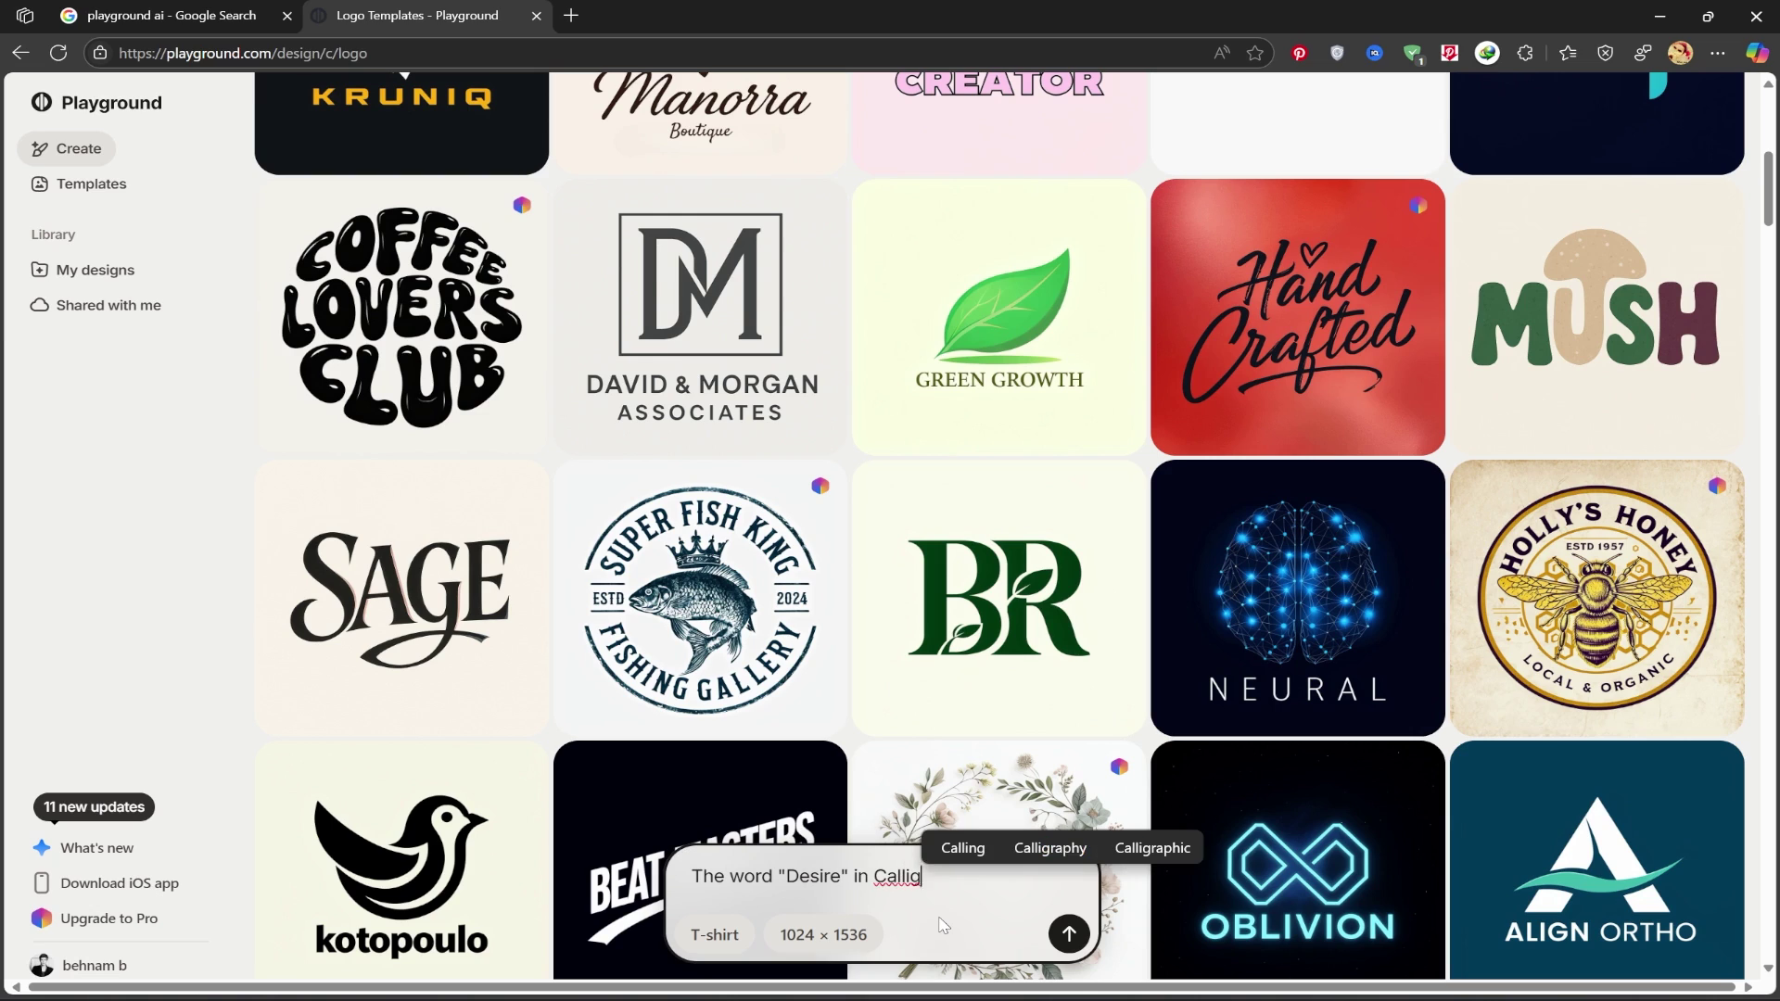
pyautogui.write('y design')
pyautogui.click(1081, 936)
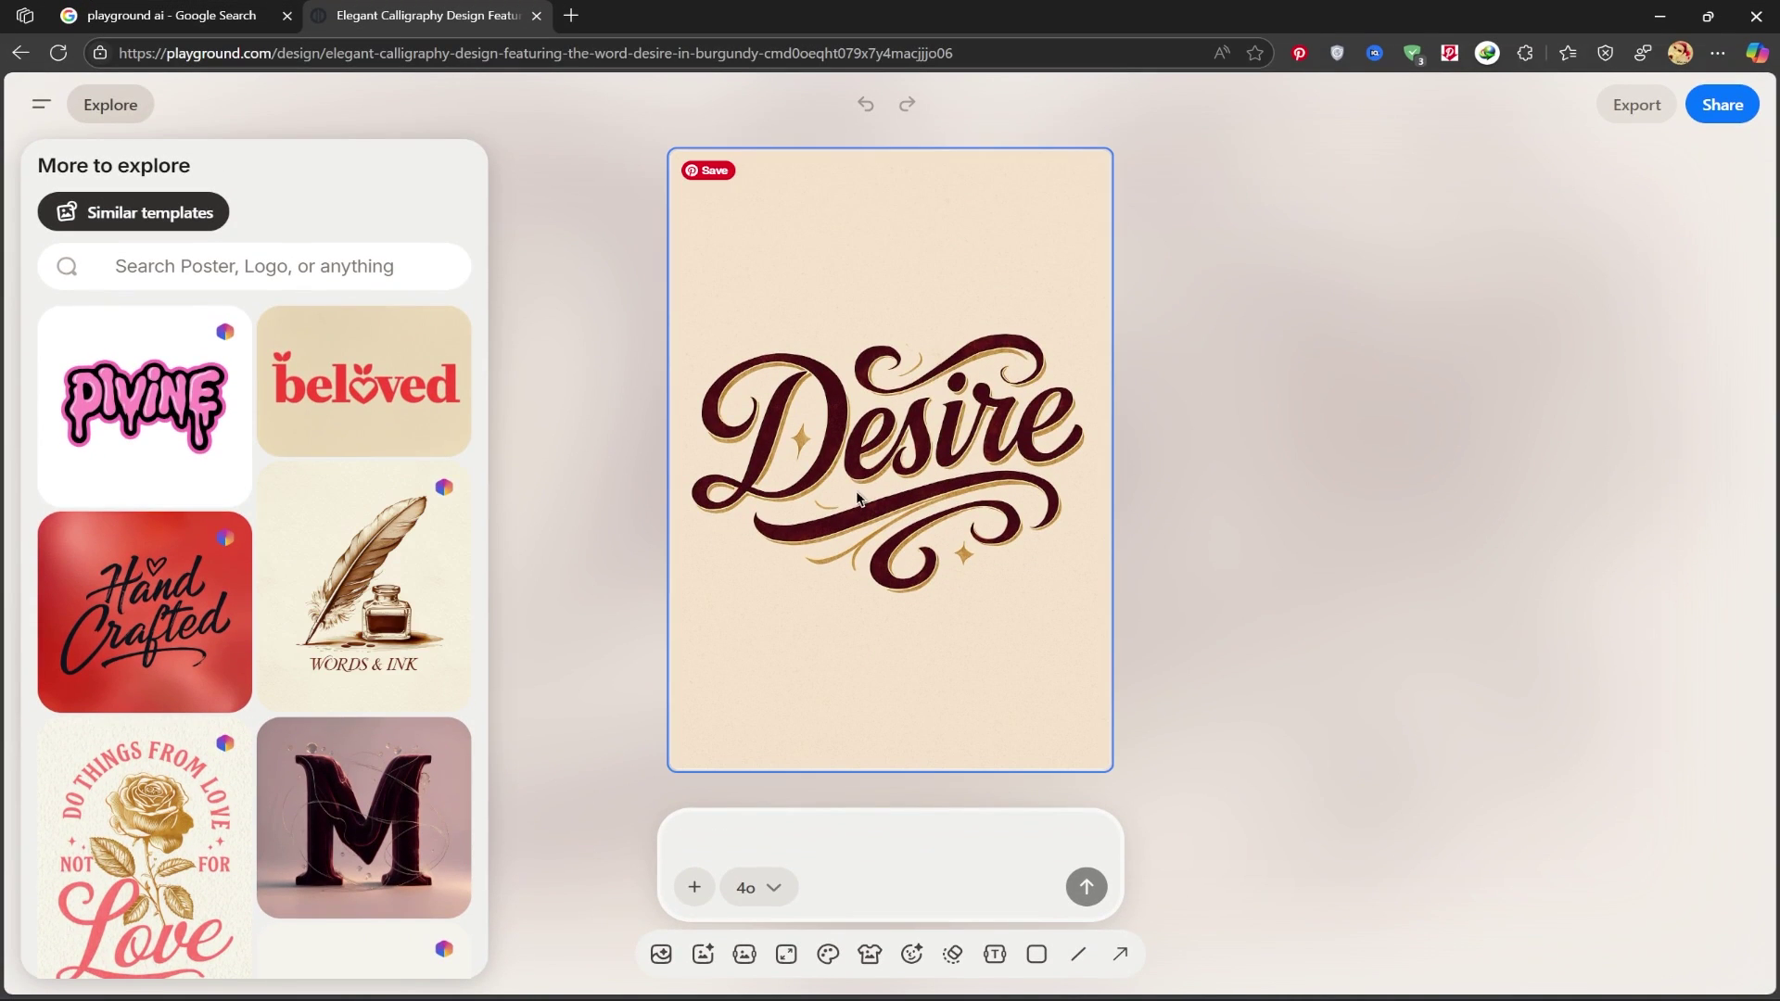
# - Select the Desire design, focus its background edit prompt, then deselect, leaving the design unchanged on the canvas
pyautogui.click(1042, 531)
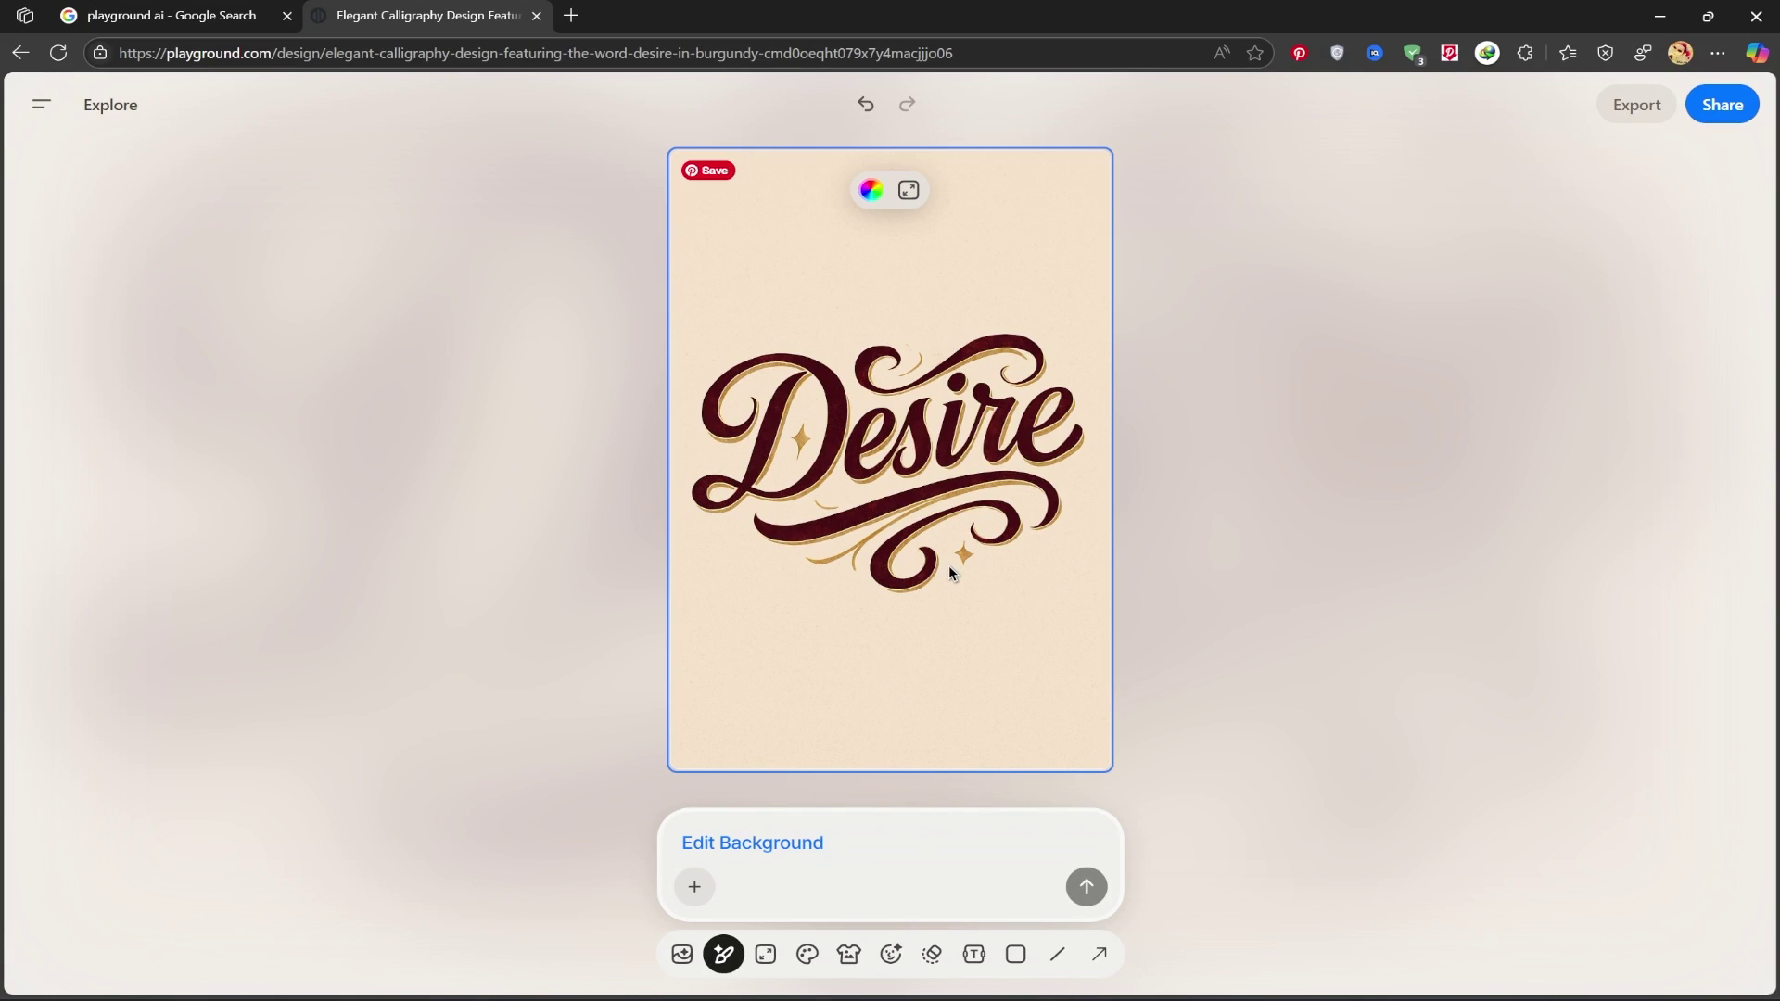
pyautogui.click(899, 843)
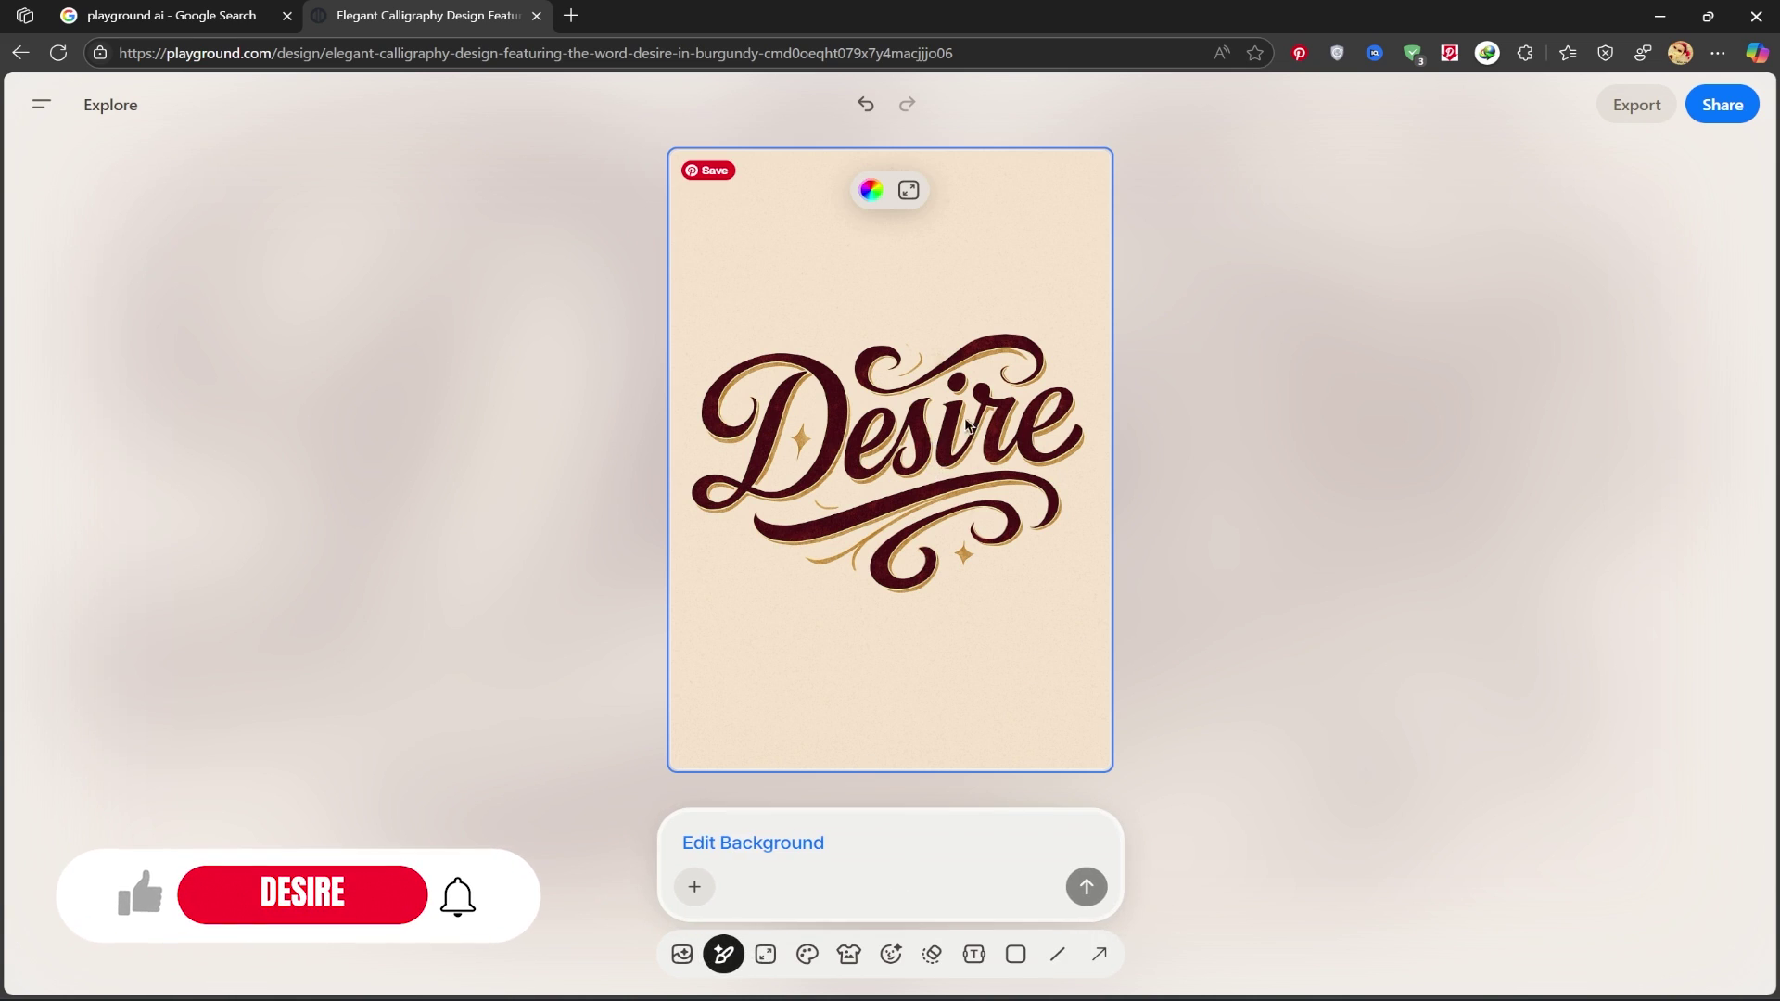
pyautogui.click(1196, 538)
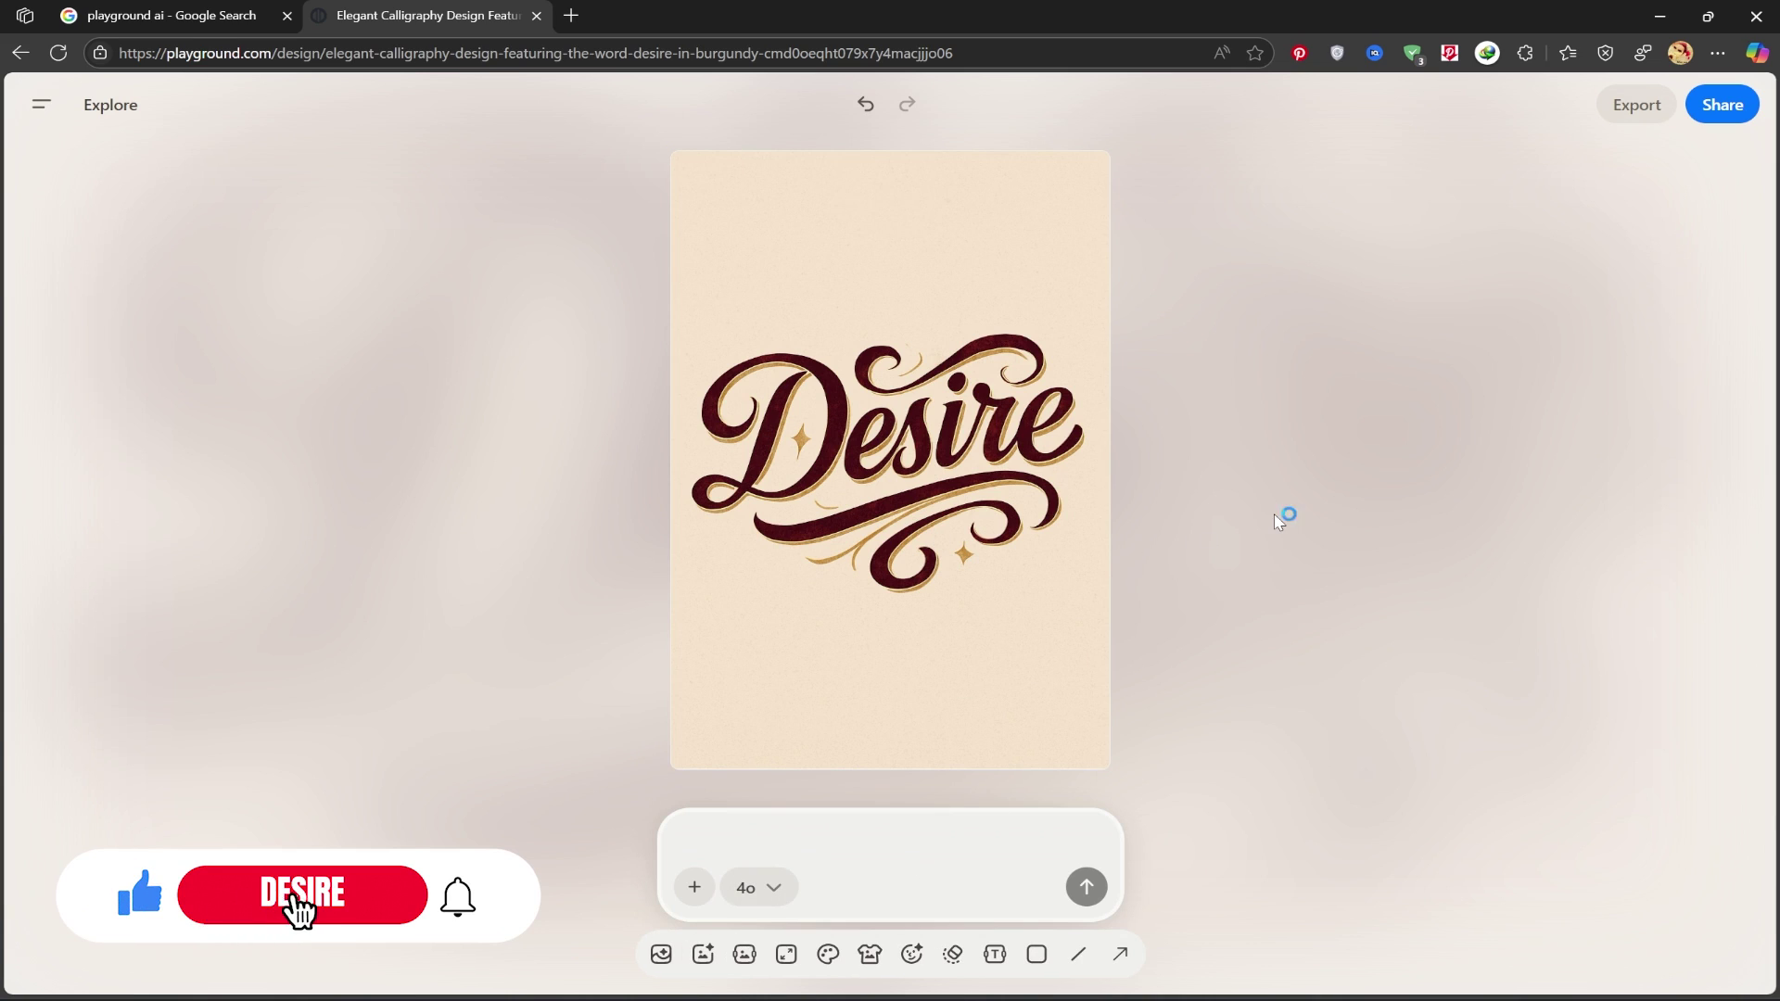